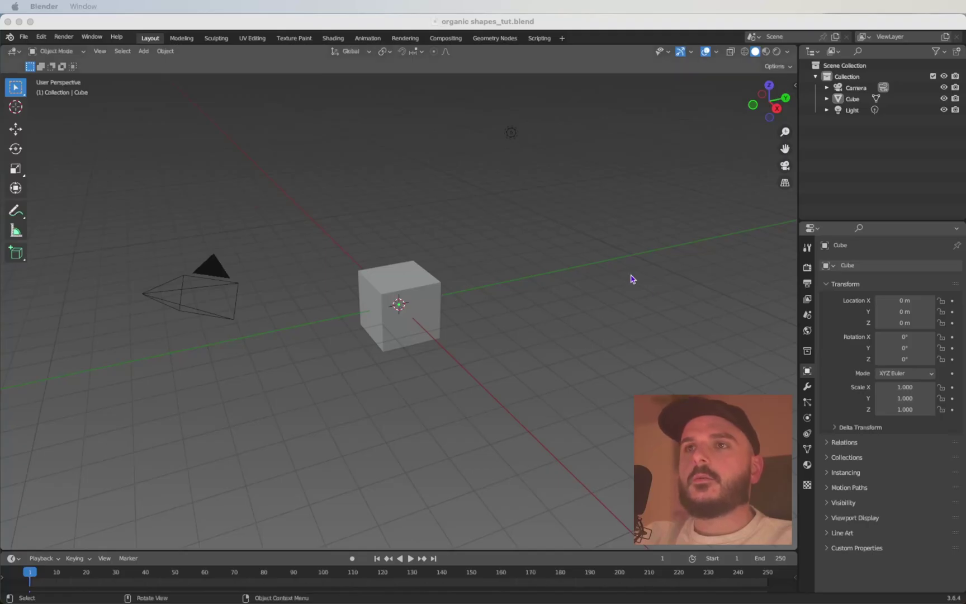
Step: Delete the default light and camera from the scene, keeping only the cube
click(632, 278)
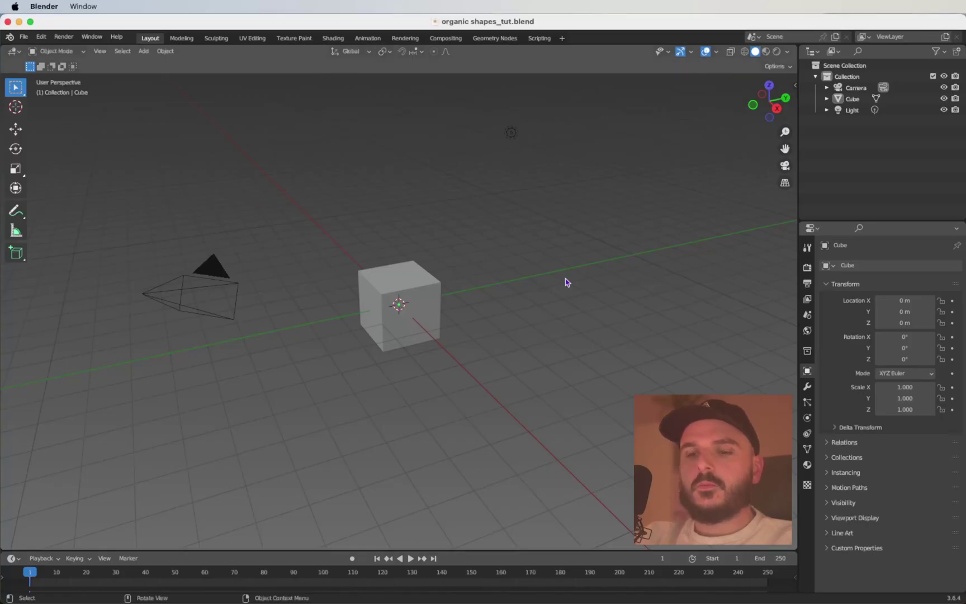
ctrl+scroll(568, 283, down, 4)
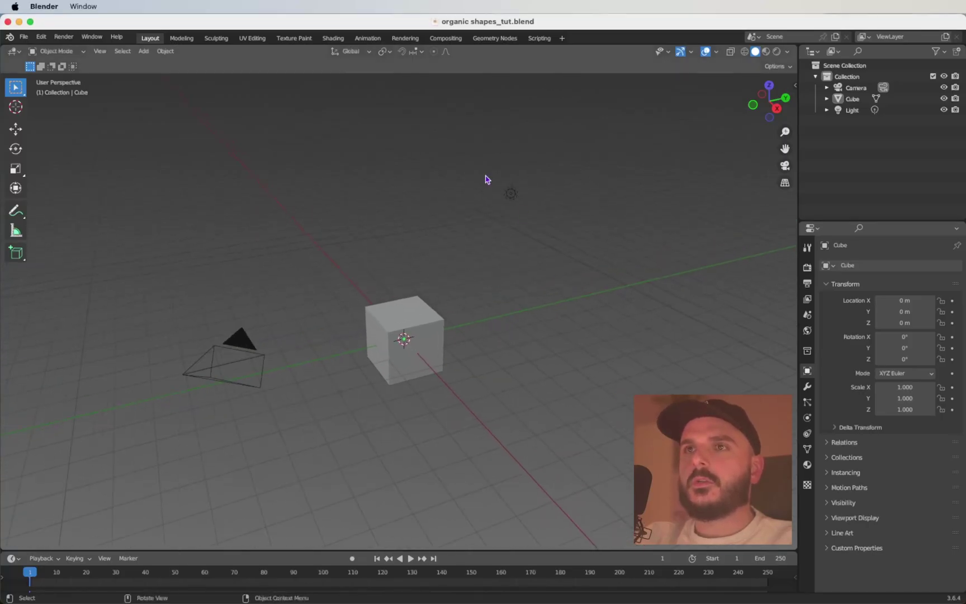
click(510, 194)
key(x)
click(551, 237)
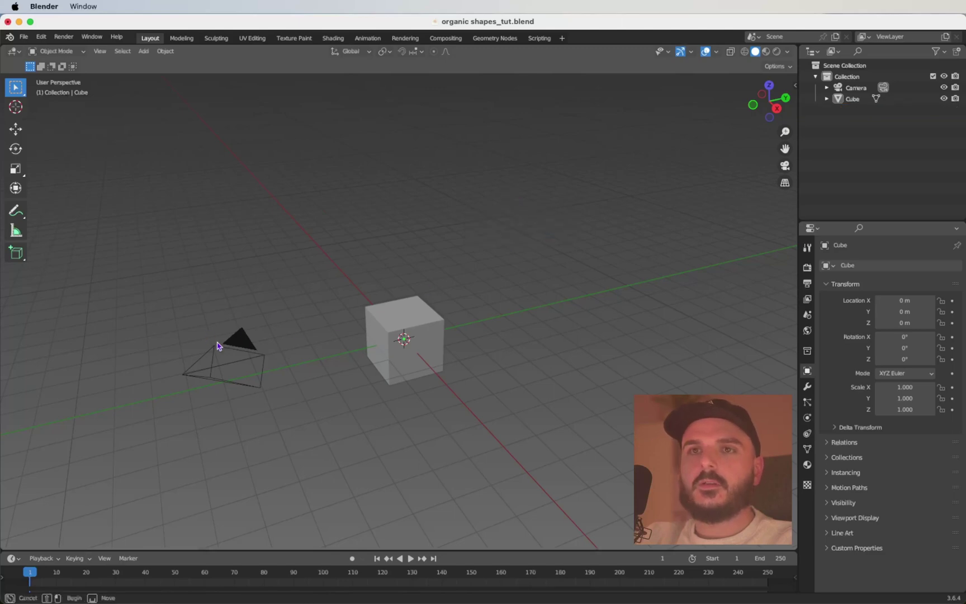
click(218, 345)
key(x)
key(x)
click(249, 370)
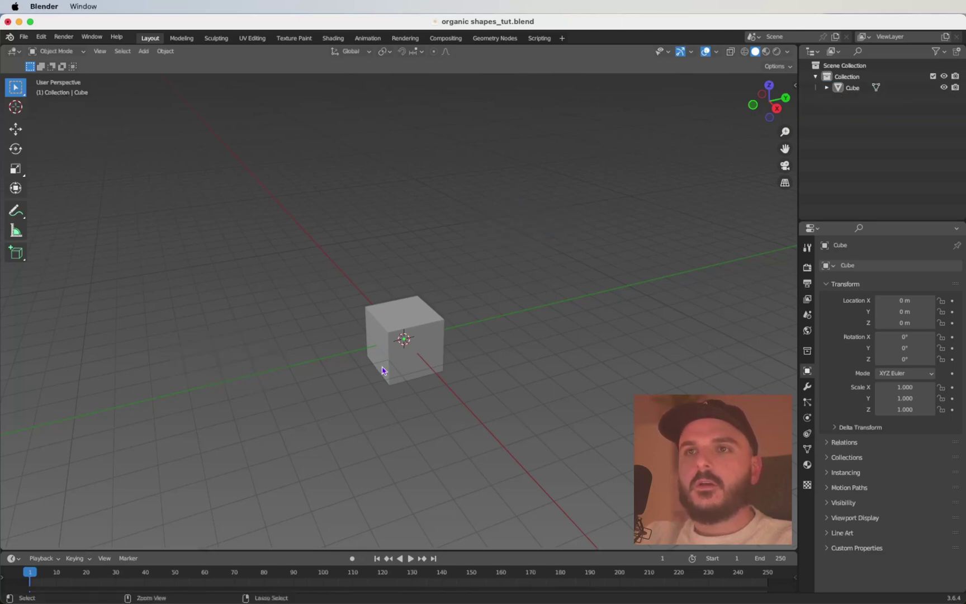
Step: Delete all vertices of the default cube in Edit Mode, keeping its object as an empty mesh
ctrl+scroll(382, 370, up, 3)
ctrl+scroll(382, 370, up, 1)
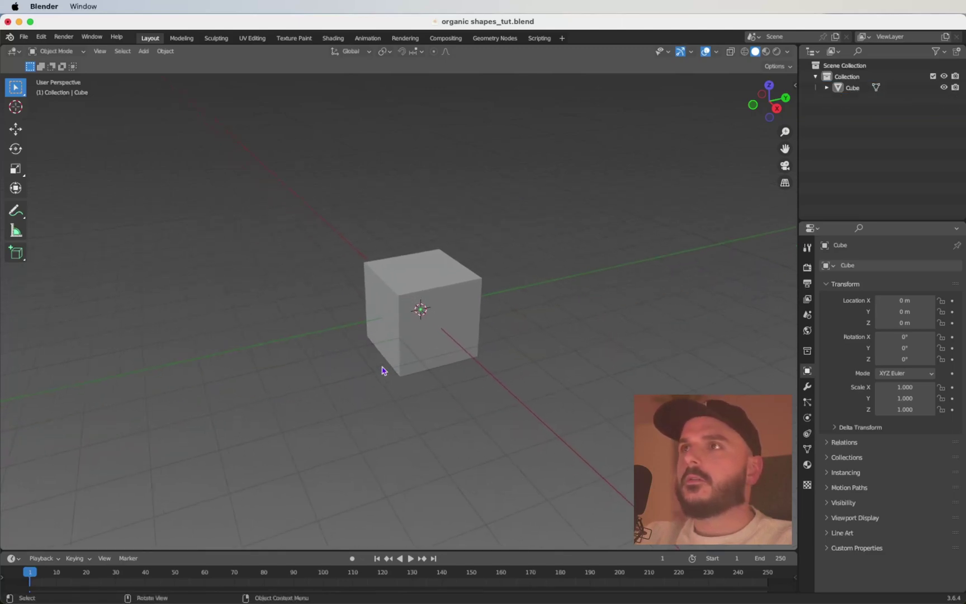
click(431, 288)
scroll(431, 286, up, 1)
key(Tab)
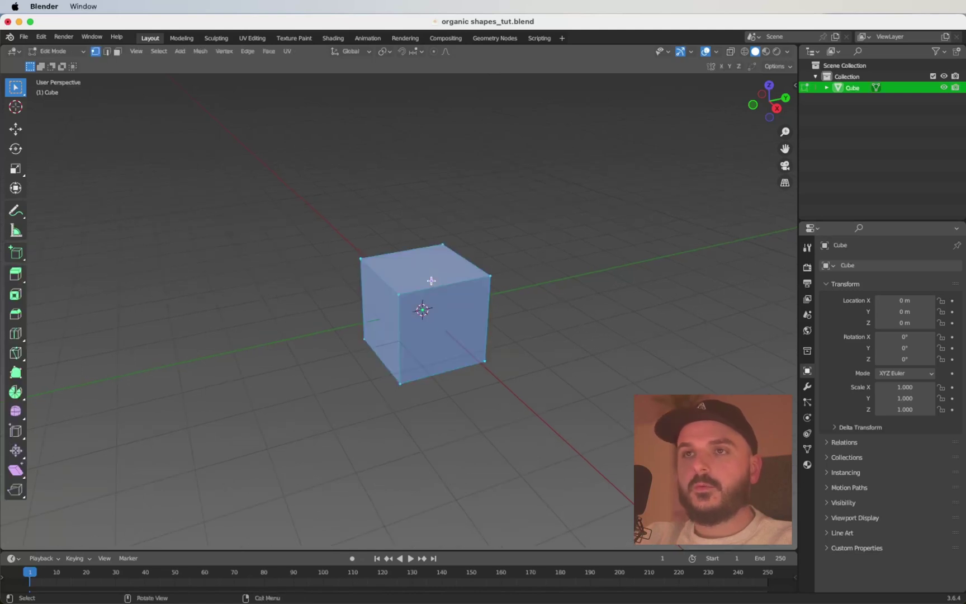
scroll(431, 281, down, 1)
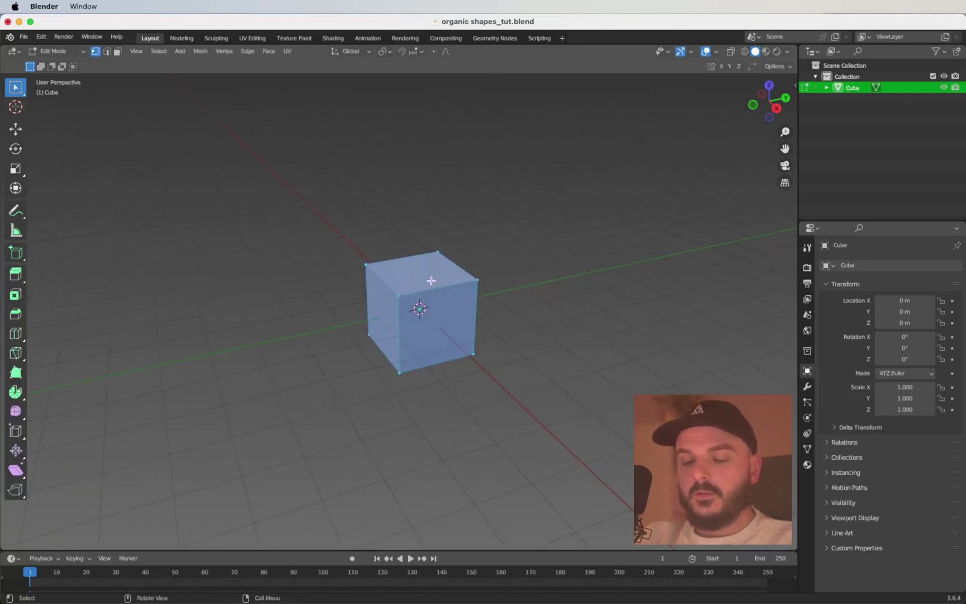
key(x)
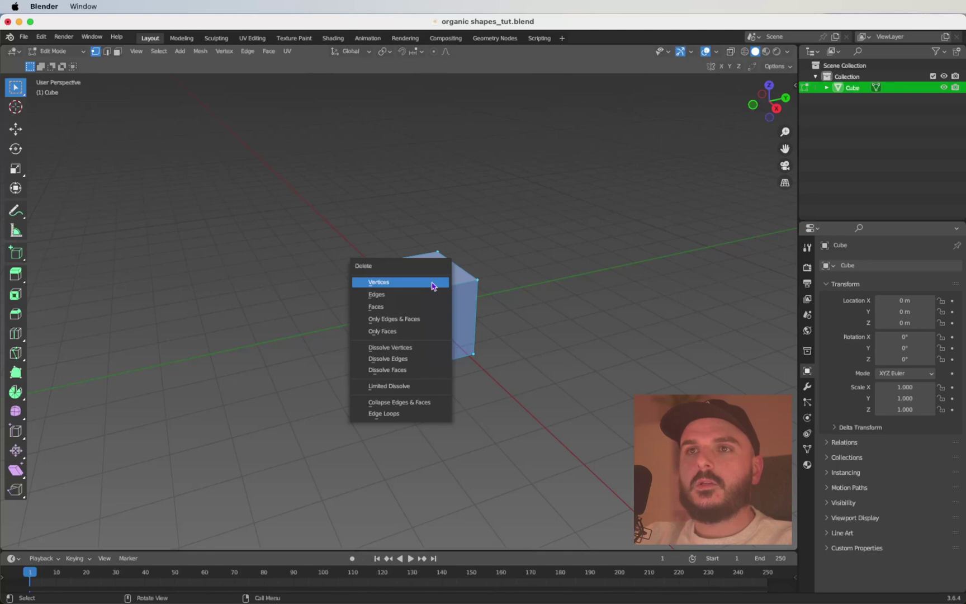
click(432, 285)
key(Tab)
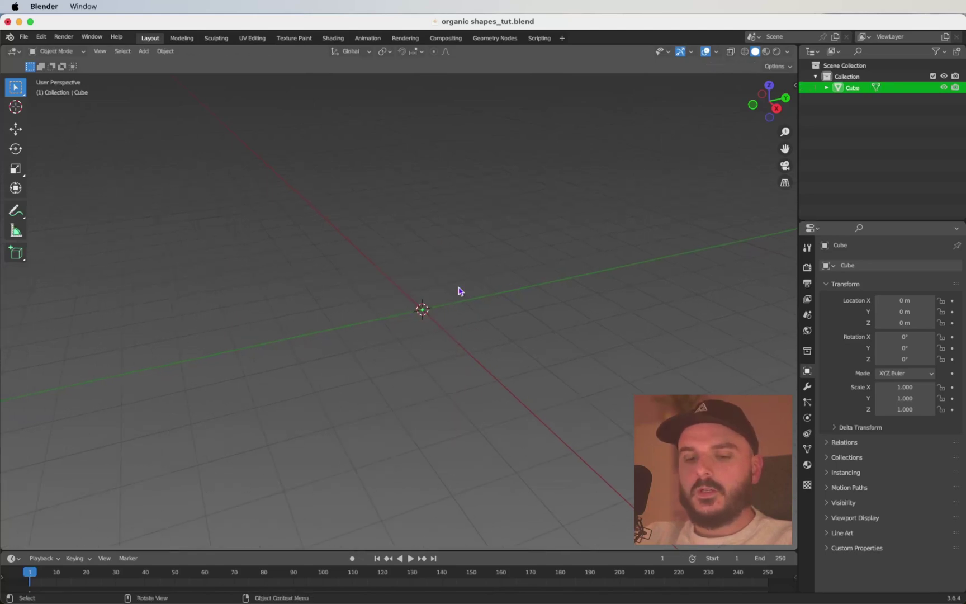
key(Tab)
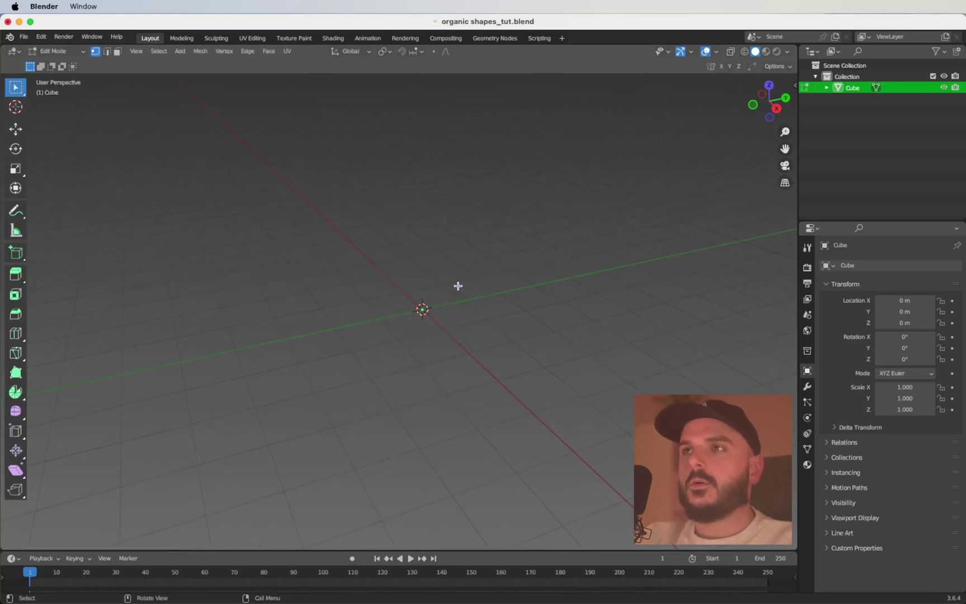
Step: Switch to the Geometry Nodes workspace, merge the spreadsheet area into the 3D viewport and enlarge the node editor
click(495, 38)
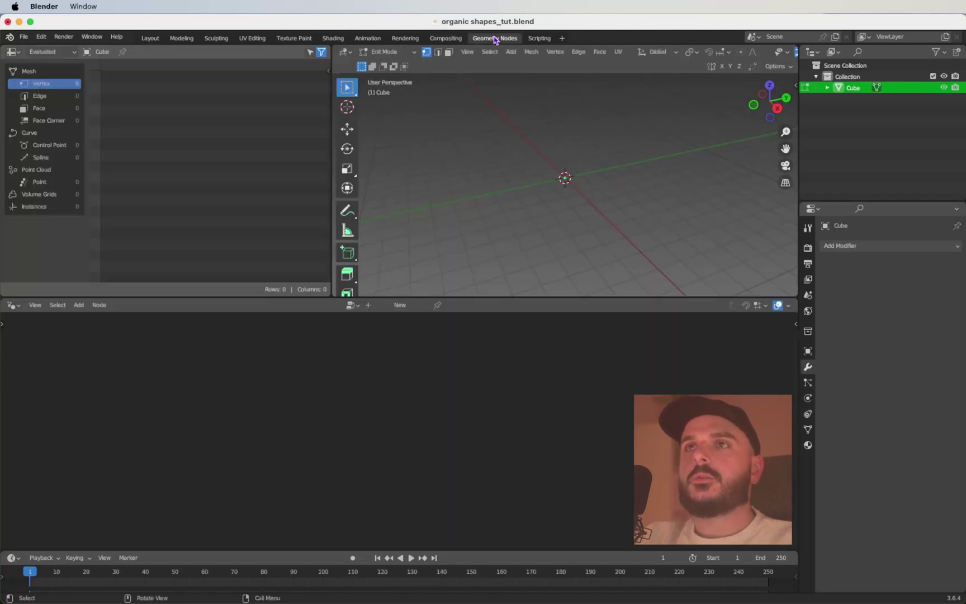
right_click(332, 176)
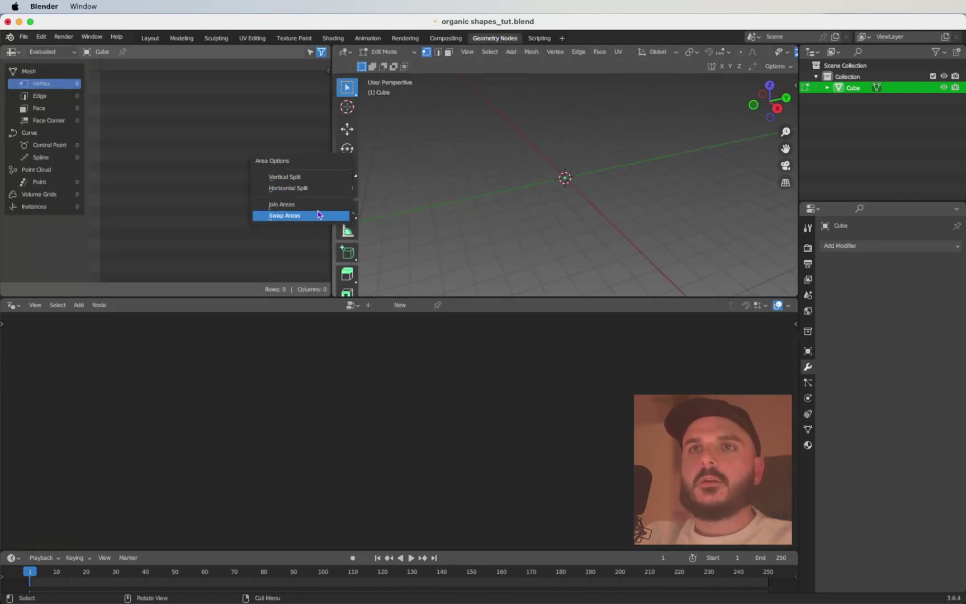
click(317, 208)
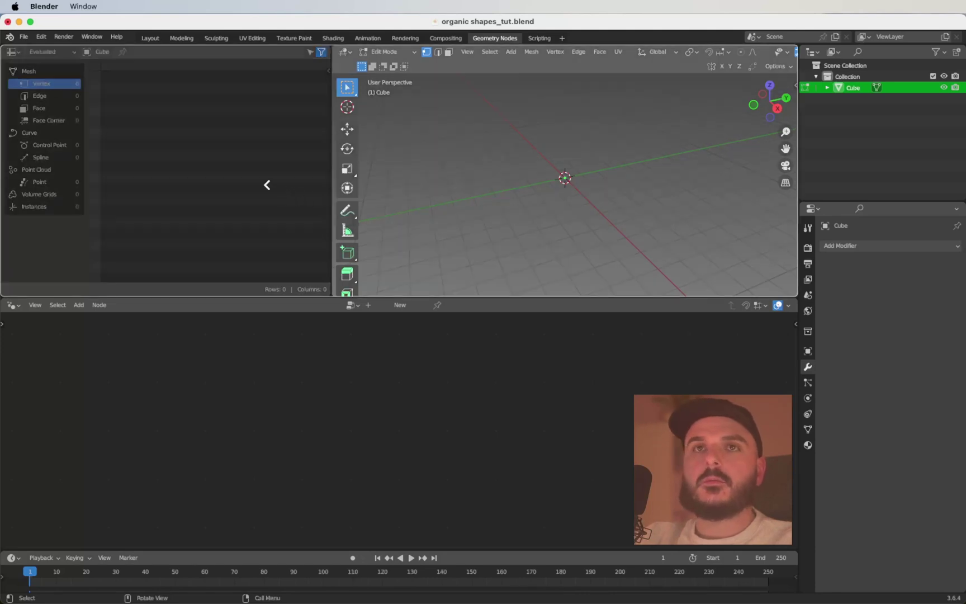
click(267, 185)
drag(319, 297, 323, 167)
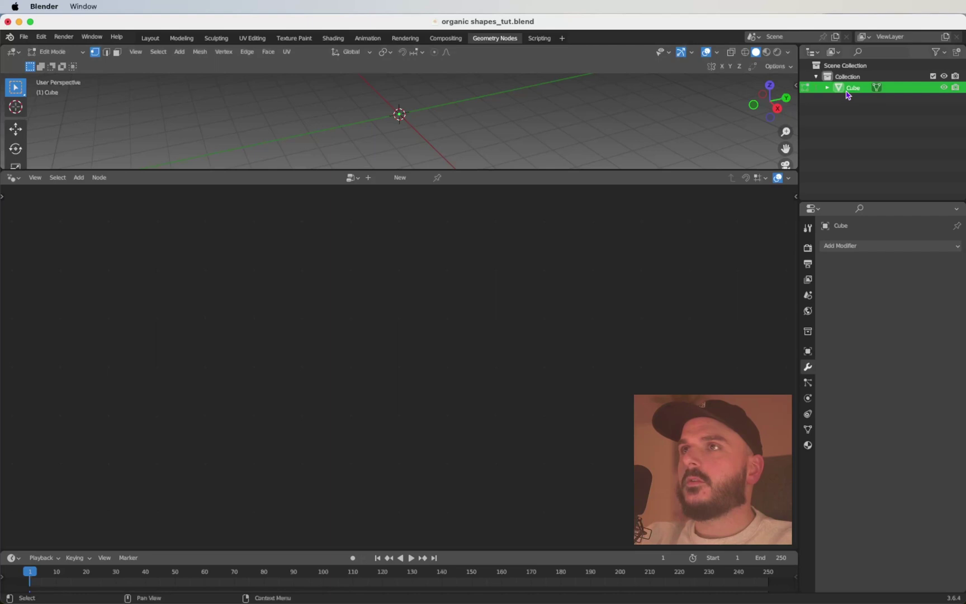
Step: Create a new geometry node tree on the empty Cube object and delete its Group Input node
click(401, 179)
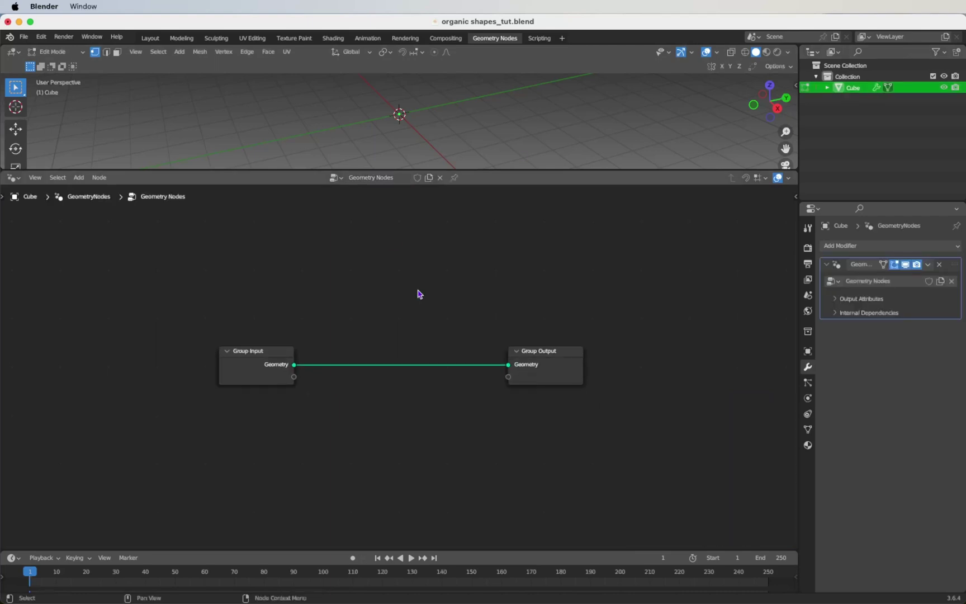
drag(166, 314, 295, 402)
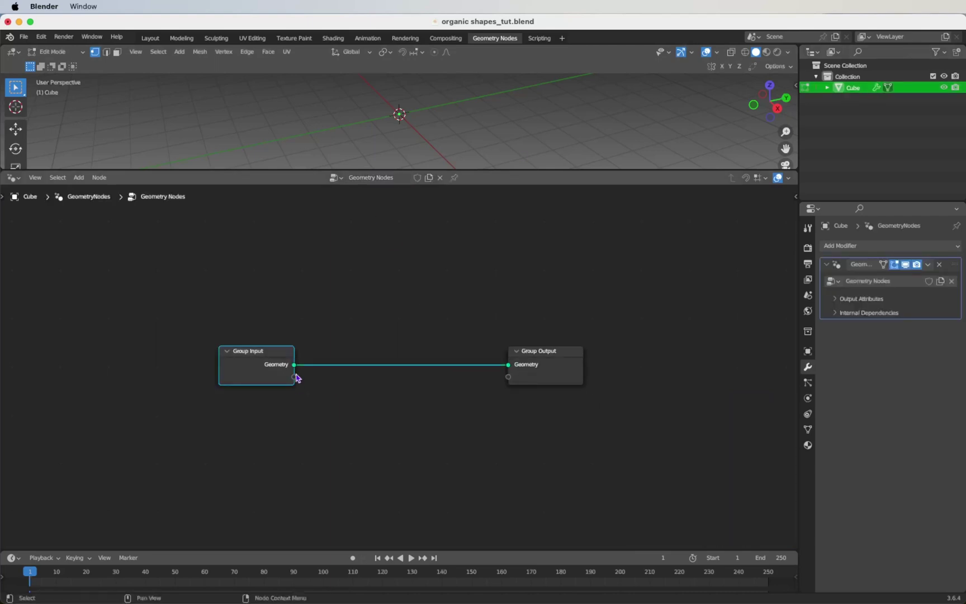
key(x)
scroll(312, 365, left, 2)
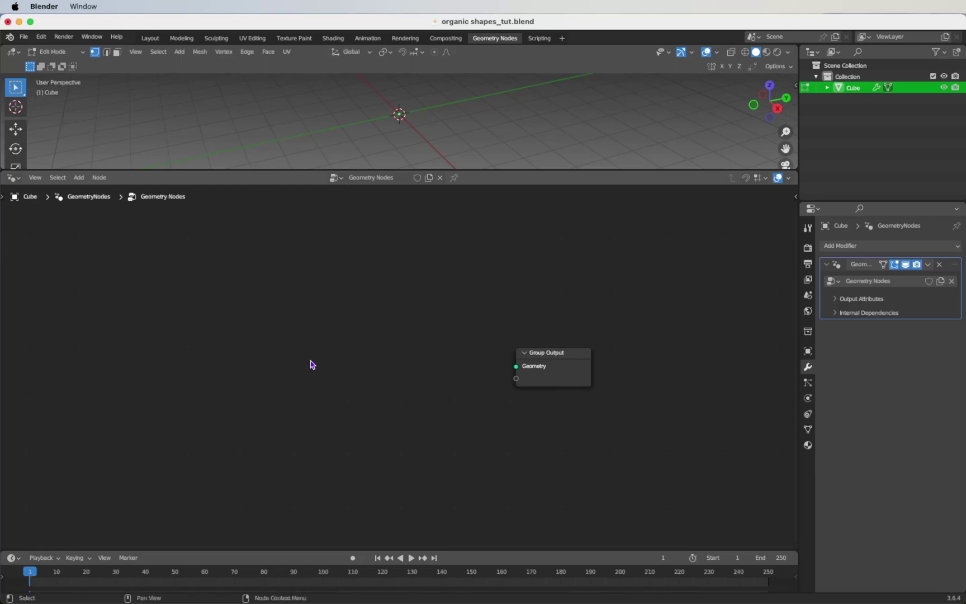
Step: Add an Ico Sphere node and connect its Mesh output to the Group Output's Geometry input
key(shift+a)
text(ic)
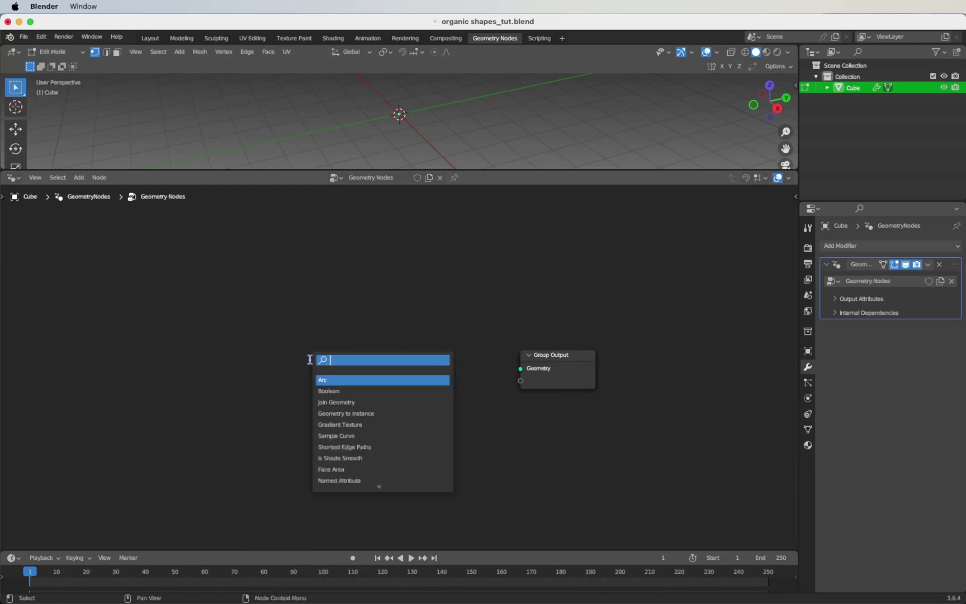
key(Return)
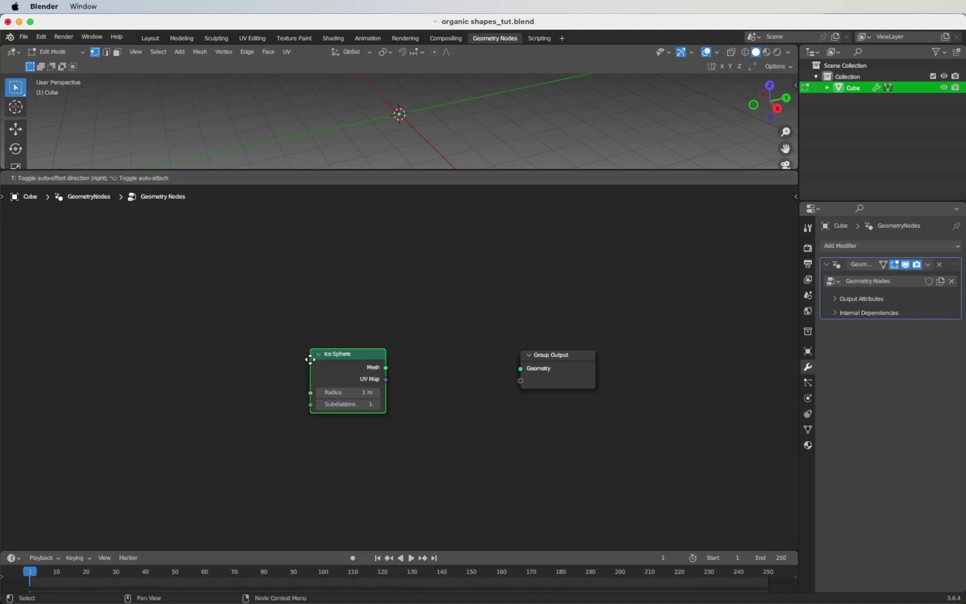
click(45, 333)
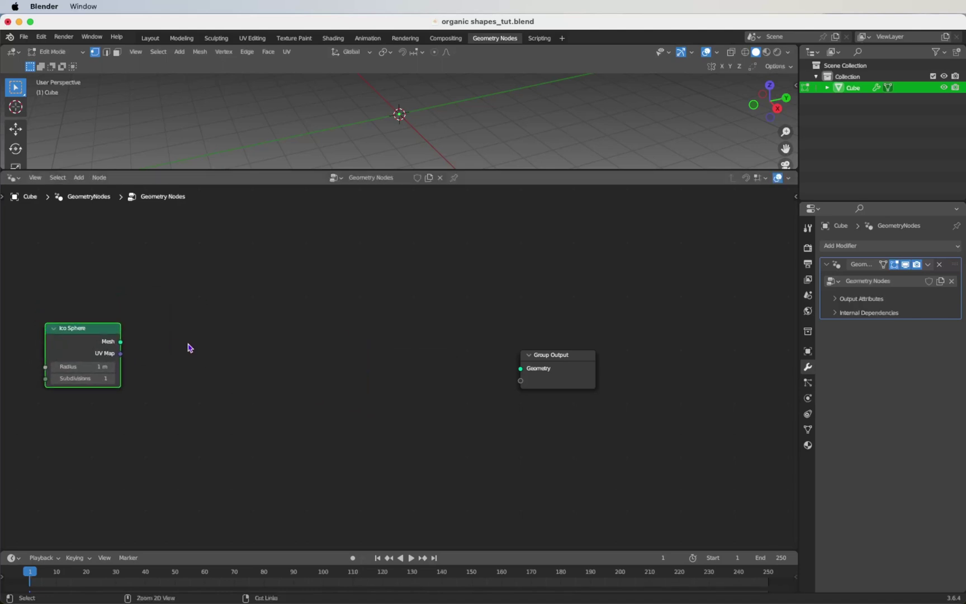
key(Home)
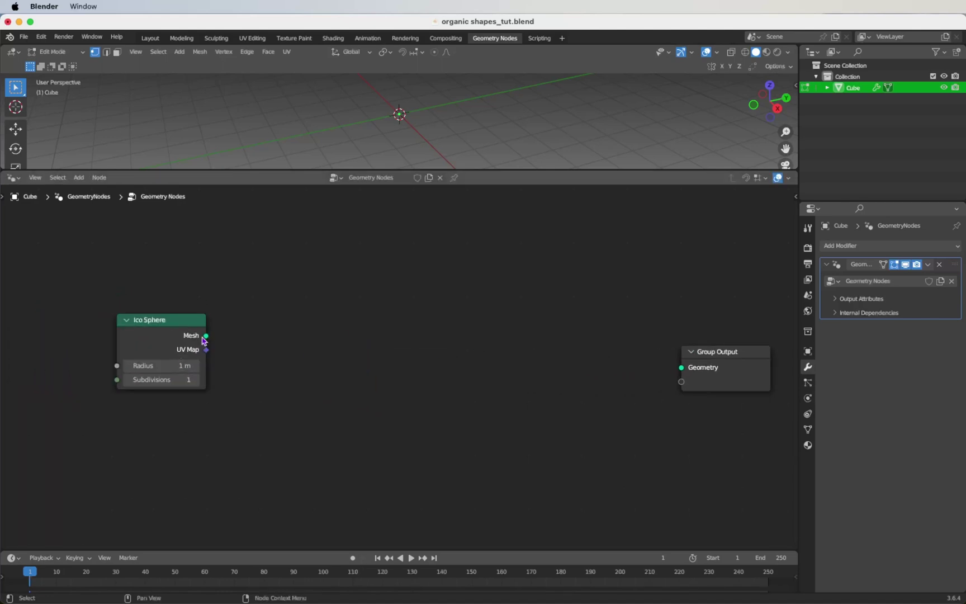
drag(207, 335, 681, 367)
Step: Insert a Merge by Distance node between Ico Sphere and Group Output and set its distance to 0.16 m
scroll(391, 273, left, 2)
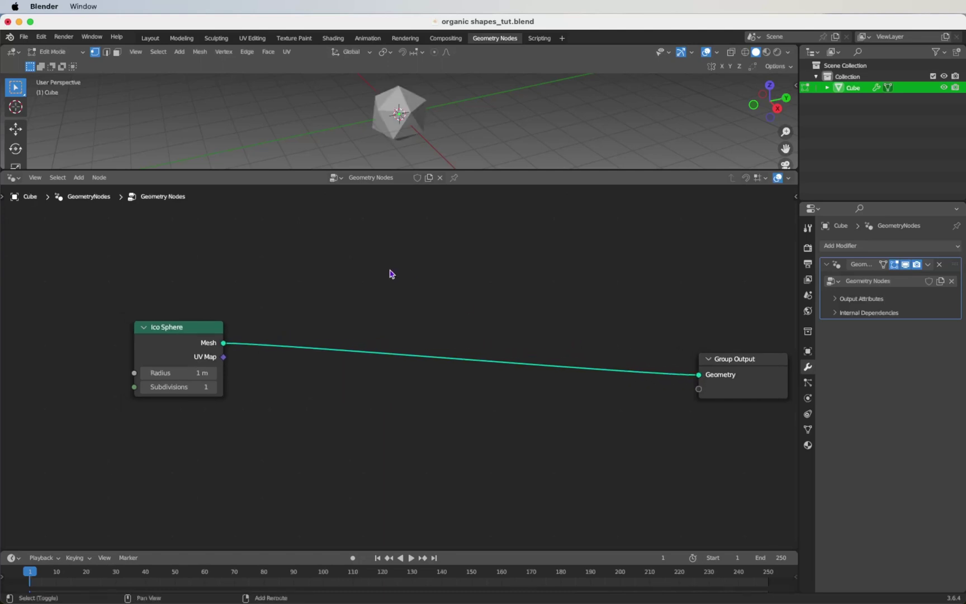
key(shift+a)
text(merge)
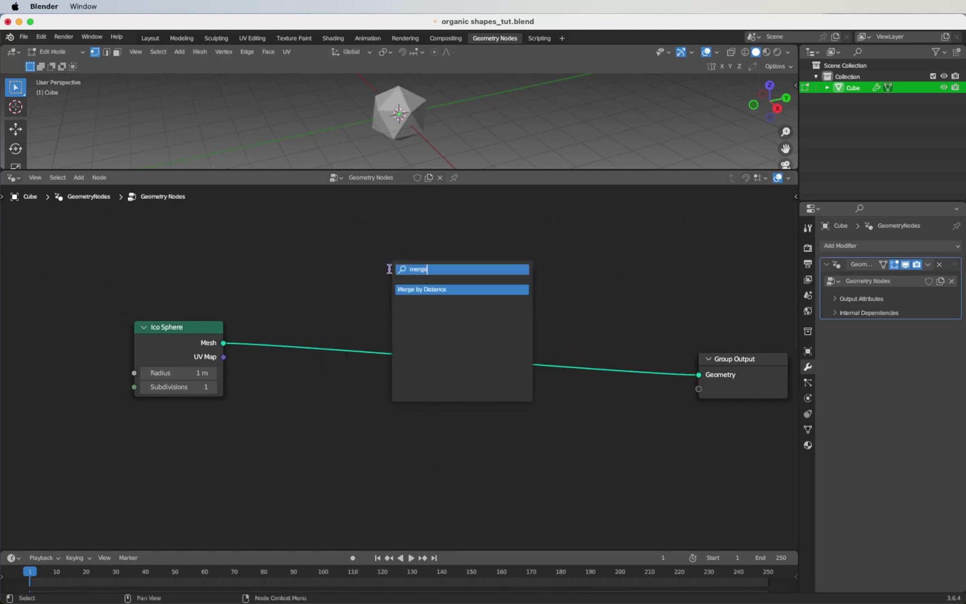
key(Return)
click(275, 307)
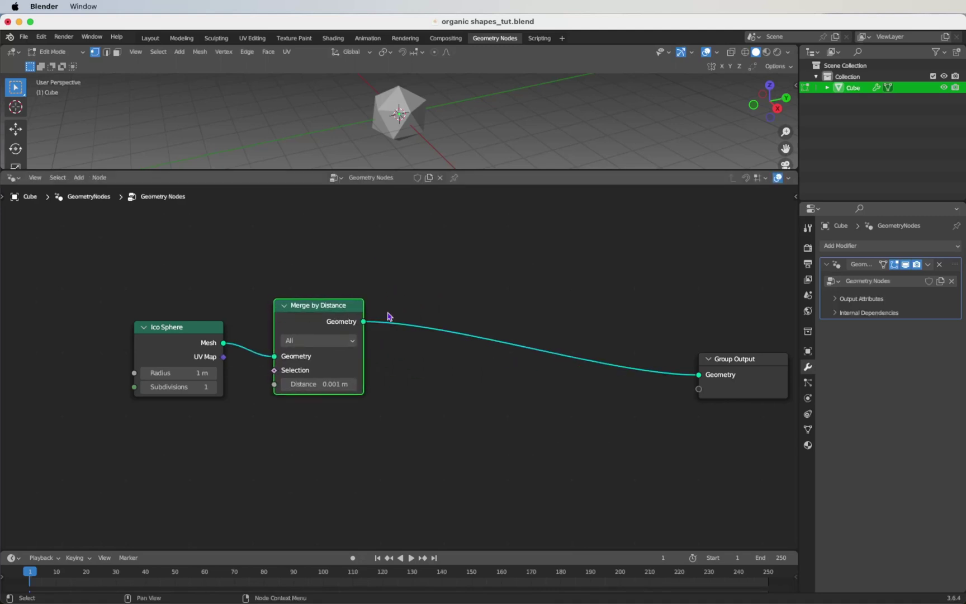
click(338, 384)
key(BackSpace)
key(Return)
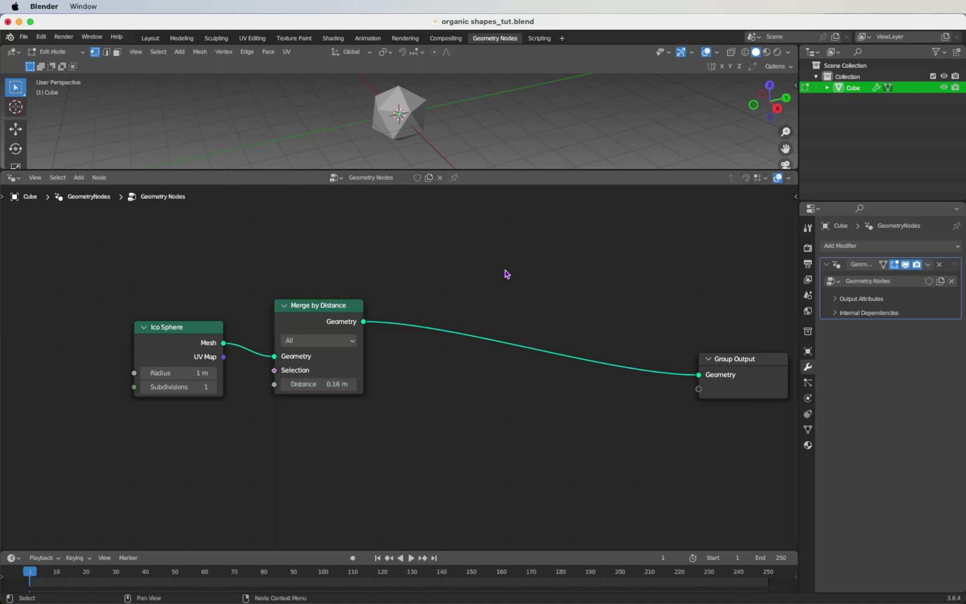
Step: Insert a Dual Mesh node on the link between Merge by Distance and Group Output
key(shift+a)
text(dual)
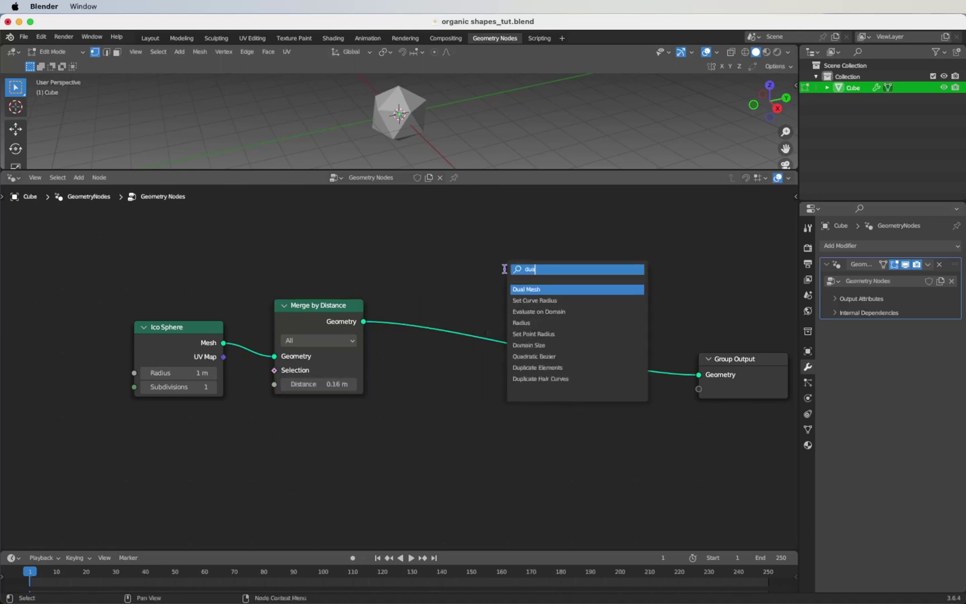
key(Return)
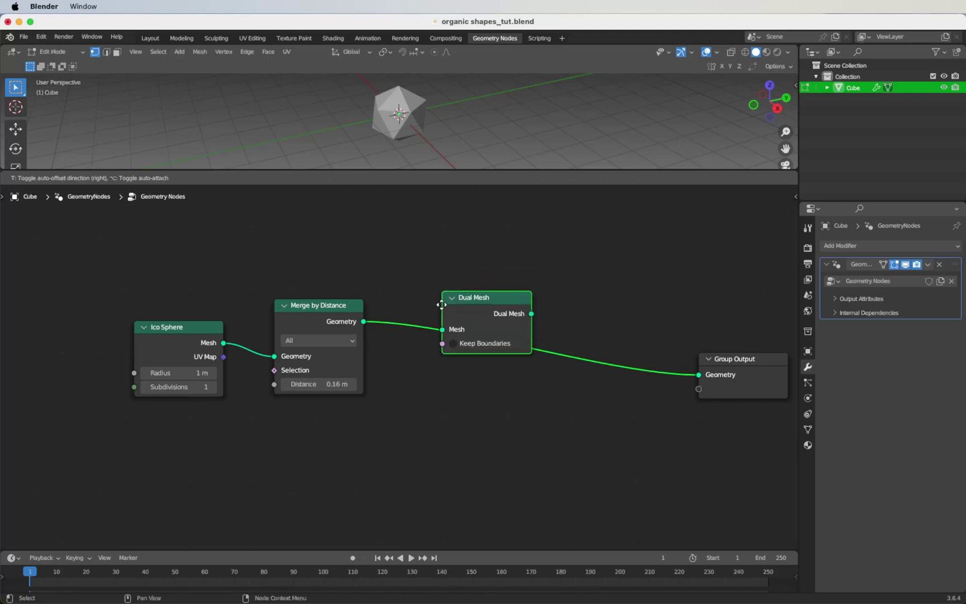
click(440, 310)
Step: Move the Group Output node farther from Dual Mesh and insert an Extrude Mesh node on the link between them
scroll(576, 326, right, 3)
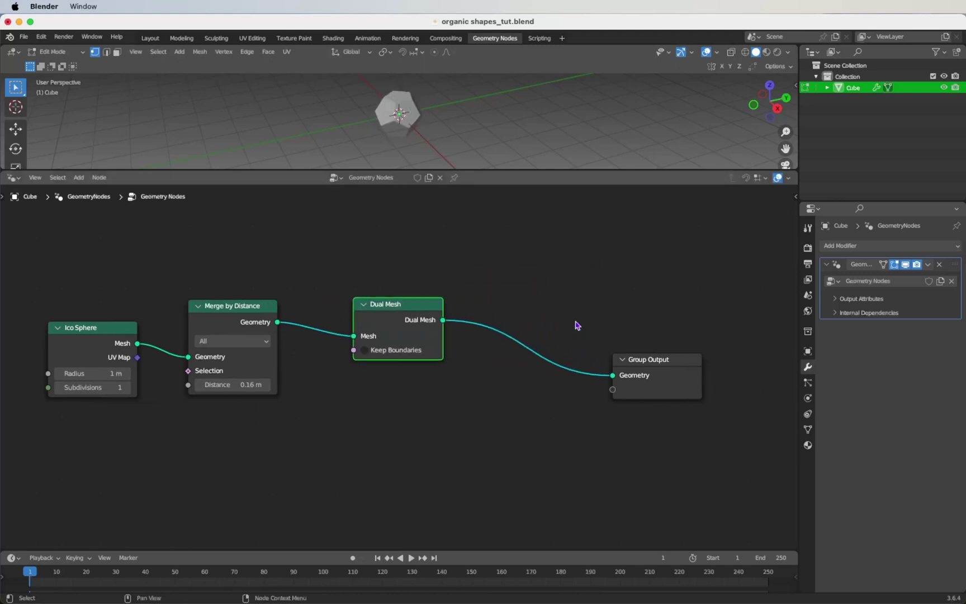
drag(640, 371, 787, 351)
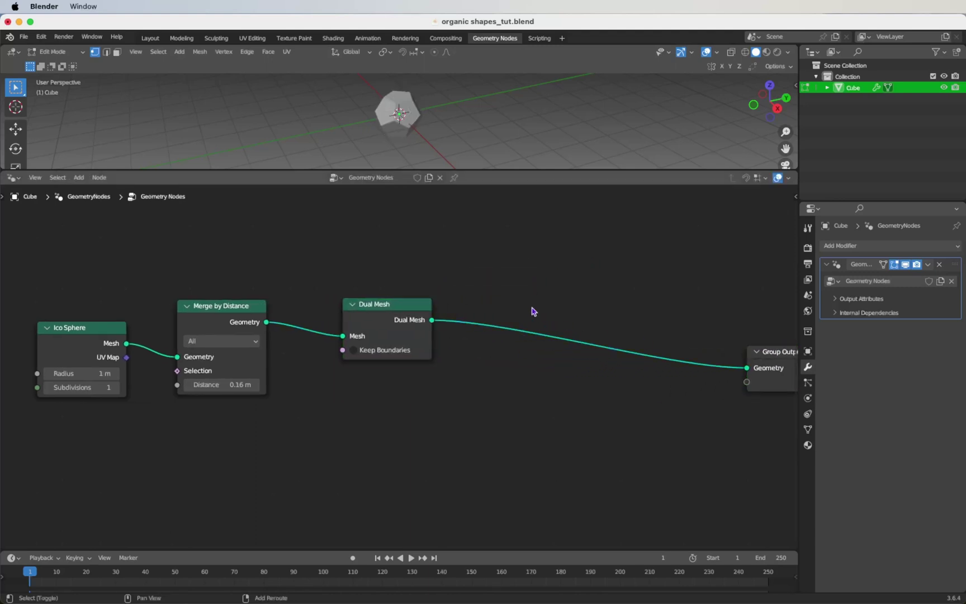
key(shift+a)
text(extrude)
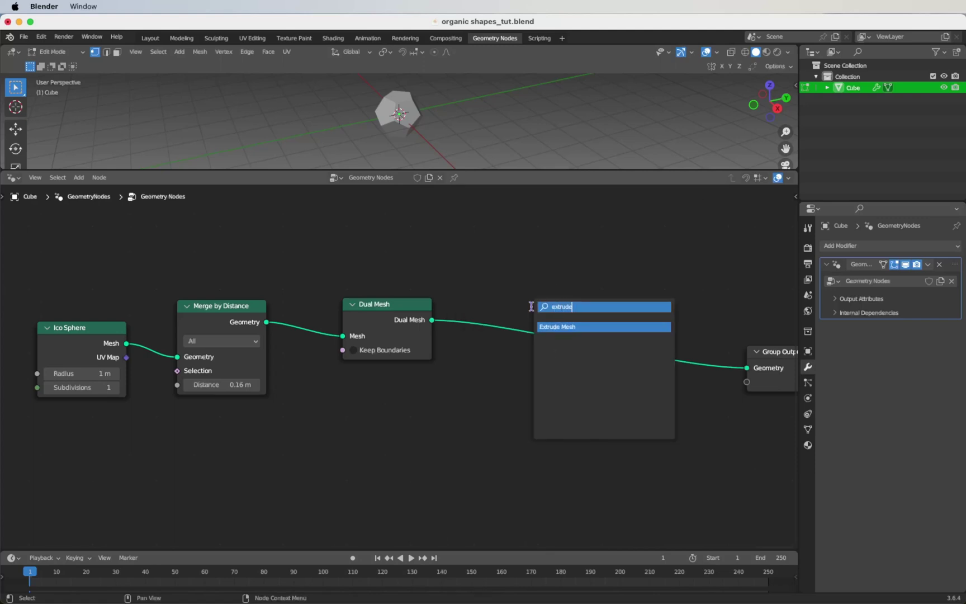
key(Return)
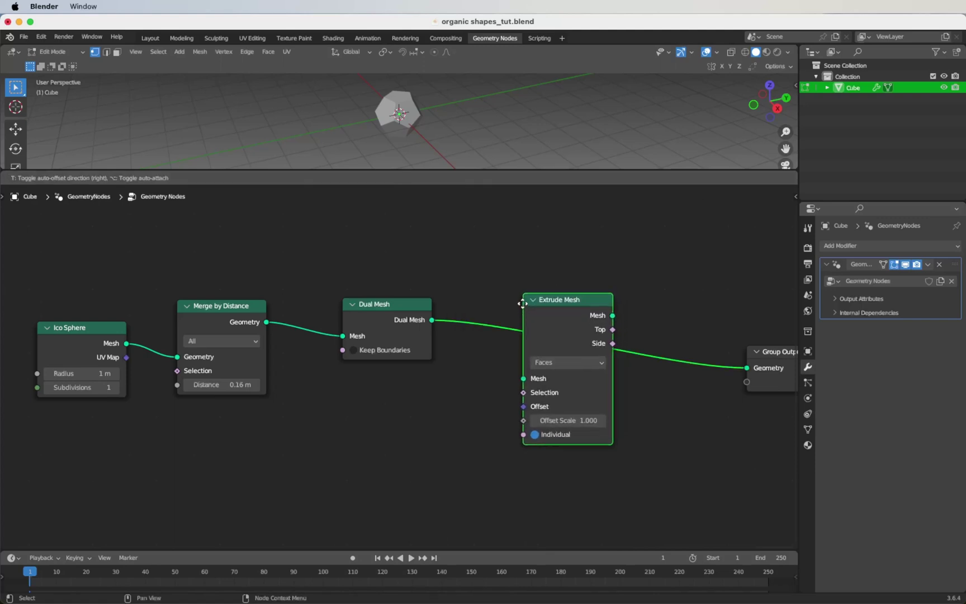
click(524, 306)
Step: Make room before Group Output, add a Mesh to Curve node and connect Extrude Mesh's Mesh output to its Mesh input
scroll(623, 442, right, 10)
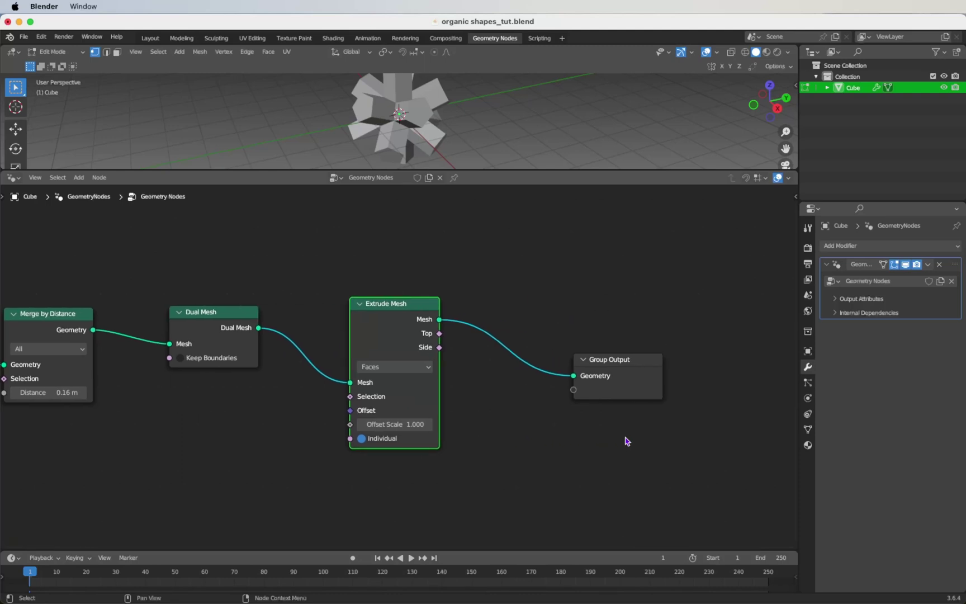
drag(590, 379, 688, 379)
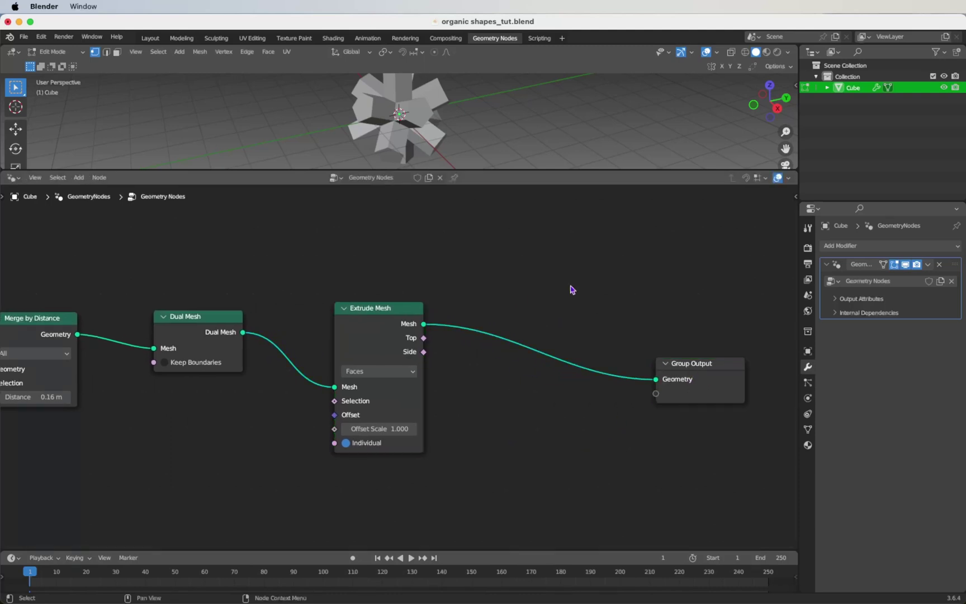
key(shift+a)
text(mes)
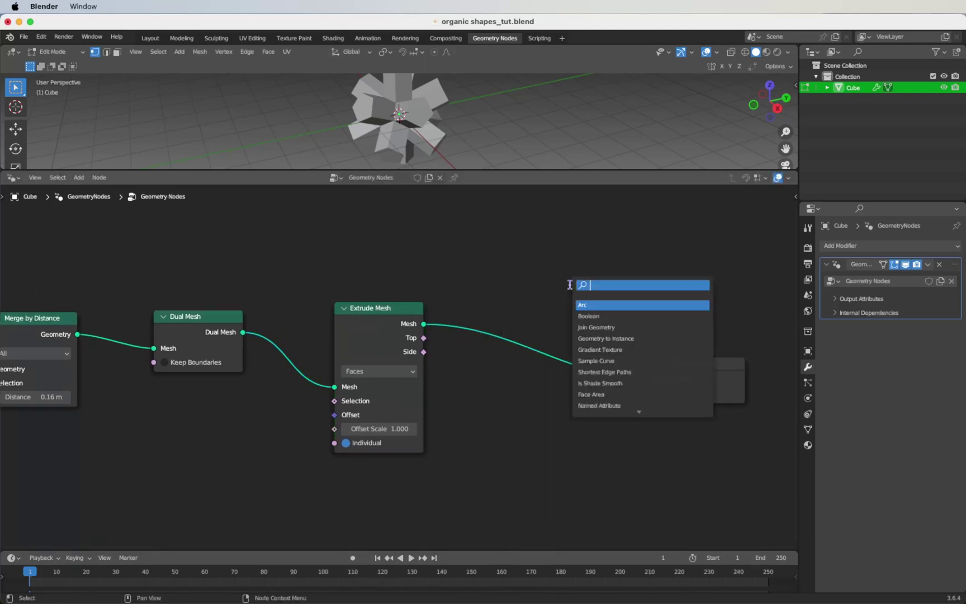
text(h)
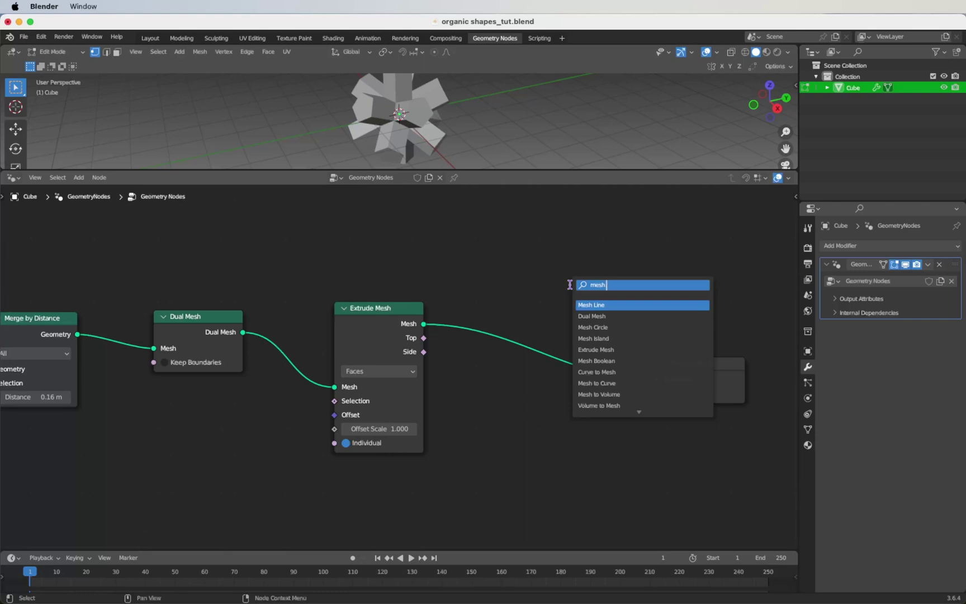
text( to curve)
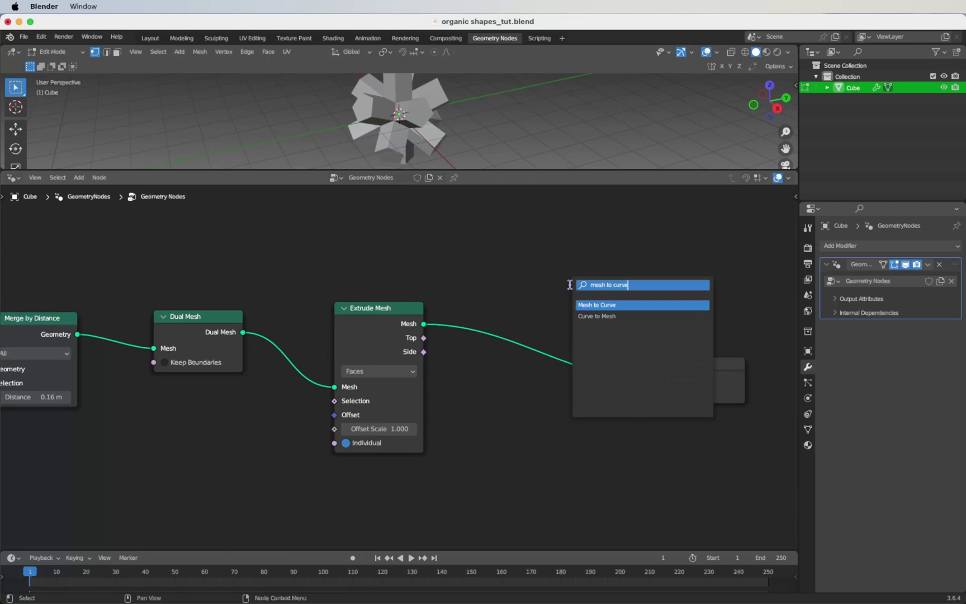
key(Return)
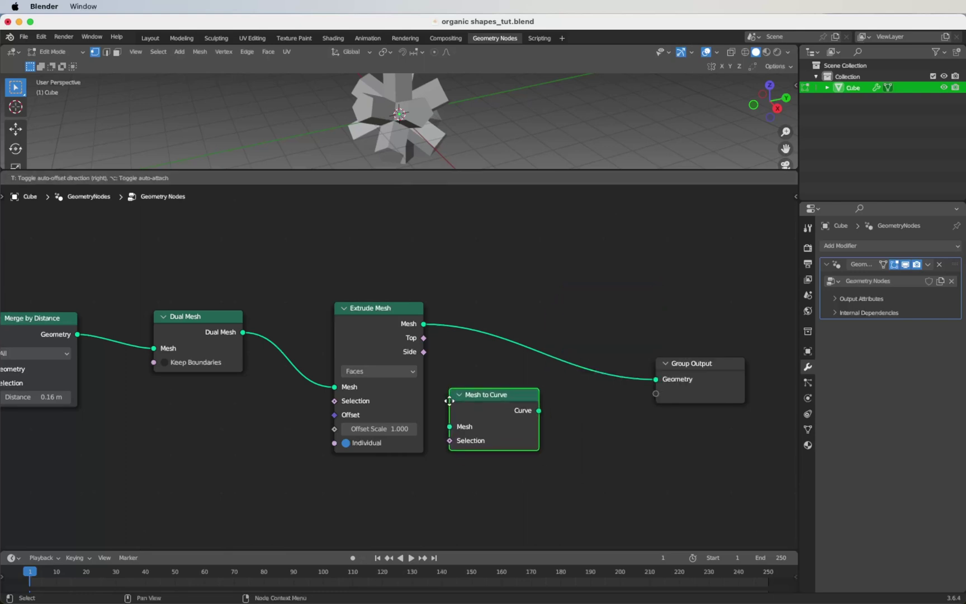
click(448, 401)
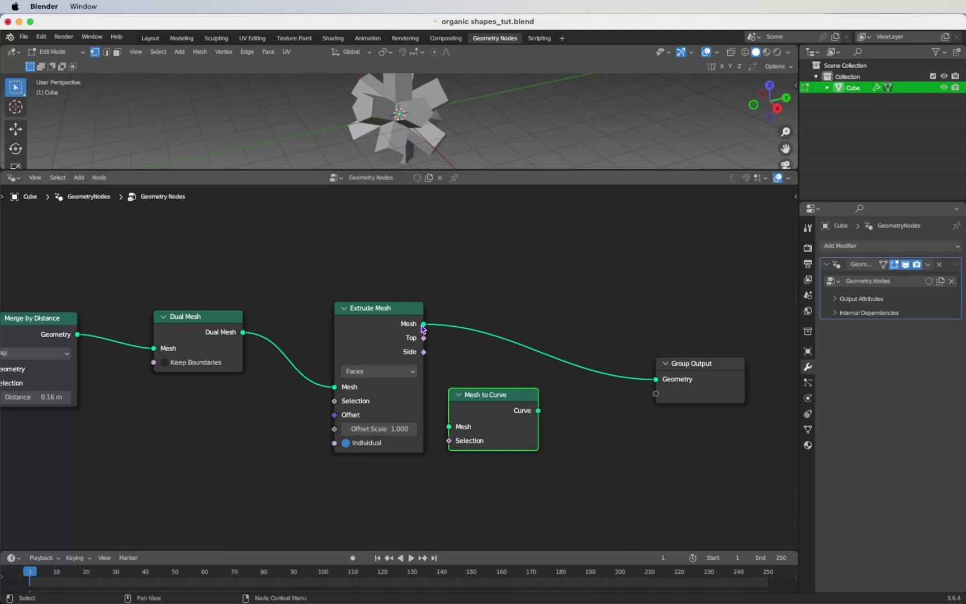
drag(422, 326, 452, 431)
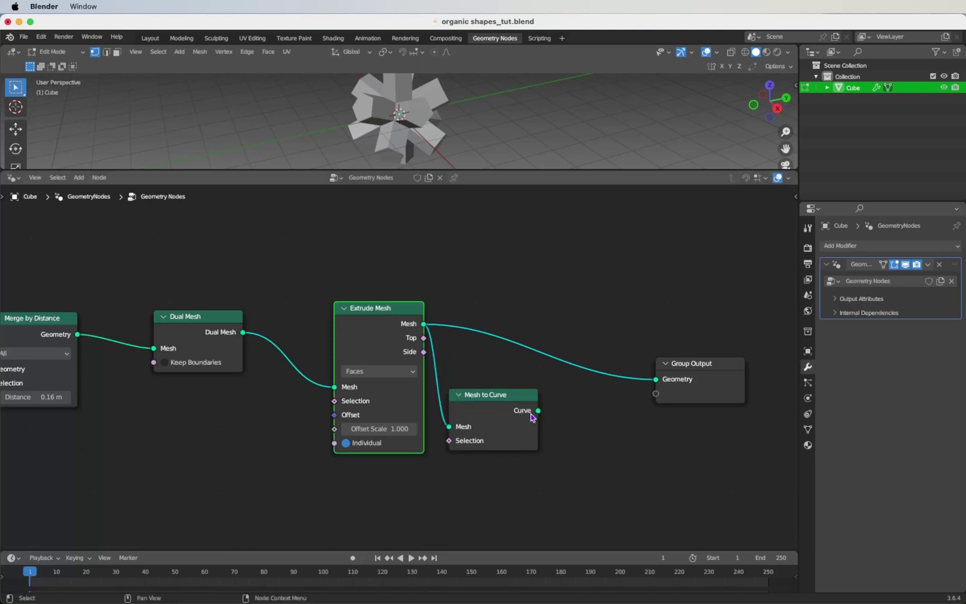
Step: Add a Curve to Mesh node and connect Mesh to Curve's Curve output to its Curve input
scroll(532, 417, right, 1)
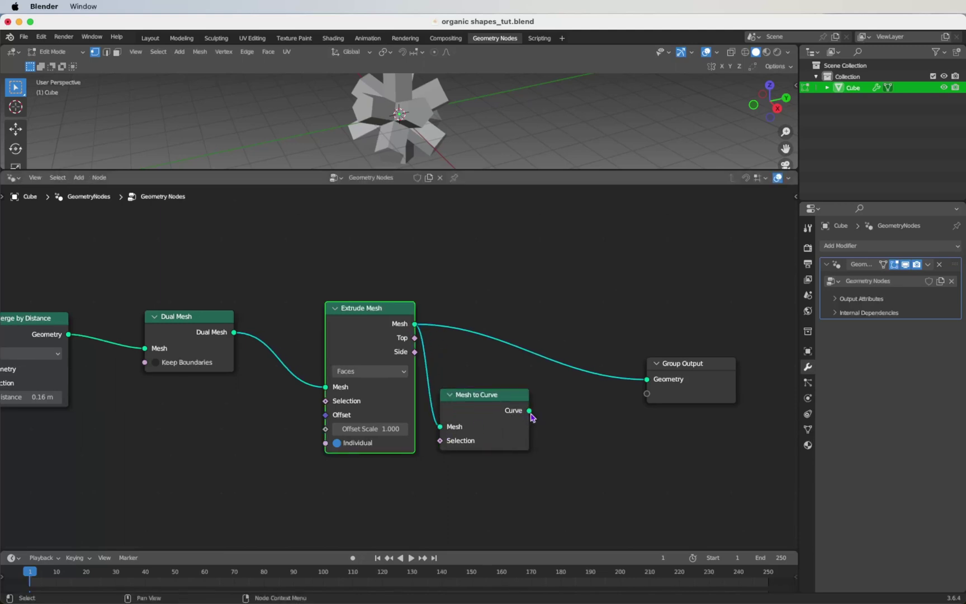
click(579, 290)
key(shift+a)
text(cur)
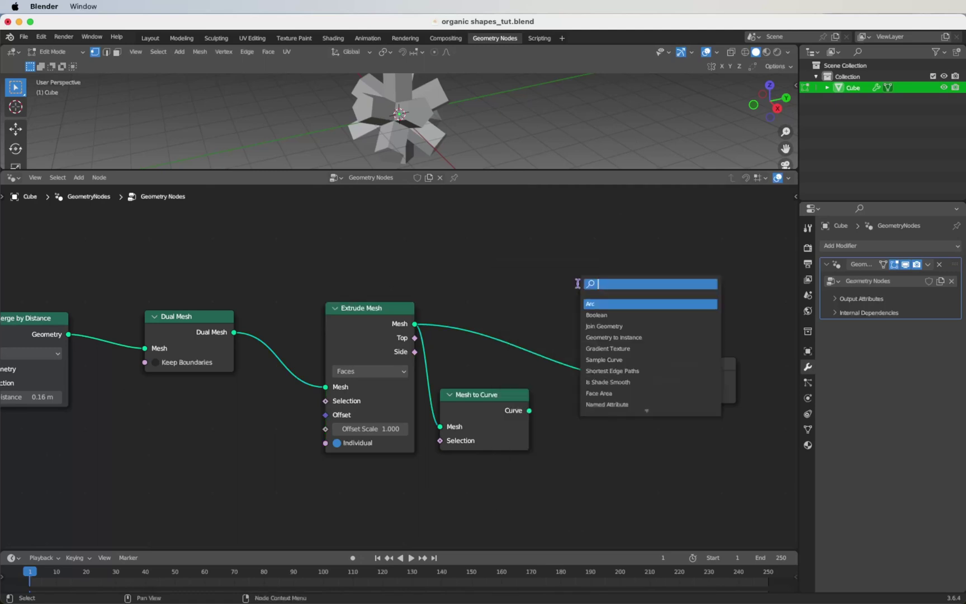
text(ve)
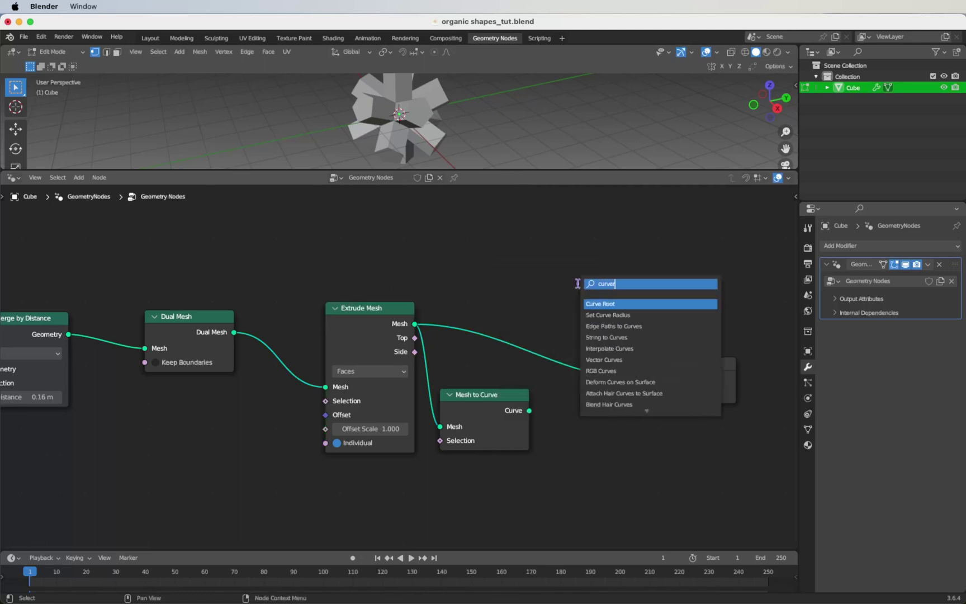
text( to mesh)
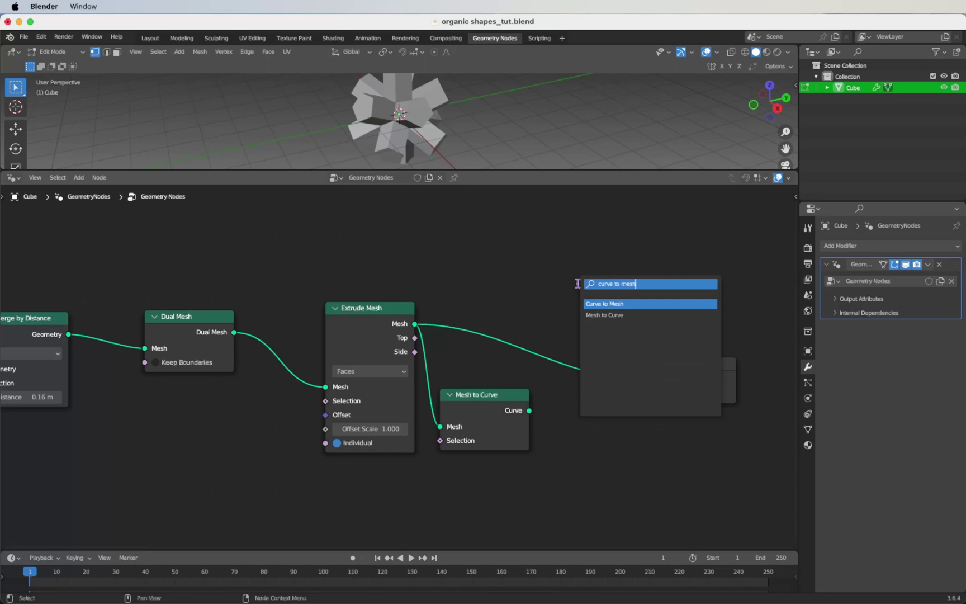
key(Return)
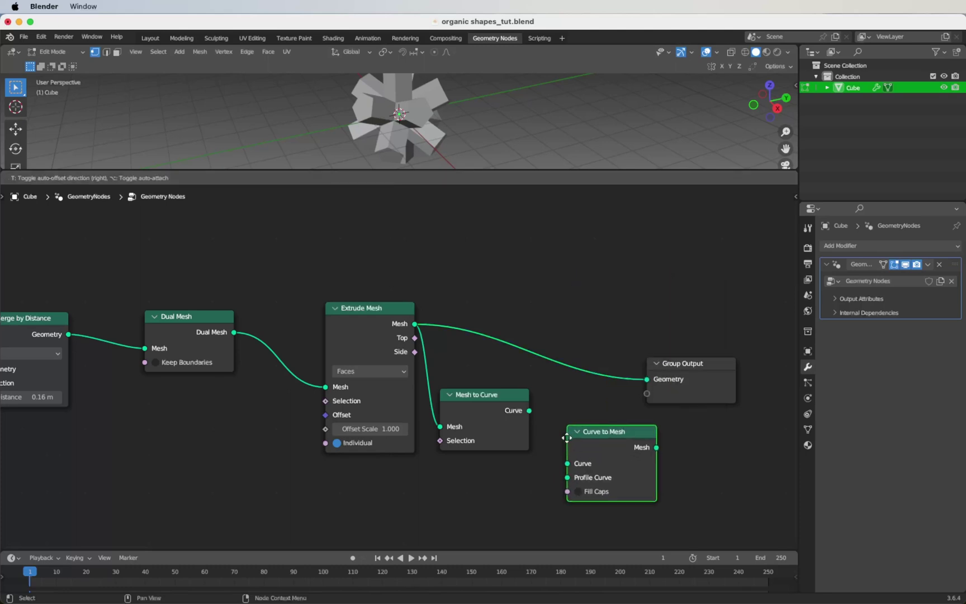
click(568, 442)
drag(528, 412, 569, 466)
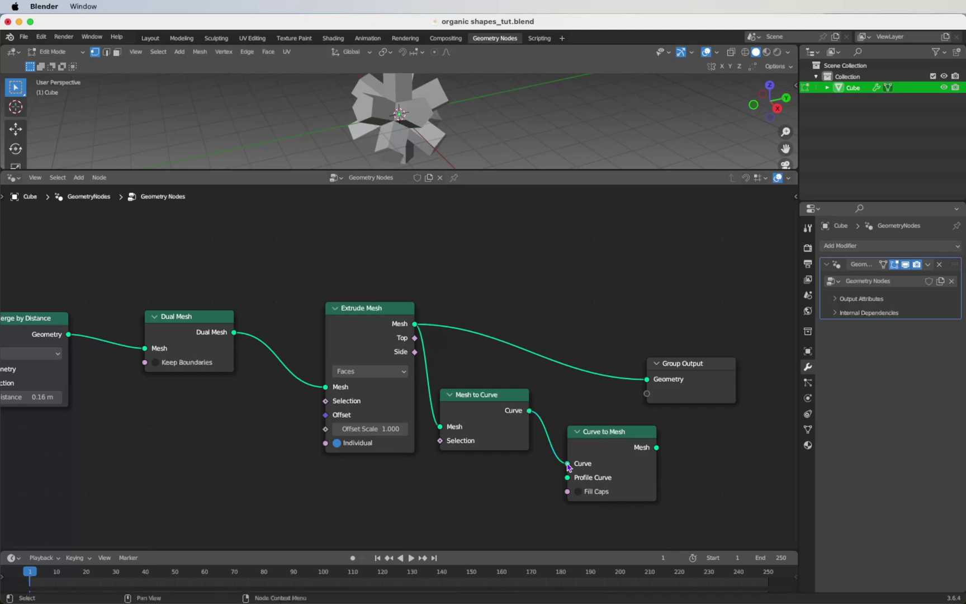
Step: Insert a Join Geometry node before Group Output and feed it the Mesh outputs of both Extrude Mesh and Curve to Mesh
scroll(568, 467, right, 3)
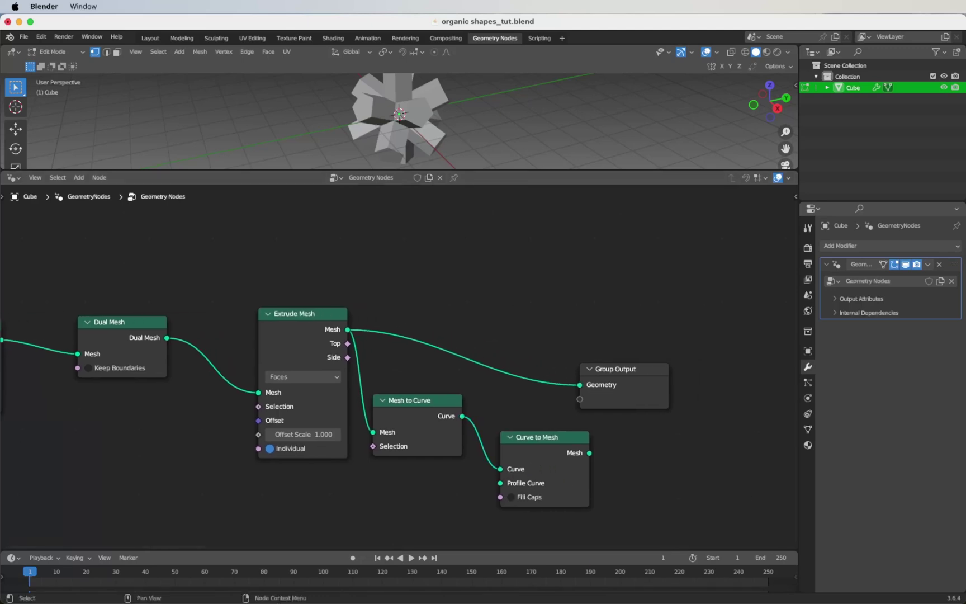
scroll(638, 470, down, 1)
key(shift+a)
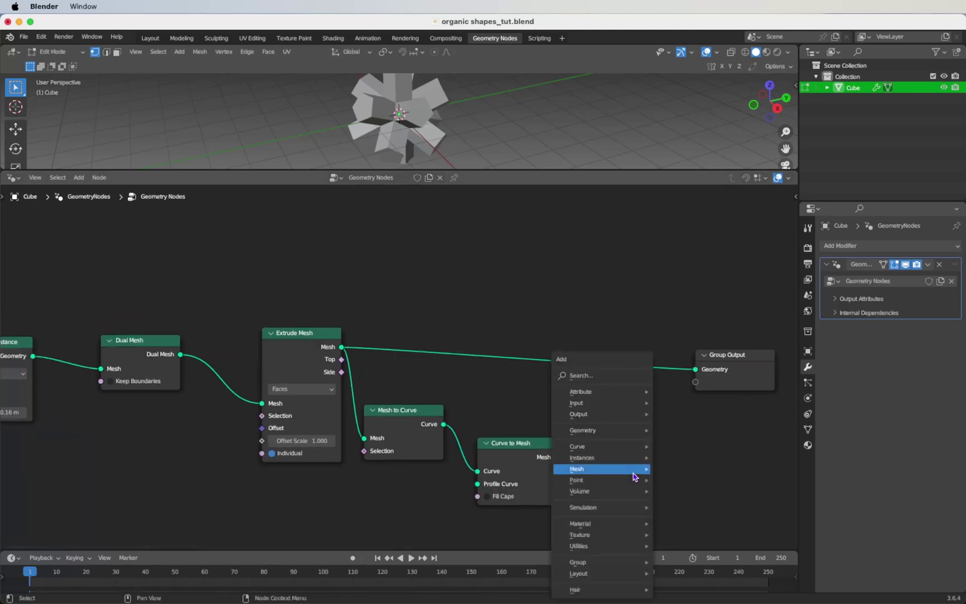
click(622, 373)
text(join)
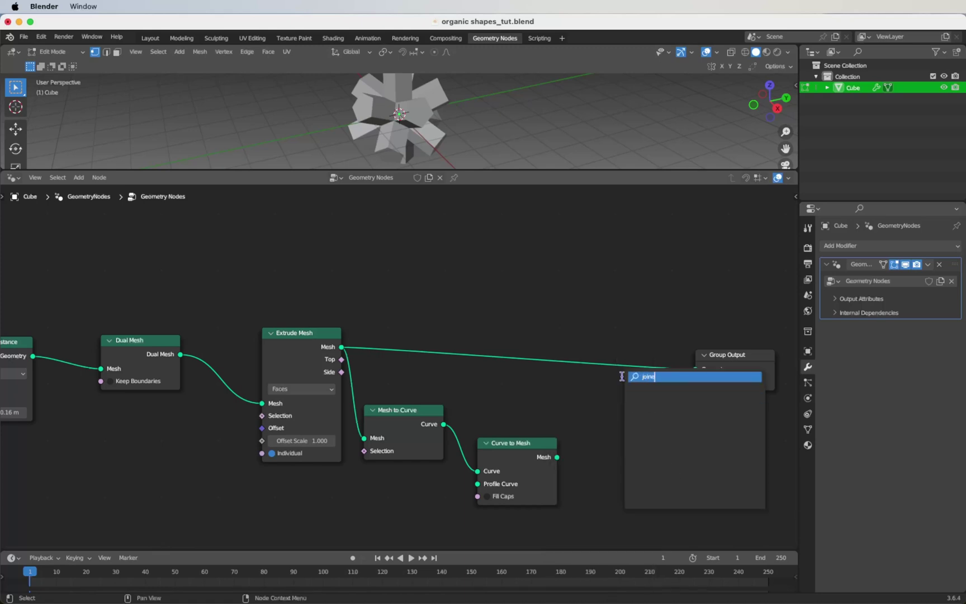
key(Down)
key(Return)
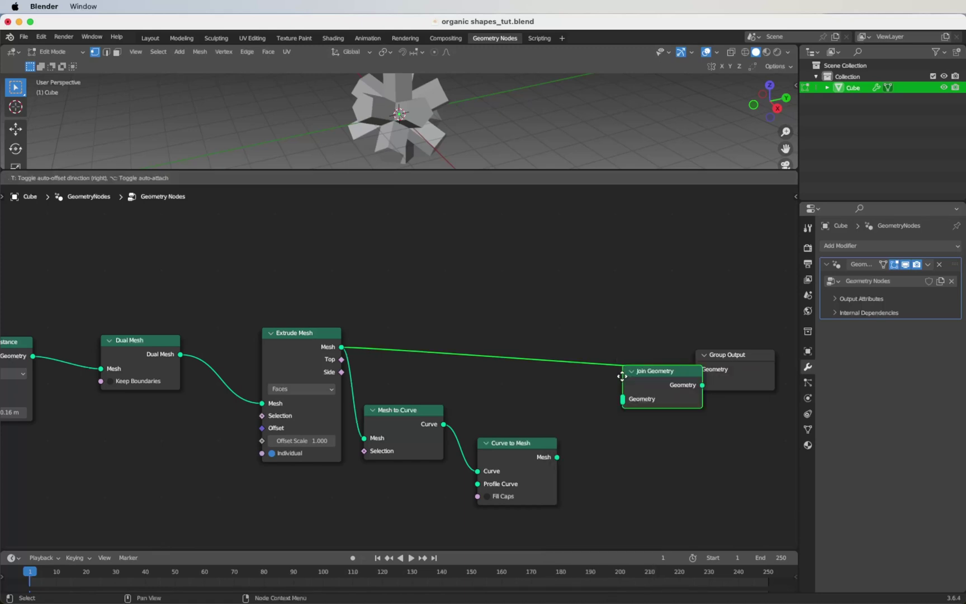
click(593, 366)
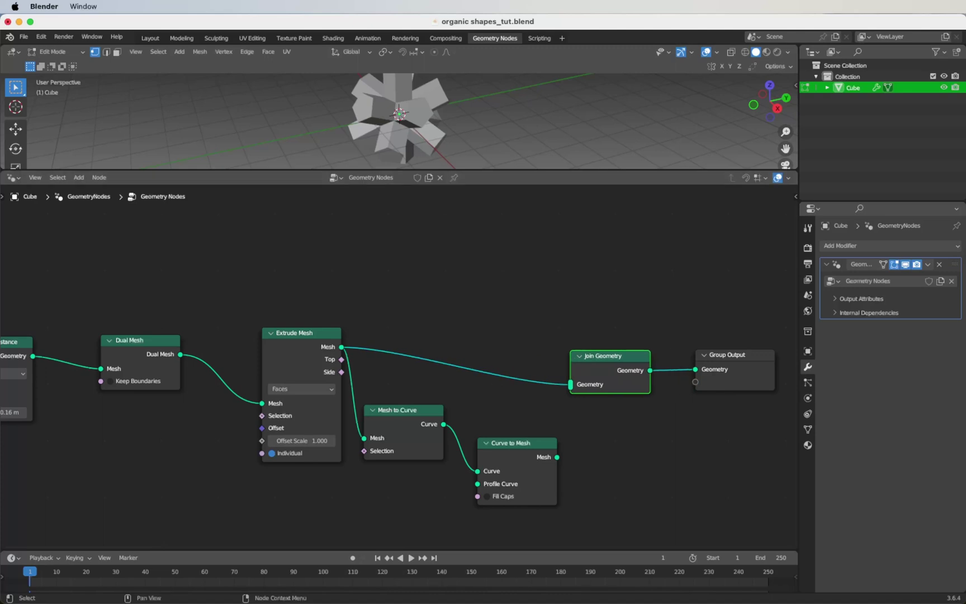
drag(557, 457, 570, 385)
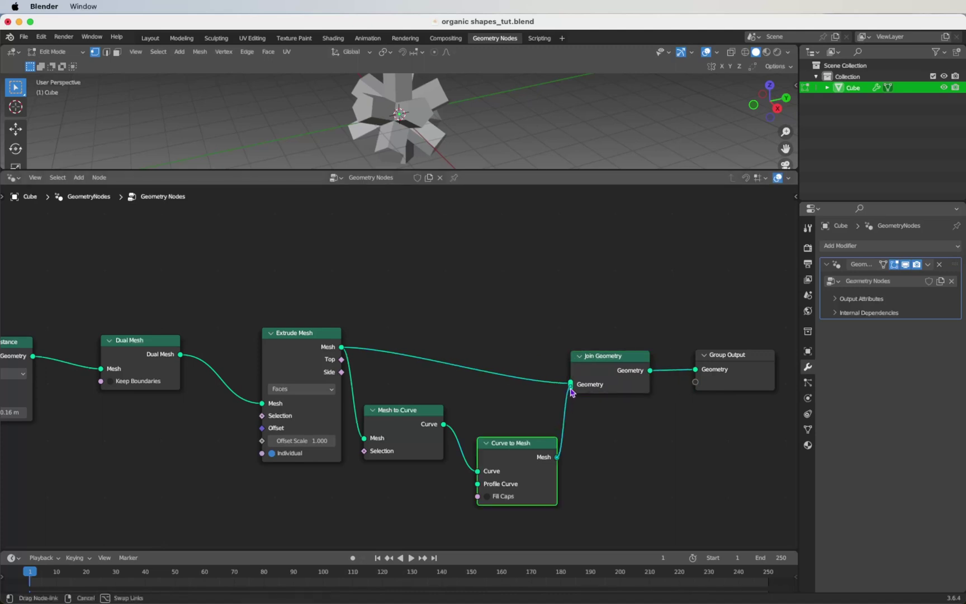
drag(342, 347, 571, 387)
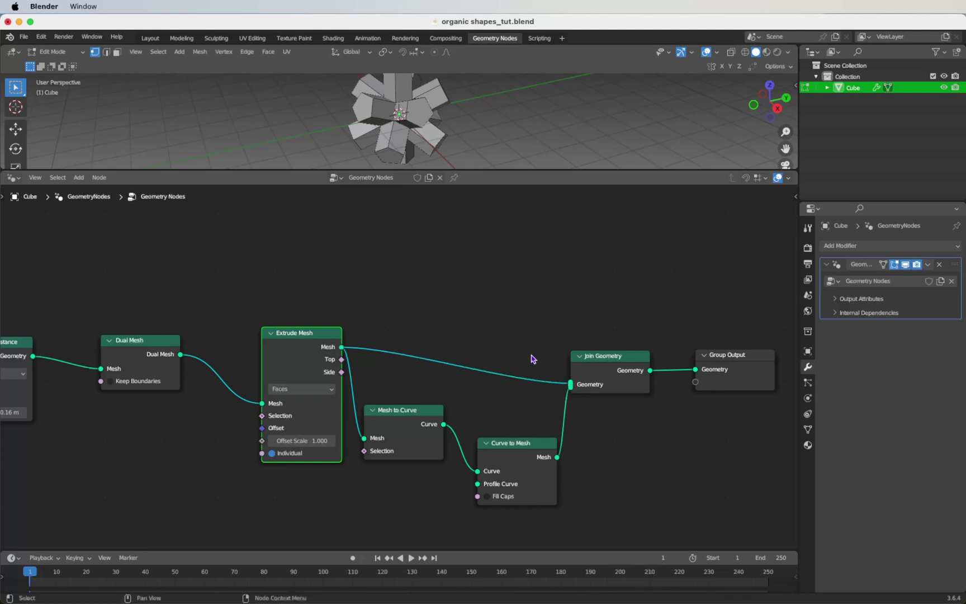
Step: Add a Curve Circle node and connect its Curve output to Curve to Mesh's Profile Curve input
scroll(503, 402, down, 3)
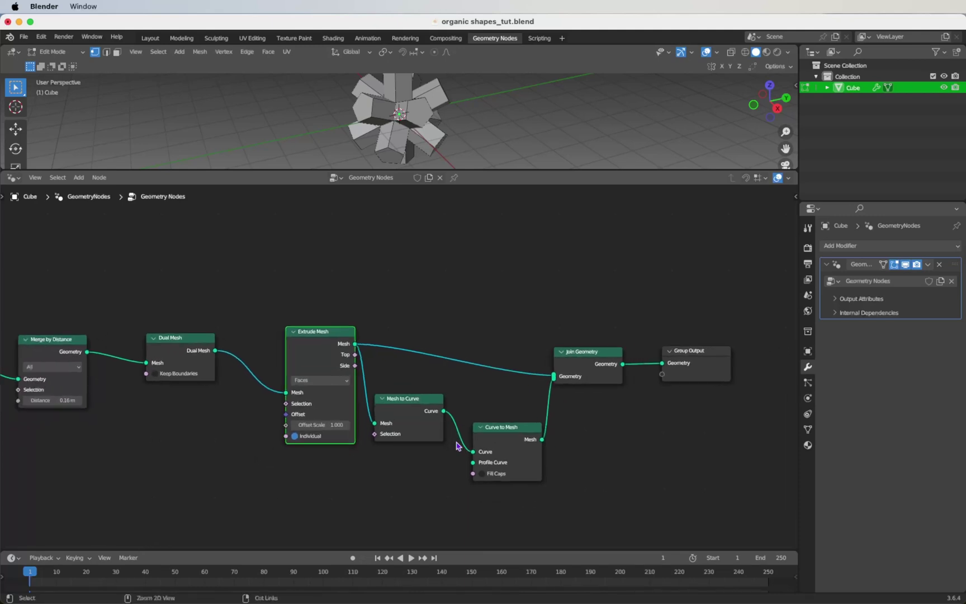
key(shift+a)
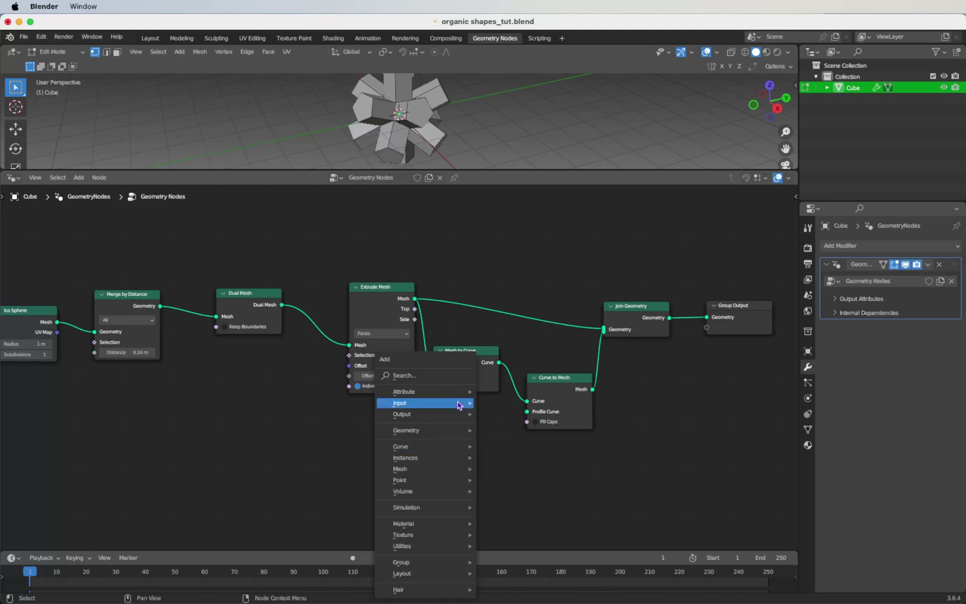
click(458, 375)
text(c)
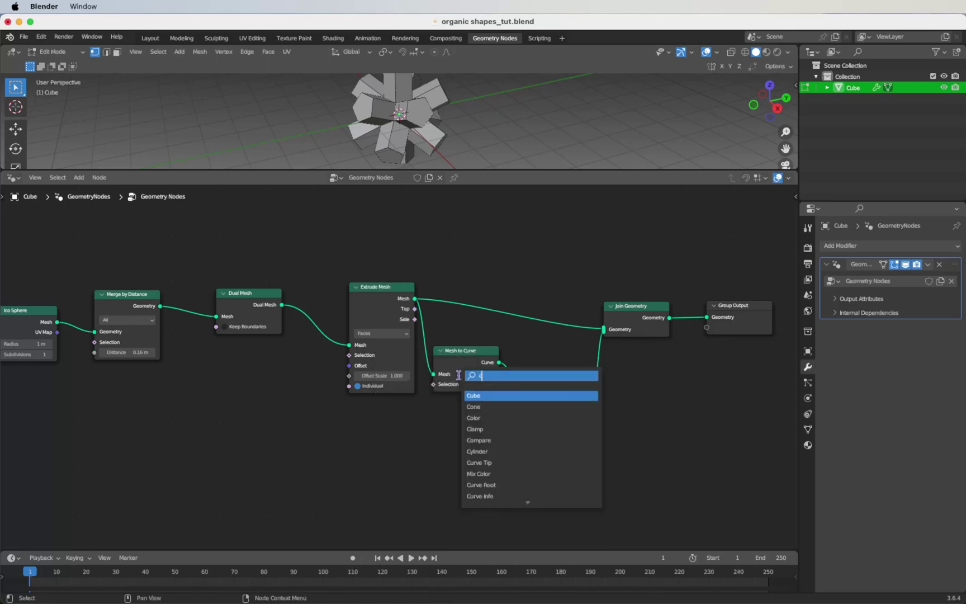
text(urve)
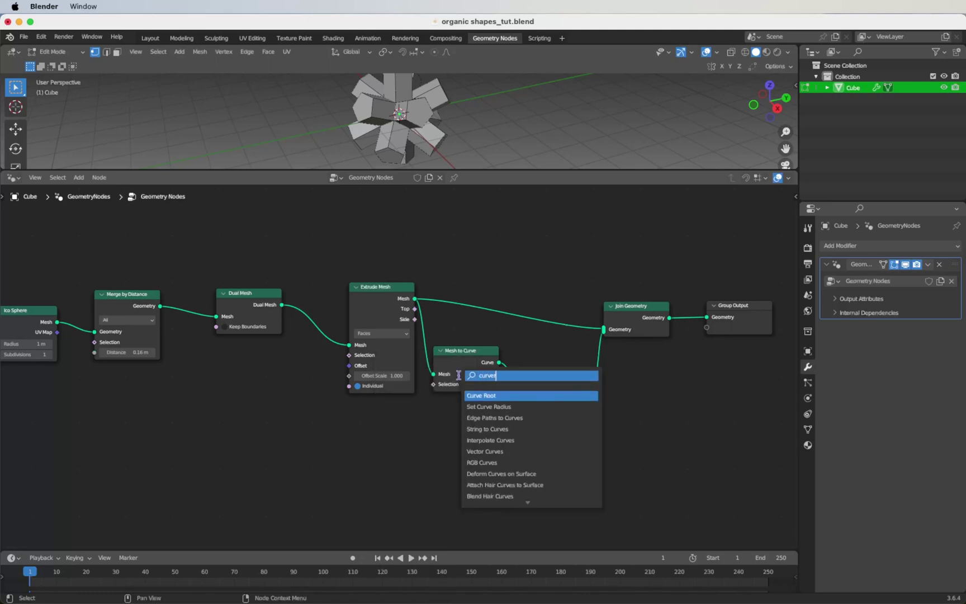
text( circle)
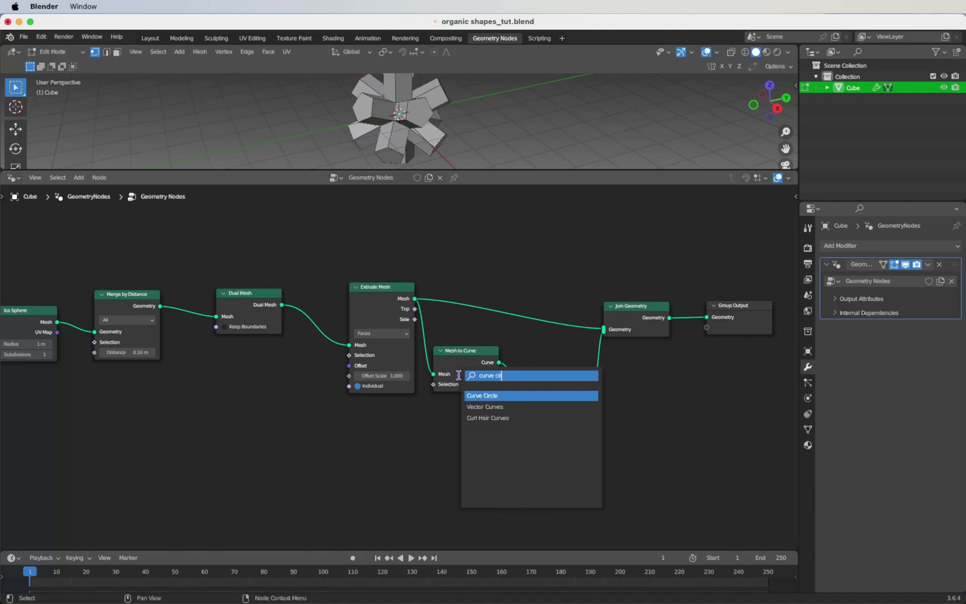
key(Return)
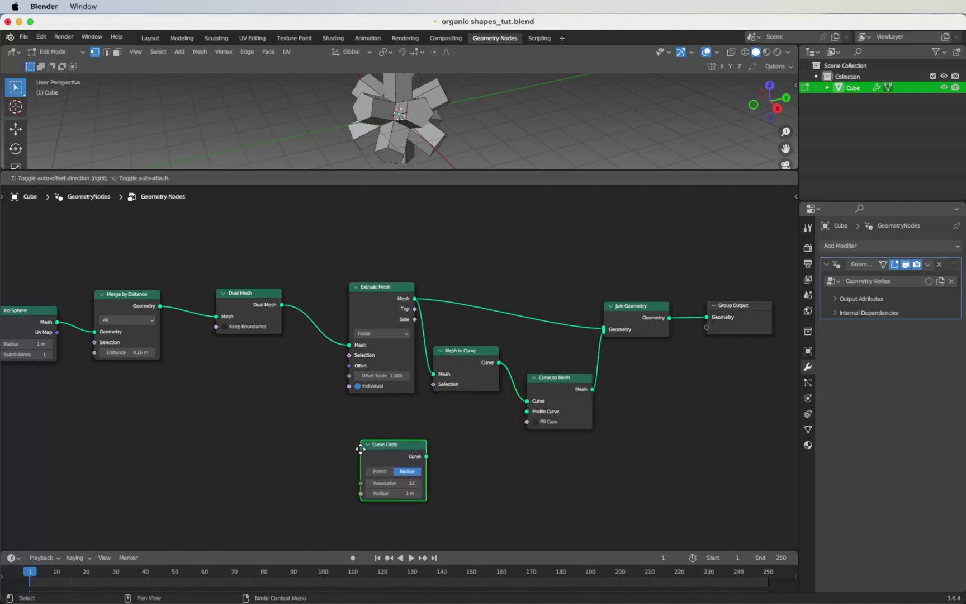
click(365, 453)
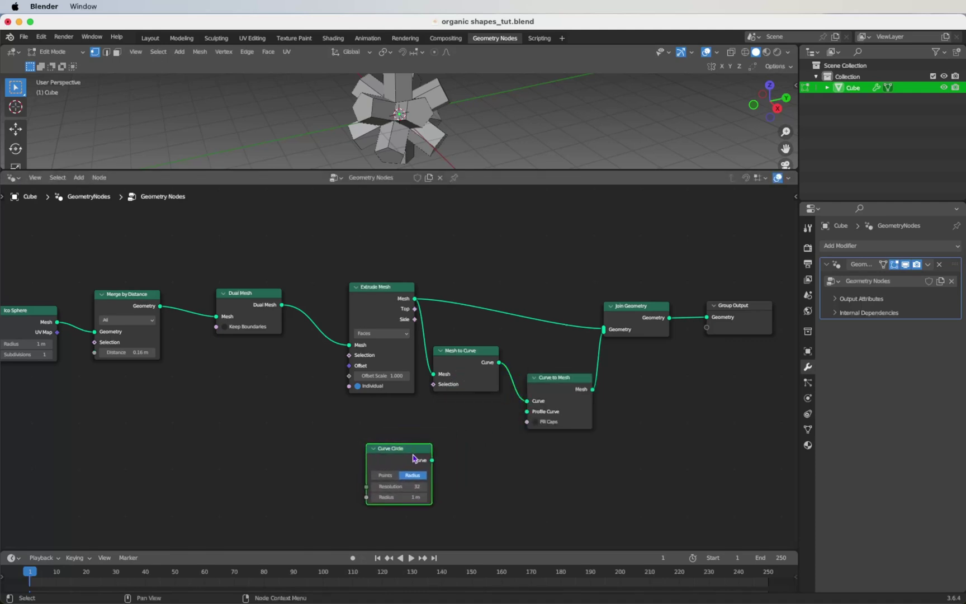
drag(432, 460, 526, 413)
Step: Set the Curve Circle's resolution to 6 and its radius to 0.002 m
middle_drag(527, 413, 564, 383)
click(442, 459)
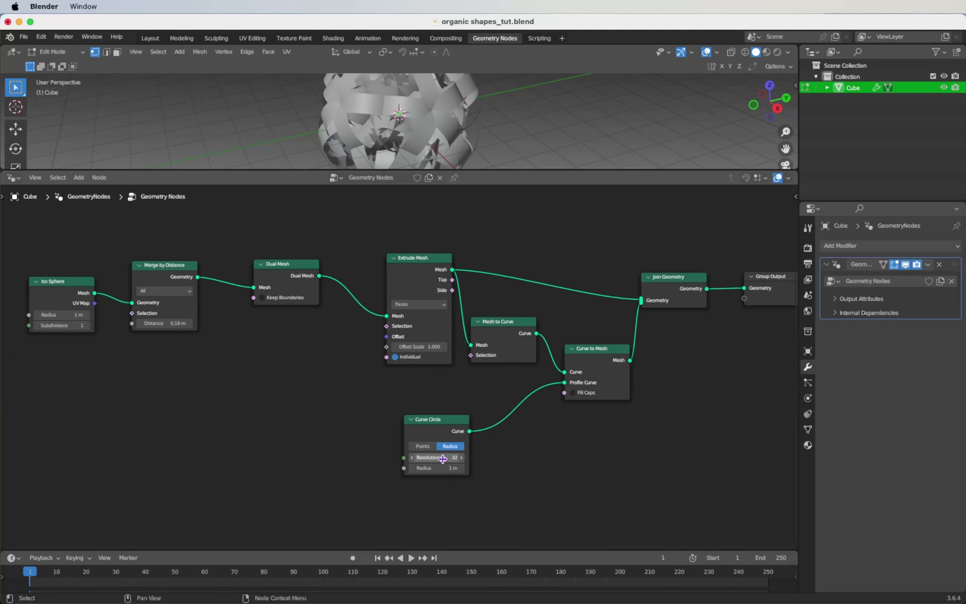
text(6)
key(Return)
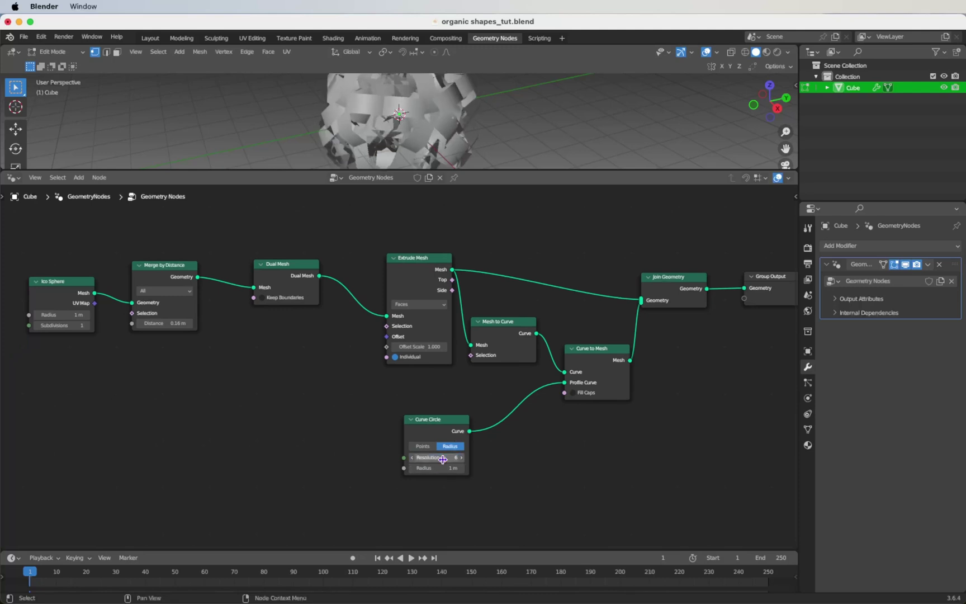
click(438, 468)
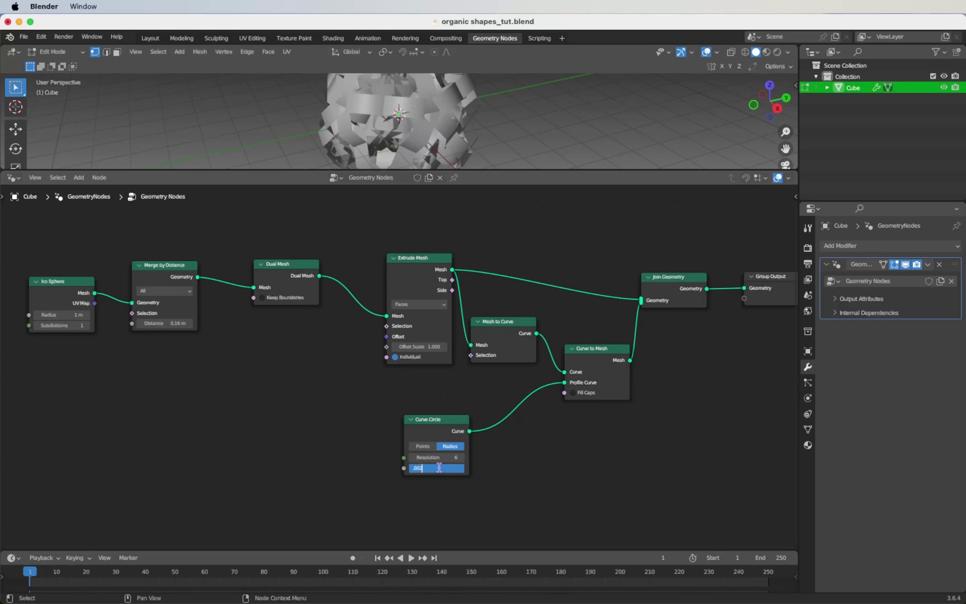
text(.002)
key(Return)
Step: Move the Join Geometry and Group Output nodes together farther away from Curve to Mesh
middle_drag(720, 463, 622, 474)
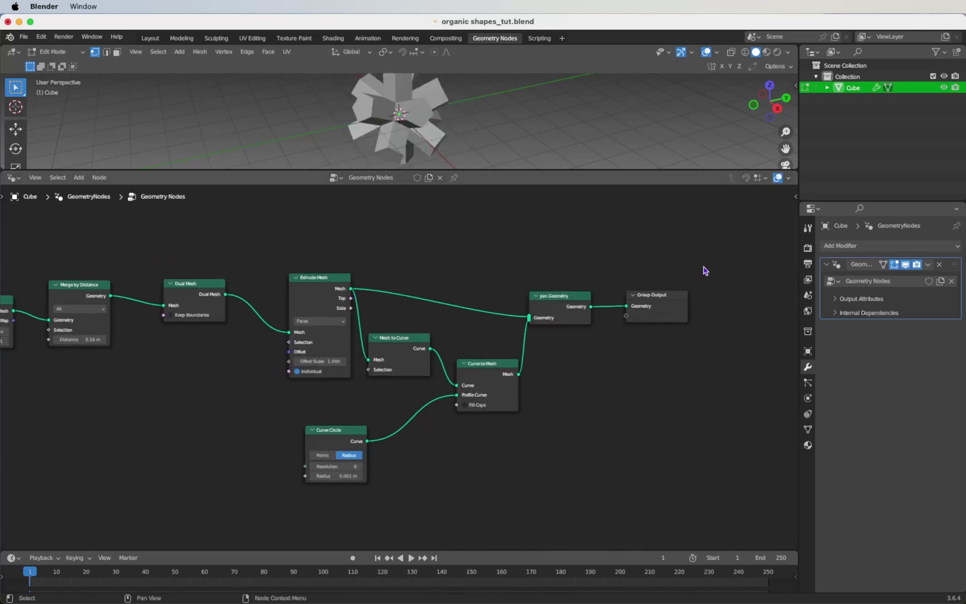
drag(705, 270, 575, 364)
drag(549, 308, 573, 296)
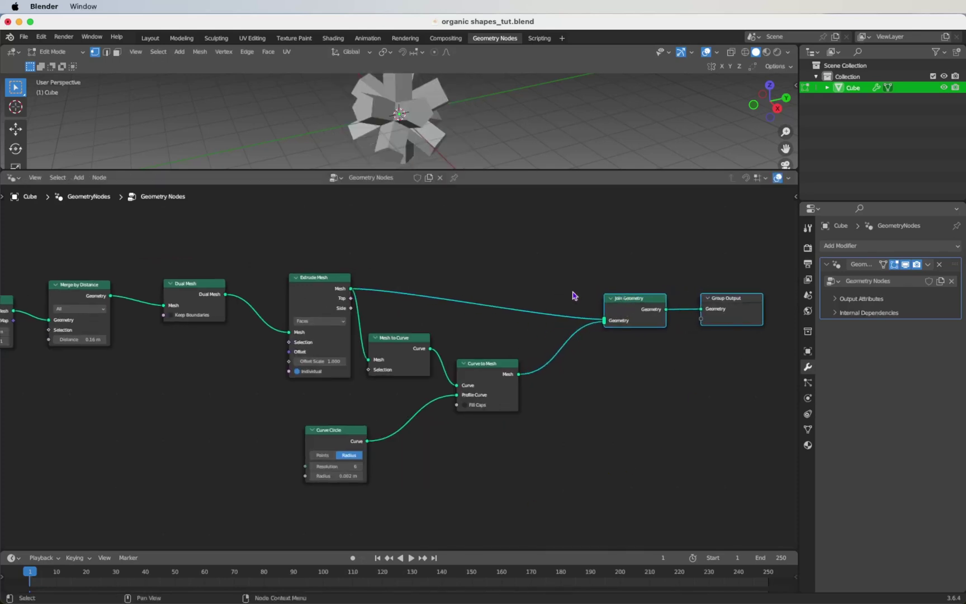
Step: Insert a Set Material node into the link between Extrude Mesh and Join Geometry
click(573, 295)
key(shift+a)
click(524, 279)
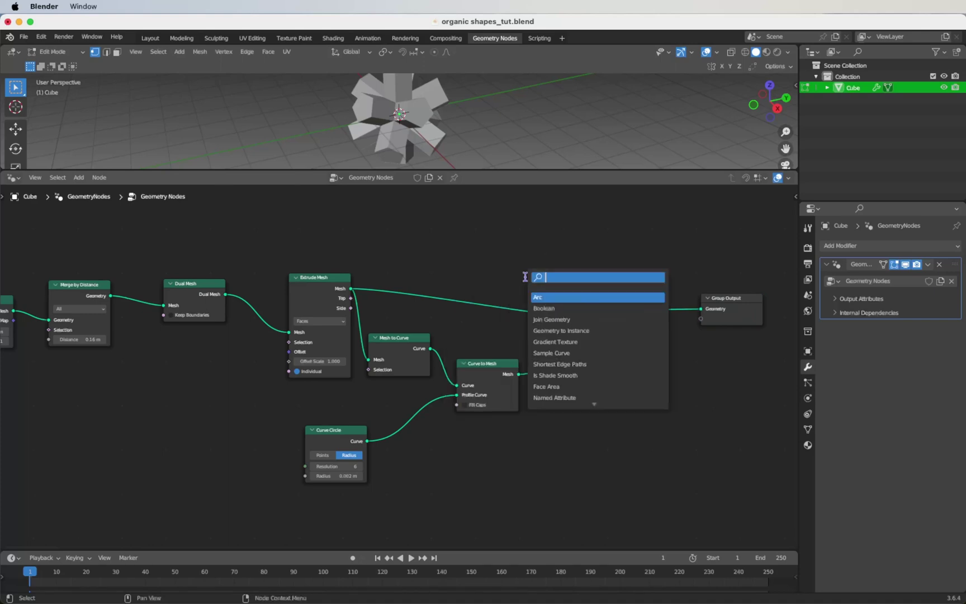
text(set)
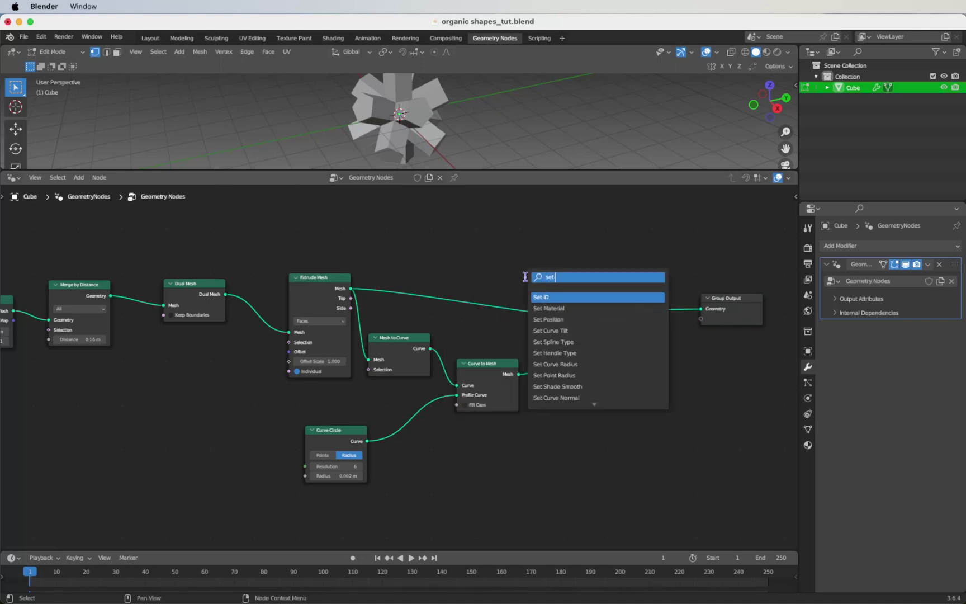
key(Down)
key(Return)
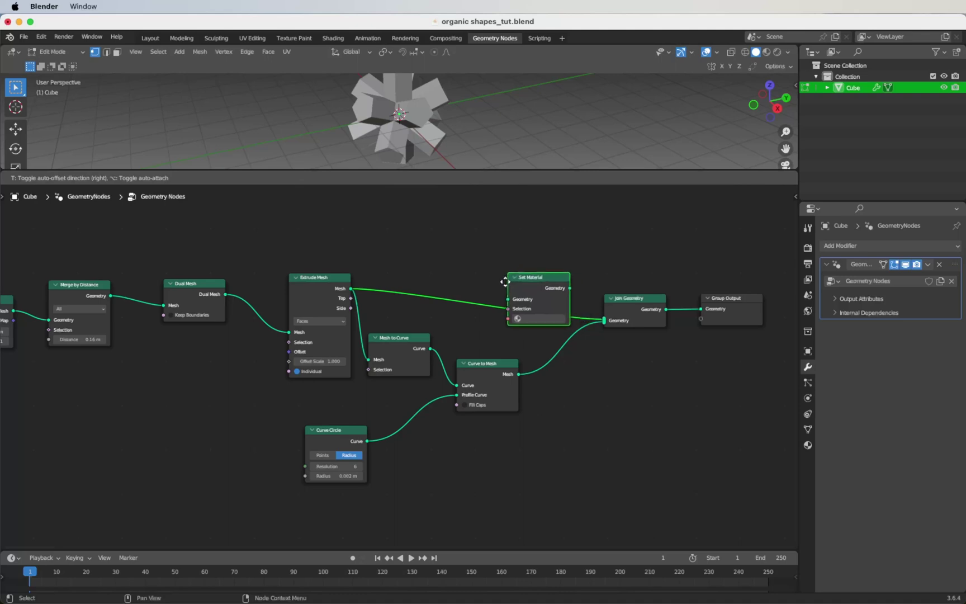
click(507, 287)
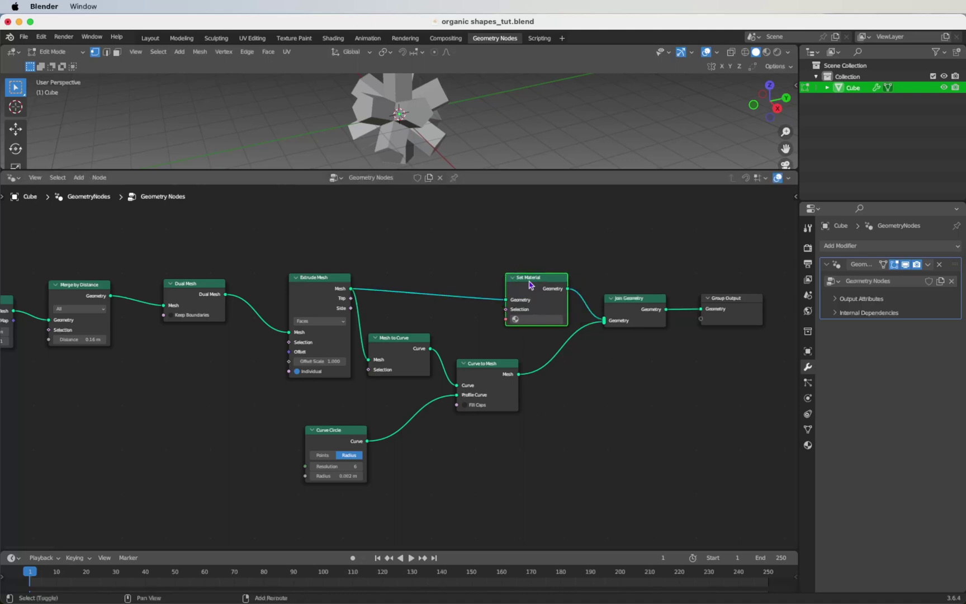
Step: Duplicate Set Material into the link between Curve to Mesh and Join Geometry, and shift the original closer to Join Geometry
key(shift+d)
click(557, 344)
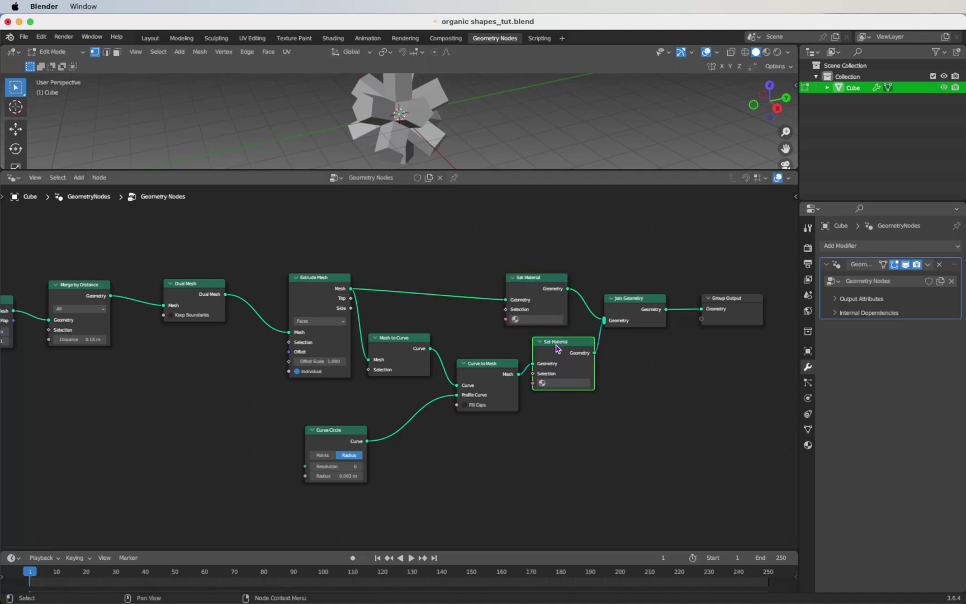
drag(544, 276, 588, 275)
scroll(507, 451, left, 10)
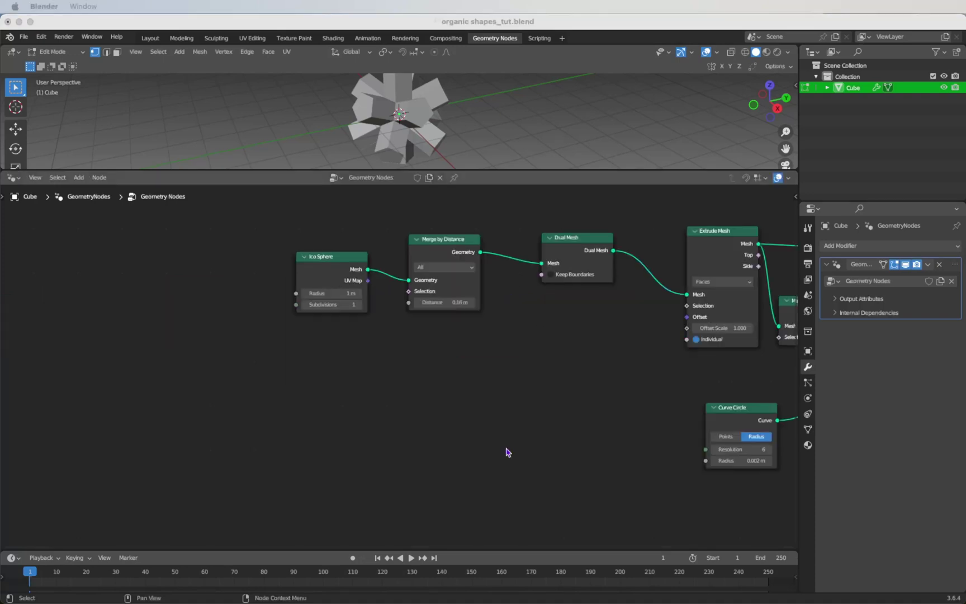
Step: Add a Musgrave Texture node below Ico Sphere and connect its Height output to Merge by Distance's Selection input
click(447, 243)
scroll(439, 393, left, 1)
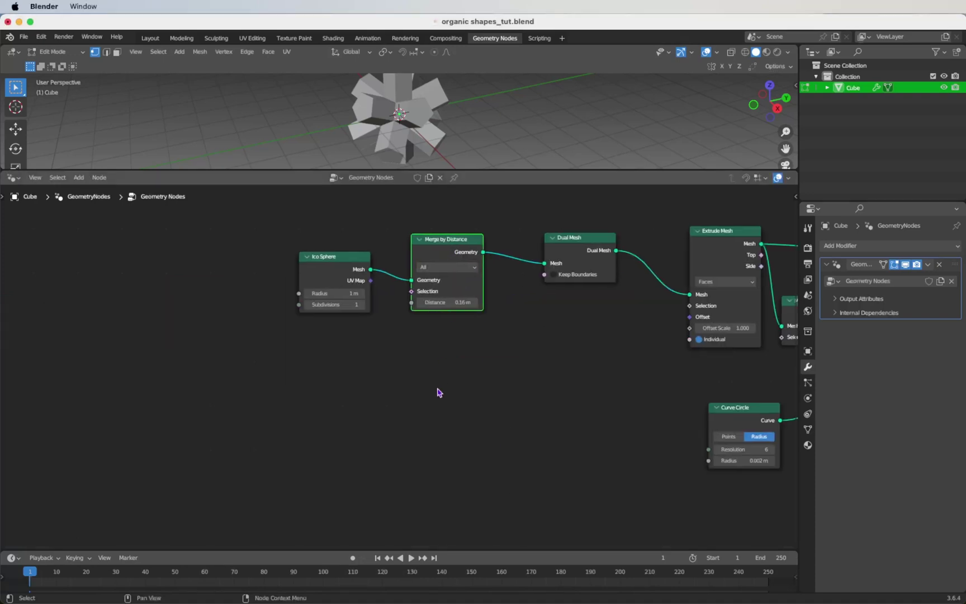
click(401, 400)
scroll(403, 402, left, 1)
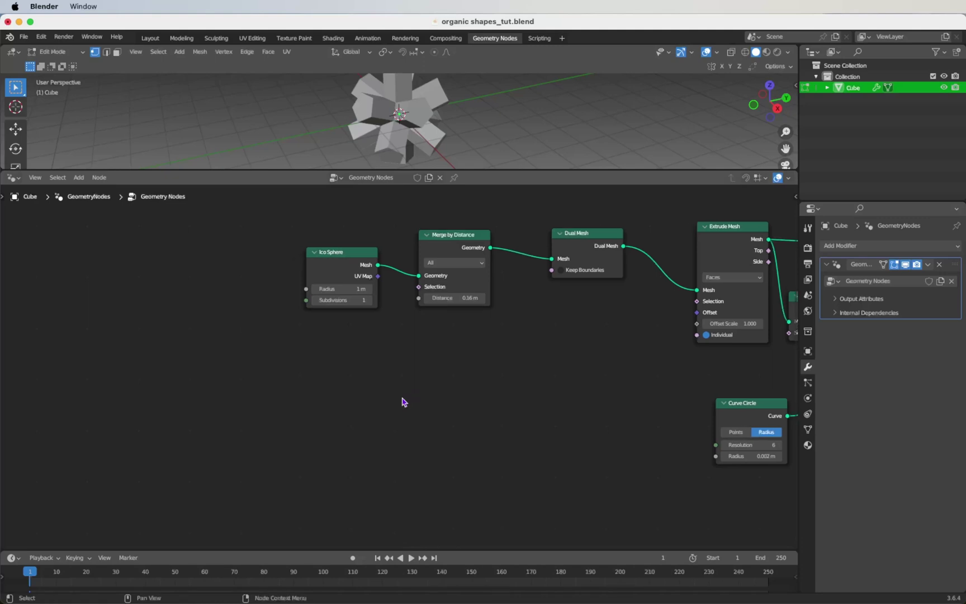
key(shift+a)
click(404, 375)
text(musgar)
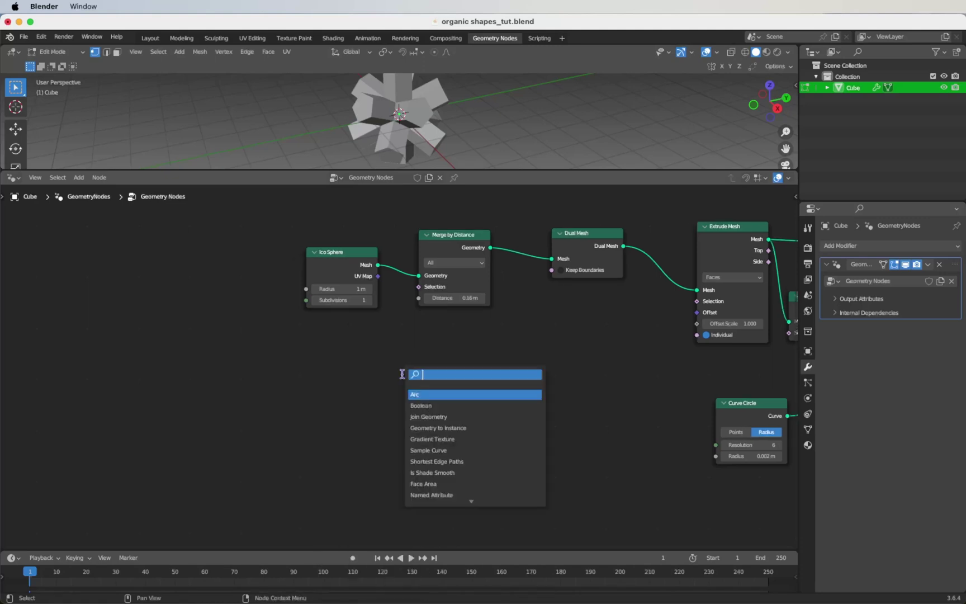
text(ce)
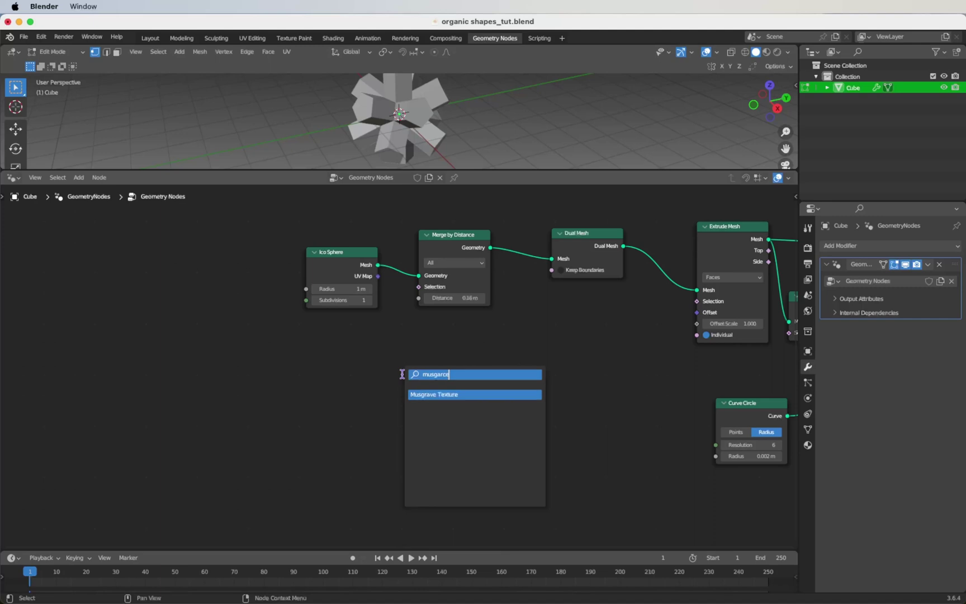
key(BackSpace)
key(BackSpace)
text(d)
key(BackSpace)
key(BackSpace)
key(BackSpace)
key(Return)
click(246, 396)
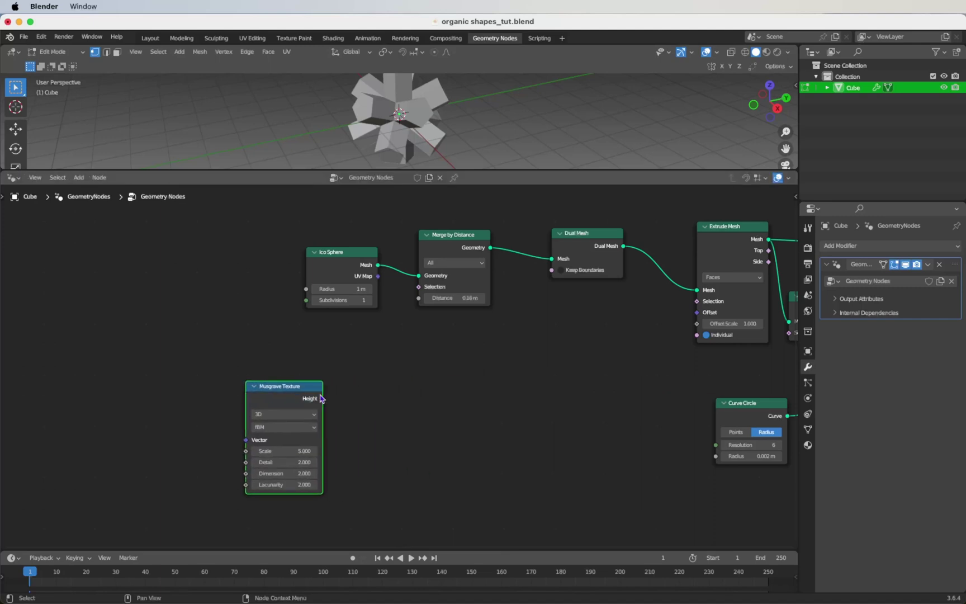
drag(323, 398, 418, 301)
drag(320, 381, 291, 382)
Step: Insert a Color Ramp node into the link between Musgrave Texture and Merge by Distance
click(503, 390)
key(shift+a)
text(c)
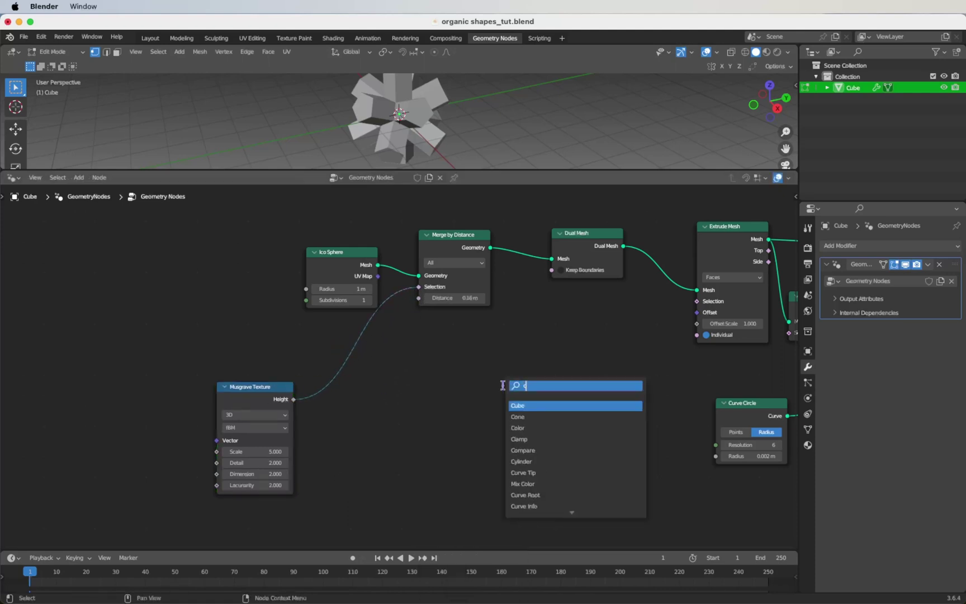
text(olor)
key(Down)
key(Down)
key(Return)
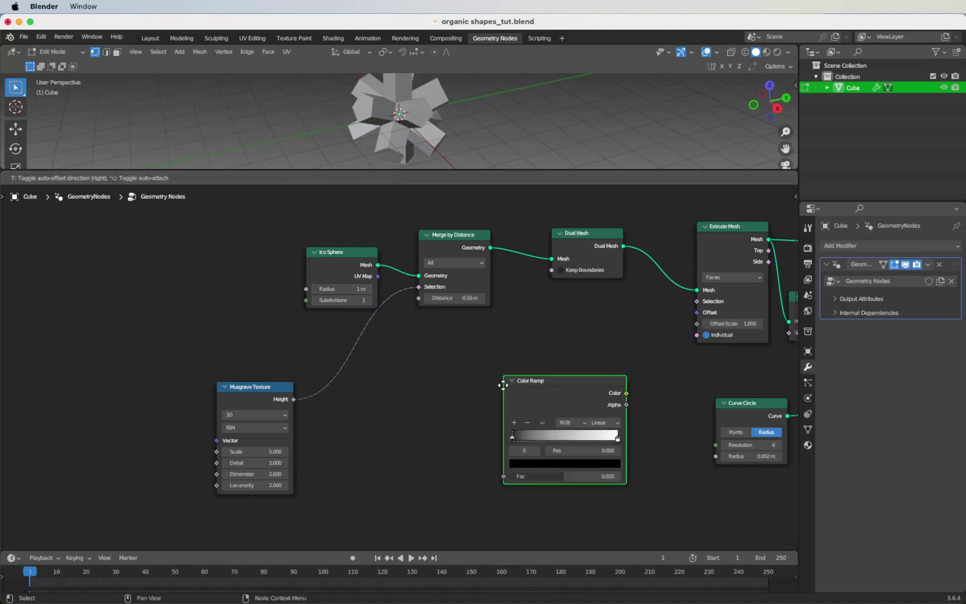
click(345, 361)
Step: Insert a Math node into the link between Color Ramp and Merge by Distance's Selection input
click(537, 399)
key(shift+a)
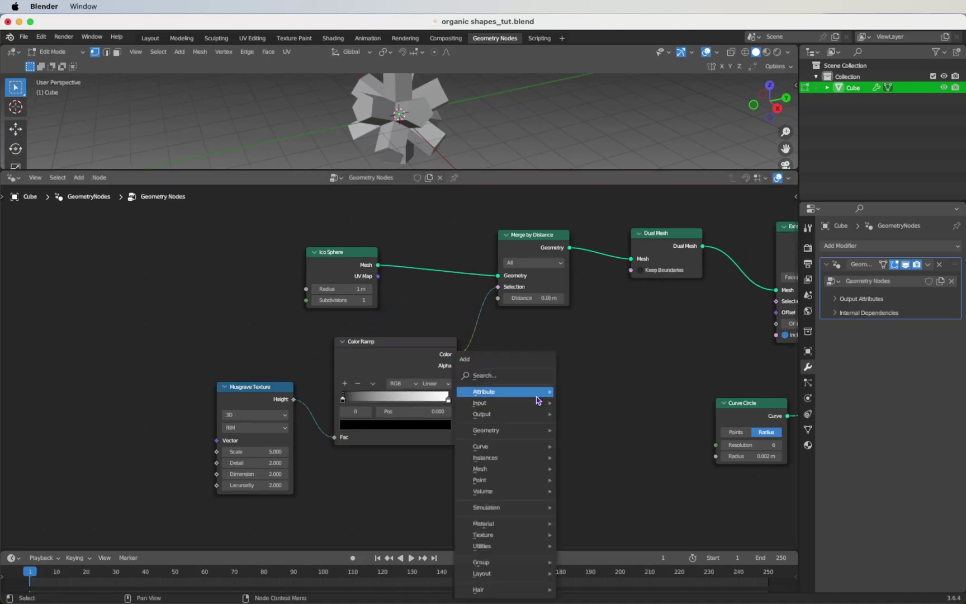
text(add)
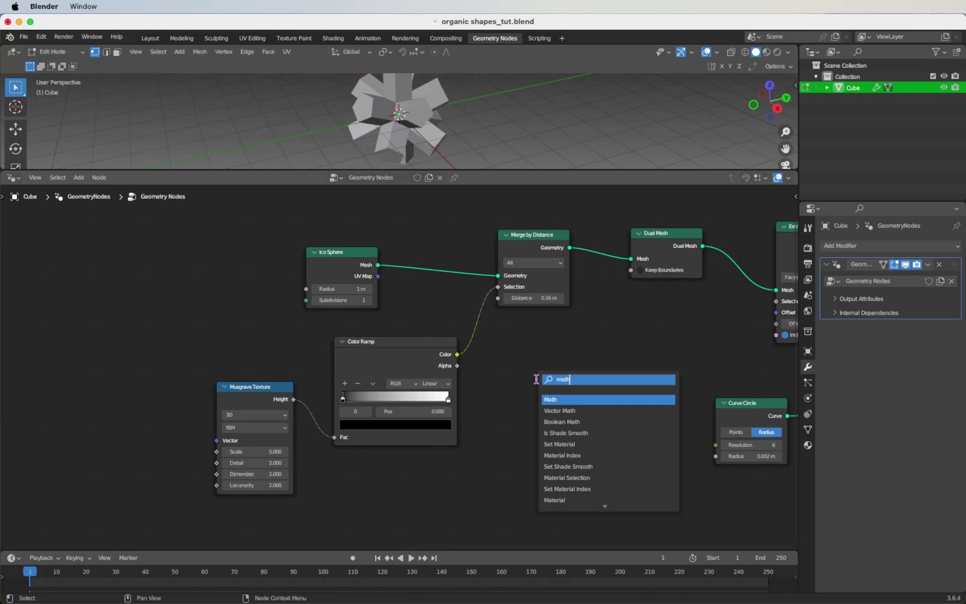
key(Return)
drag(458, 329, 499, 329)
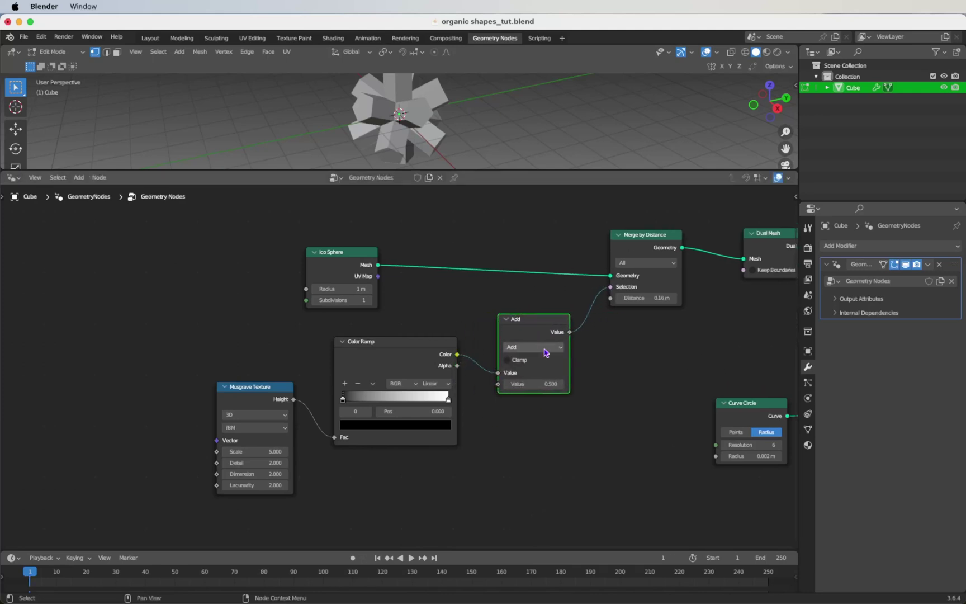
Step: Set the Math node's operation to Greater Than with a threshold of 0.6
click(543, 347)
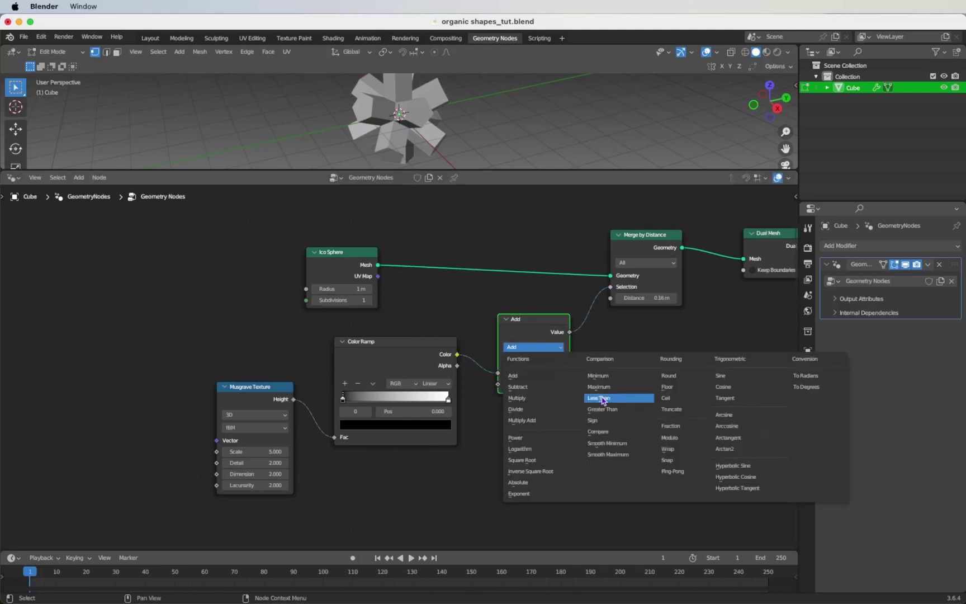
click(610, 410)
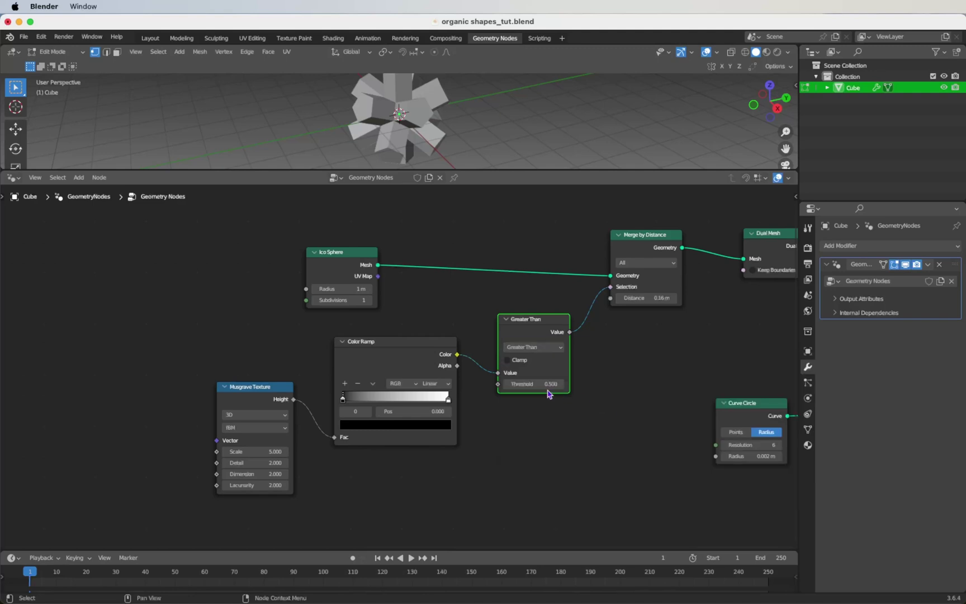
click(532, 384)
text(0.6)
key(Return)
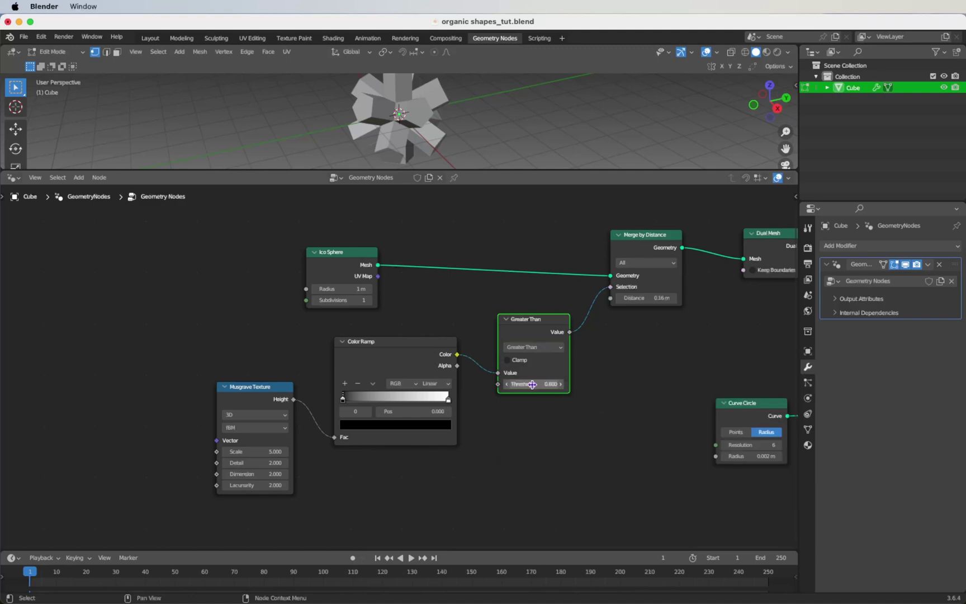
Step: Move the Curve Circle node below Mesh to Curve, closer to Curve to Mesh, to clear space before Extrude Mesh
key(Home)
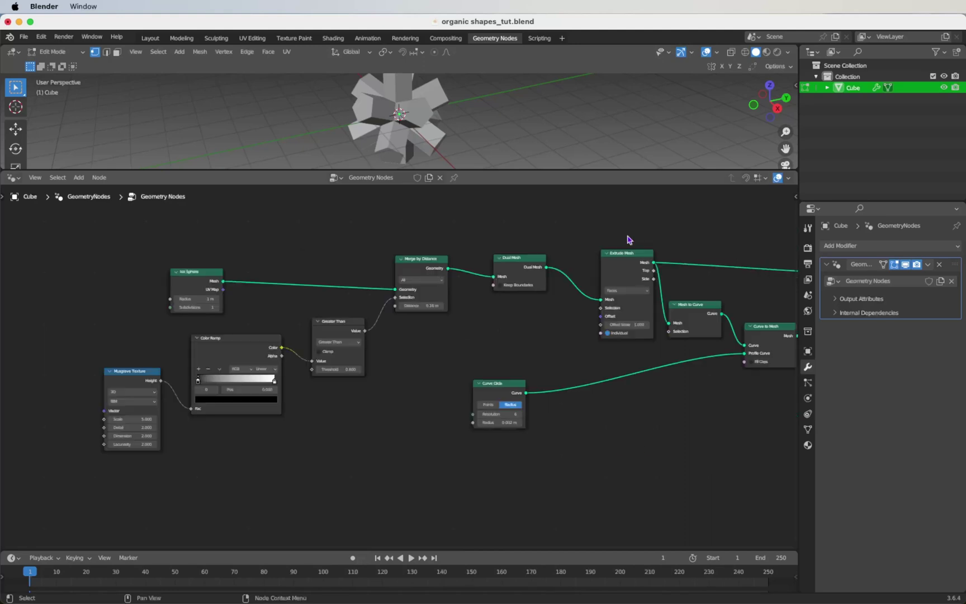
click(627, 256)
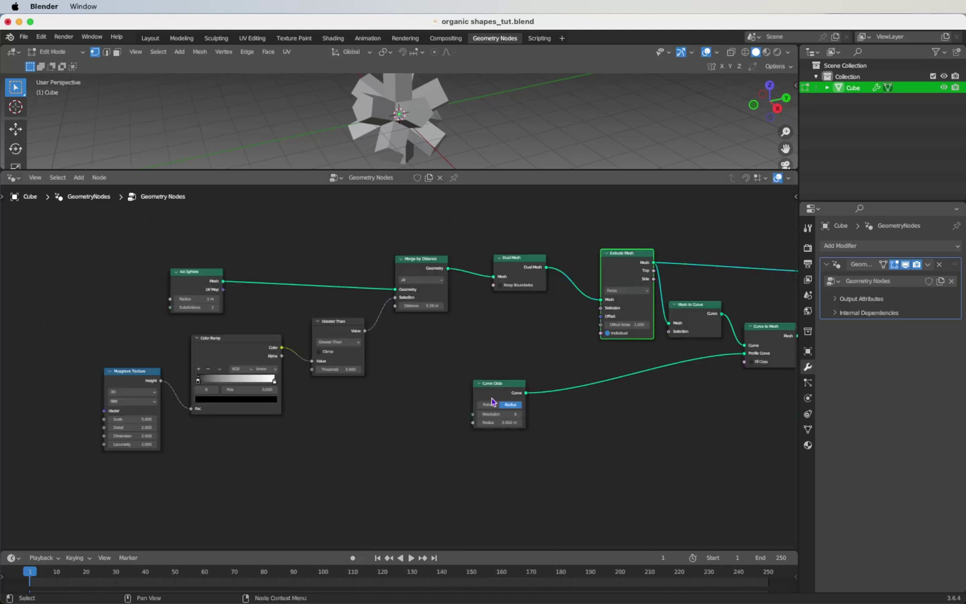
drag(497, 382, 667, 371)
click(639, 255)
click(470, 442)
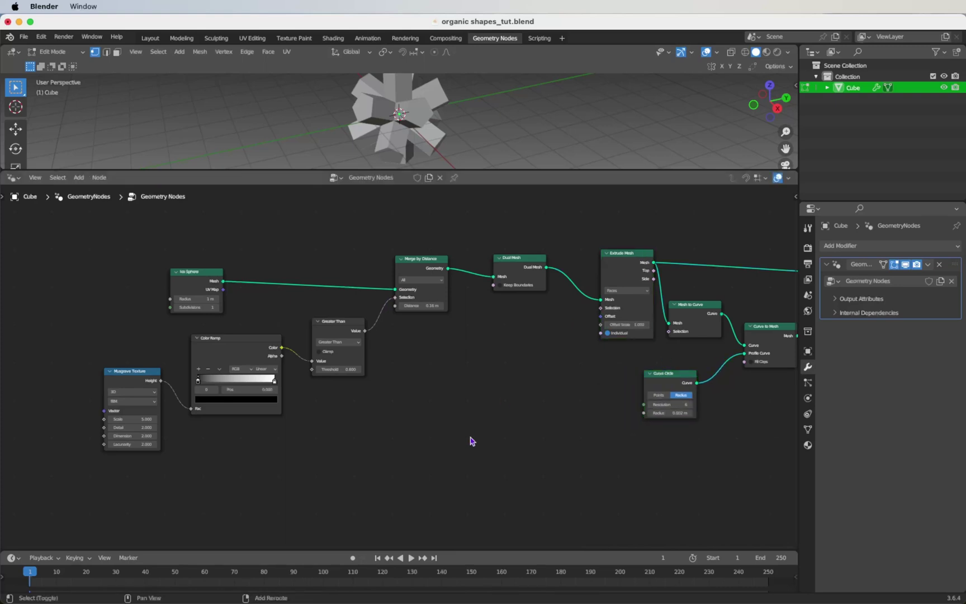
Step: Add a Noise Texture node below Dual Mesh and connect its Fac output to Extrude Mesh's Offset Scale input
key(shift+a)
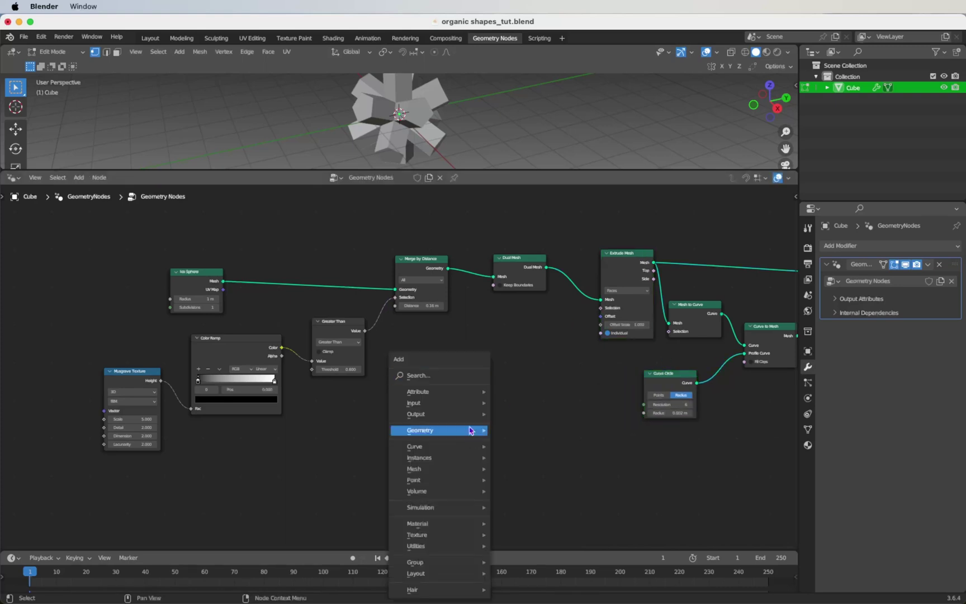
click(458, 380)
text(noise)
key(Return)
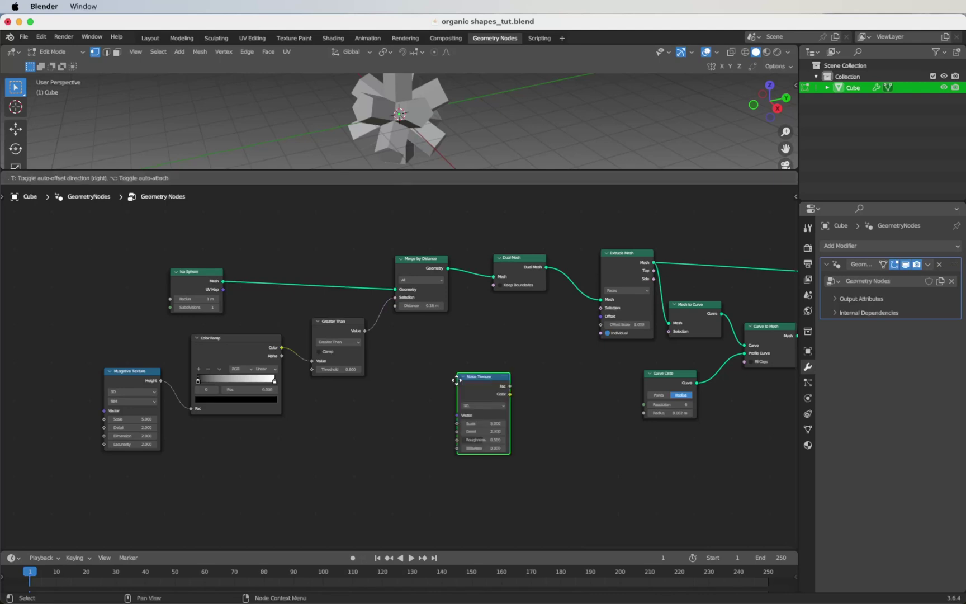
click(446, 379)
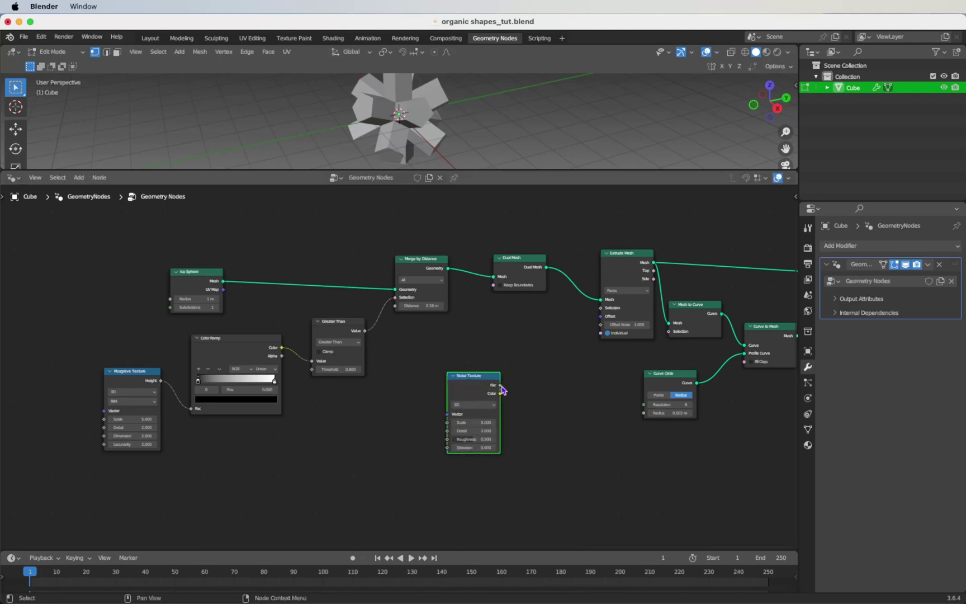
drag(499, 386, 605, 329)
key(shift+a)
text(A)
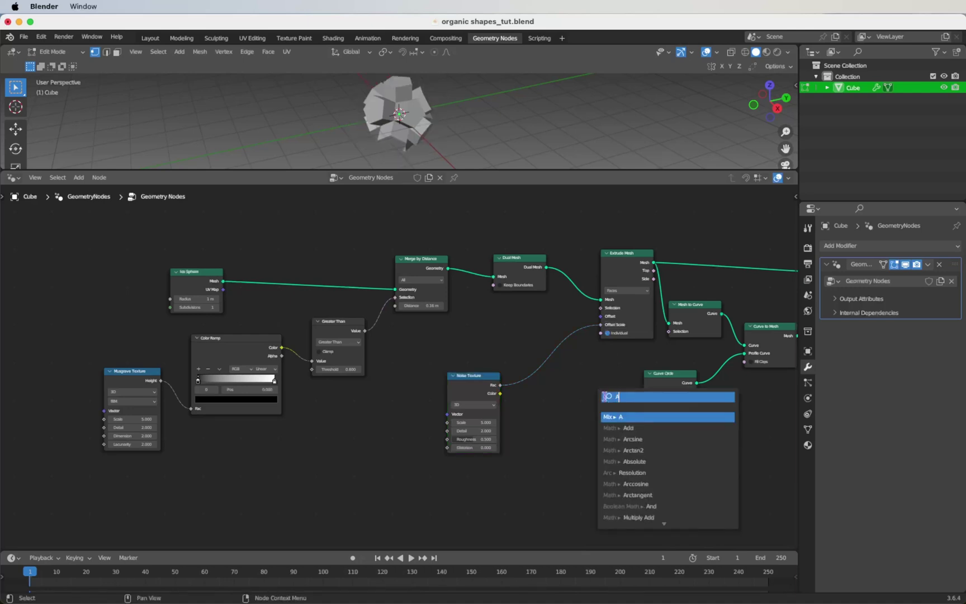
key(Escape)
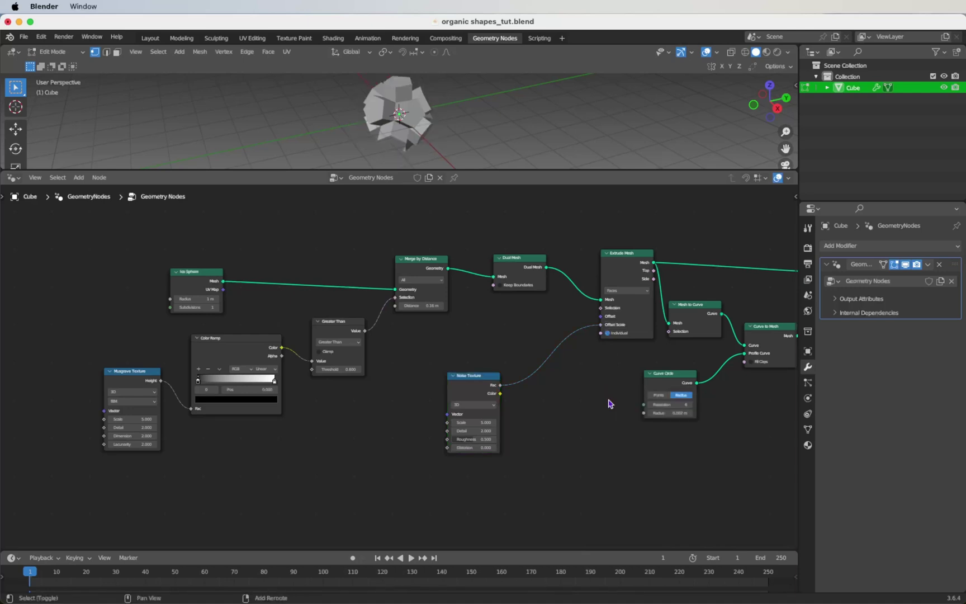
Step: Insert a Color Ramp node into the link between Noise Texture and Extrude Mesh's Offset Scale
key(shift+a)
click(588, 376)
text(co)
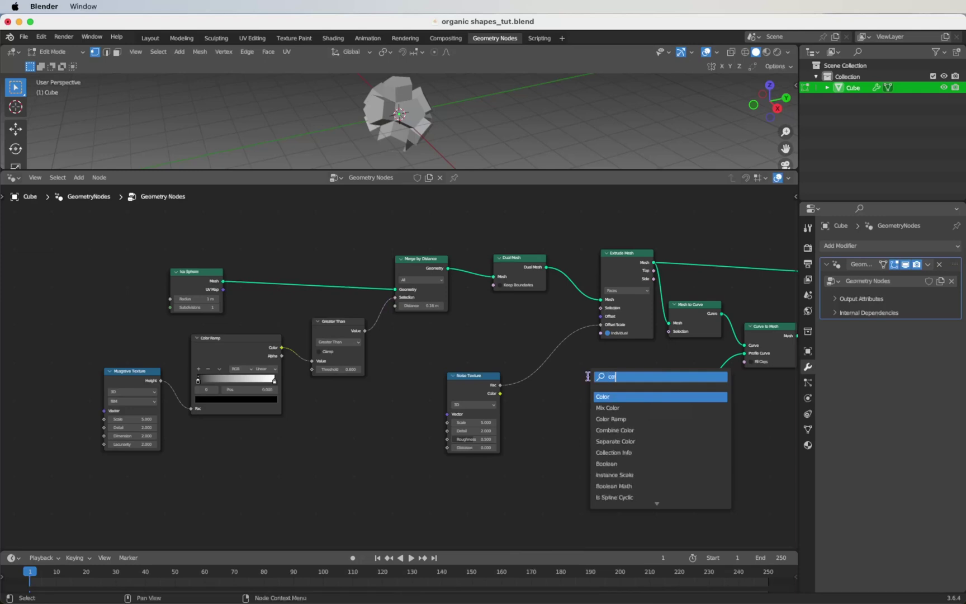
key(Down)
key(Down)
key(Return)
click(523, 356)
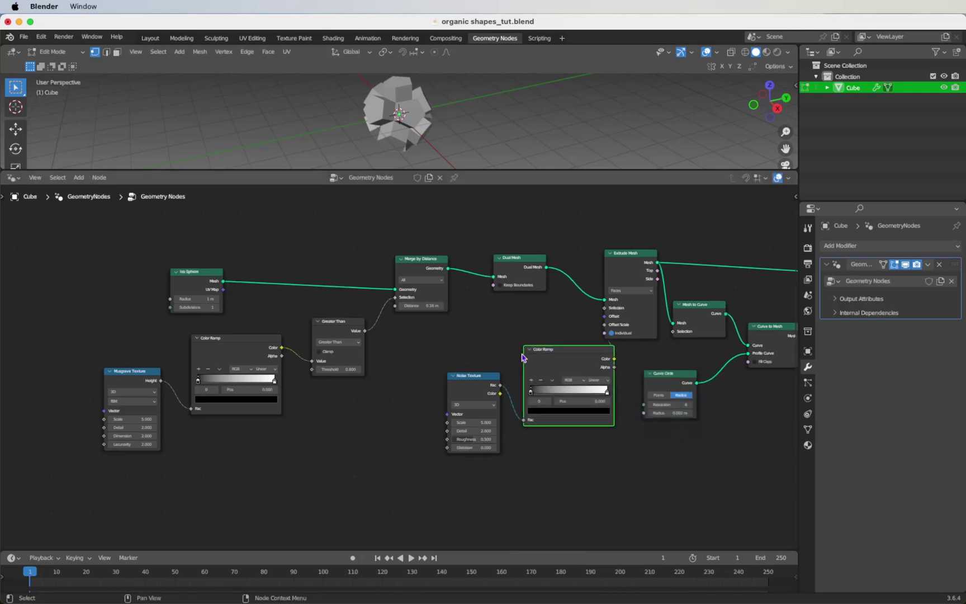
Step: On the Musgrave branch's Color Ramp, move the black stop to 0.050 and the white stop to just before the ramp's middle
scroll(528, 445, left, 3)
scroll(263, 408, left, 5)
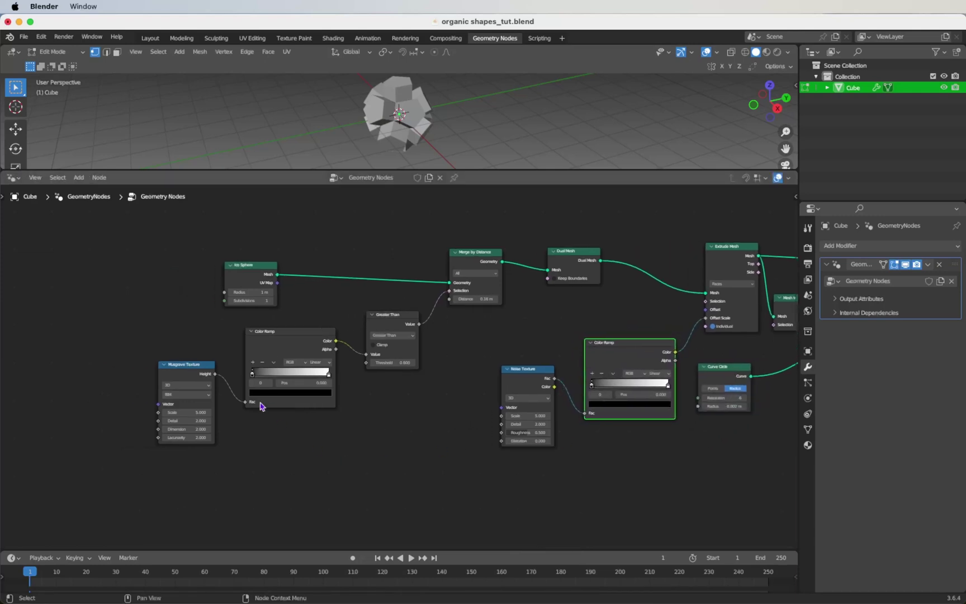
scroll(260, 406, up, 2)
scroll(261, 407, left, 4)
scroll(263, 405, left, 2)
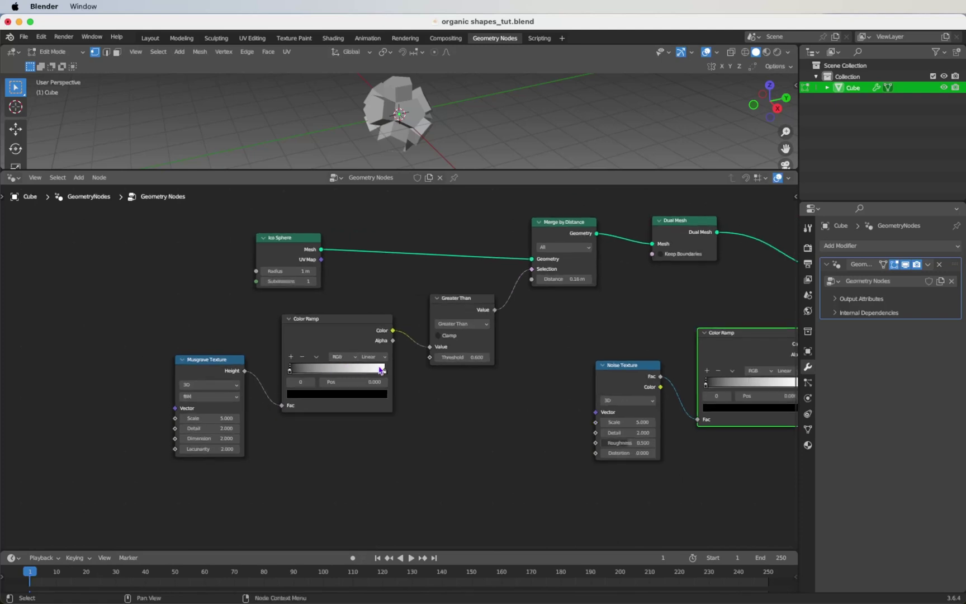
drag(385, 375, 300, 372)
scroll(445, 390, right, 6)
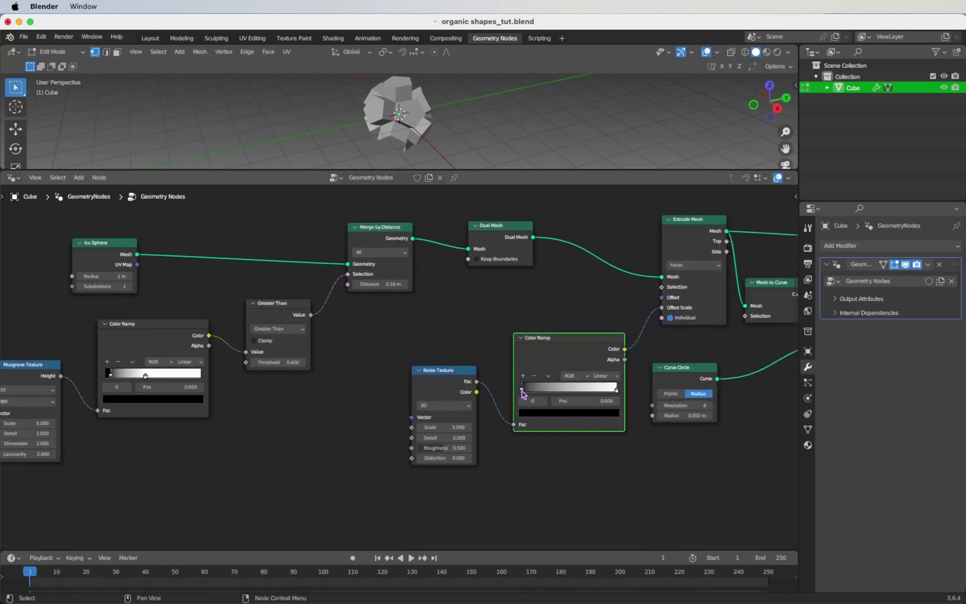
Step: Move the black stop of the Noise Texture's Color Ramp to about 0.382
drag(523, 394, 557, 391)
scroll(346, 414, left, 6)
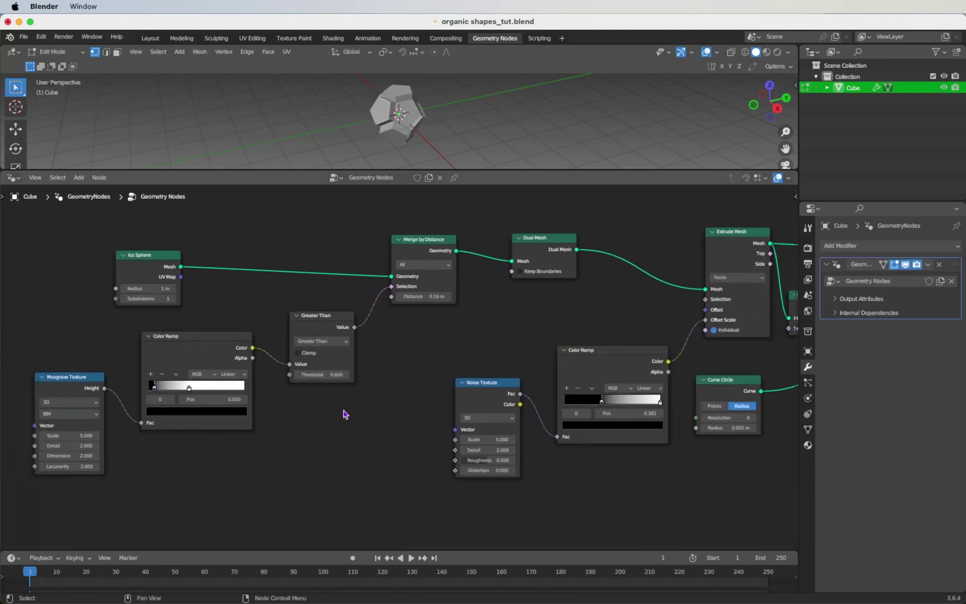
Step: Set the Ico Sphere node's Radius to 0.5 m and its Subdivisions to 5
scroll(346, 414, up, 2)
scroll(345, 391, left, 4)
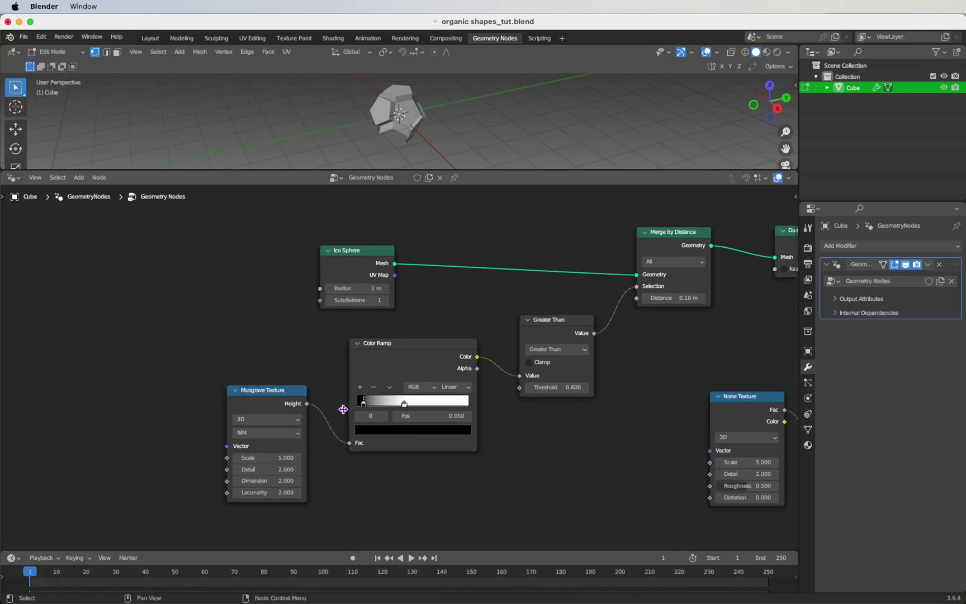
click(358, 281)
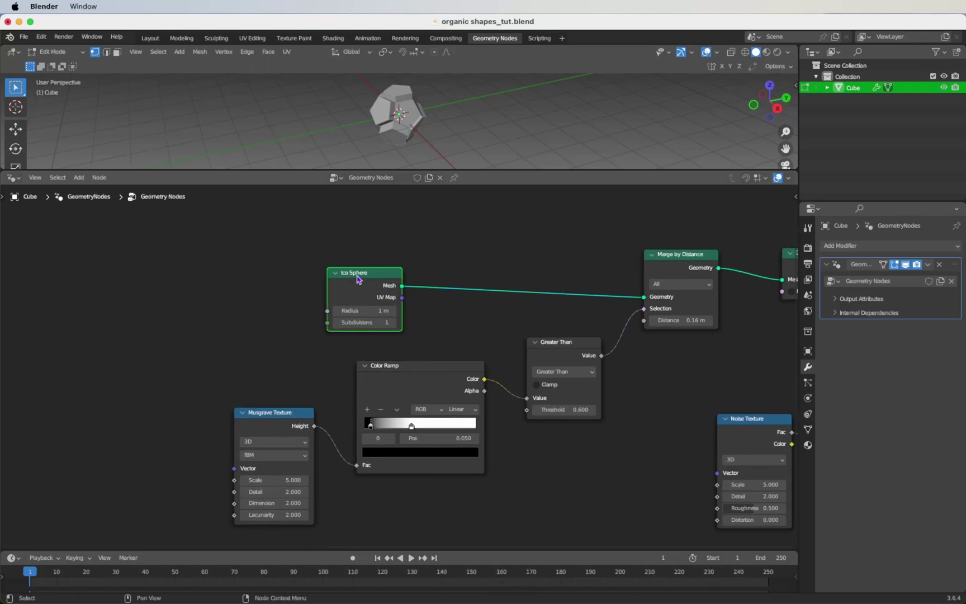
click(376, 308)
key(BackSpace)
key(Return)
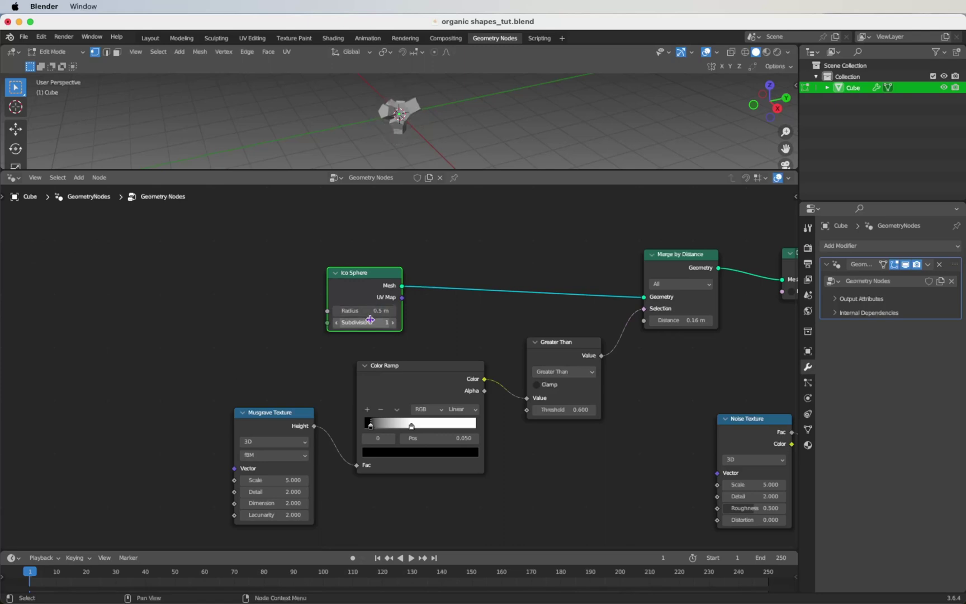
click(370, 320)
text(5)
key(Return)
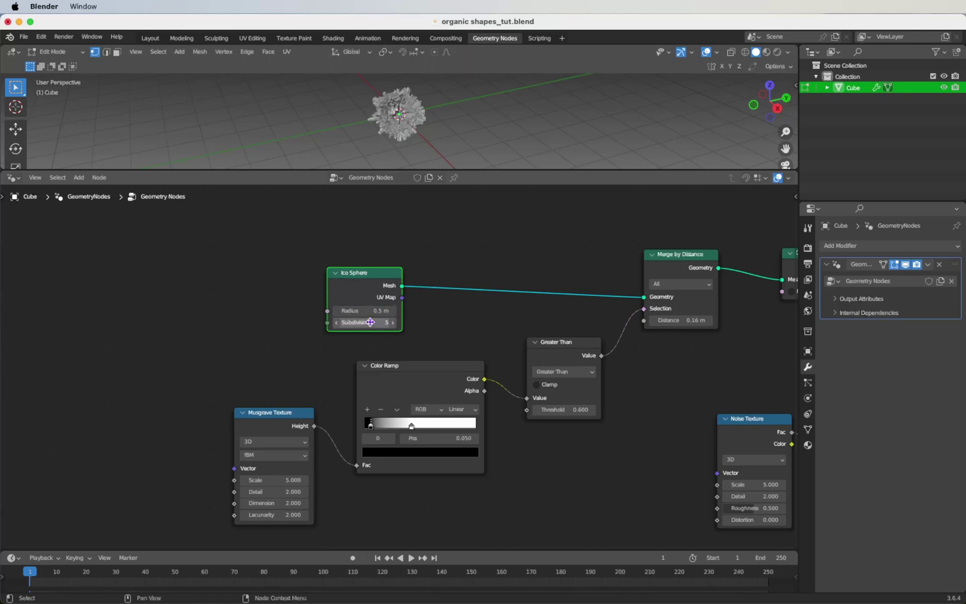
Step: Try Ico Sphere radii of 0.35 m and 0.54 m, and return the Radius to 0.5 m
scroll(390, 137, up, 6)
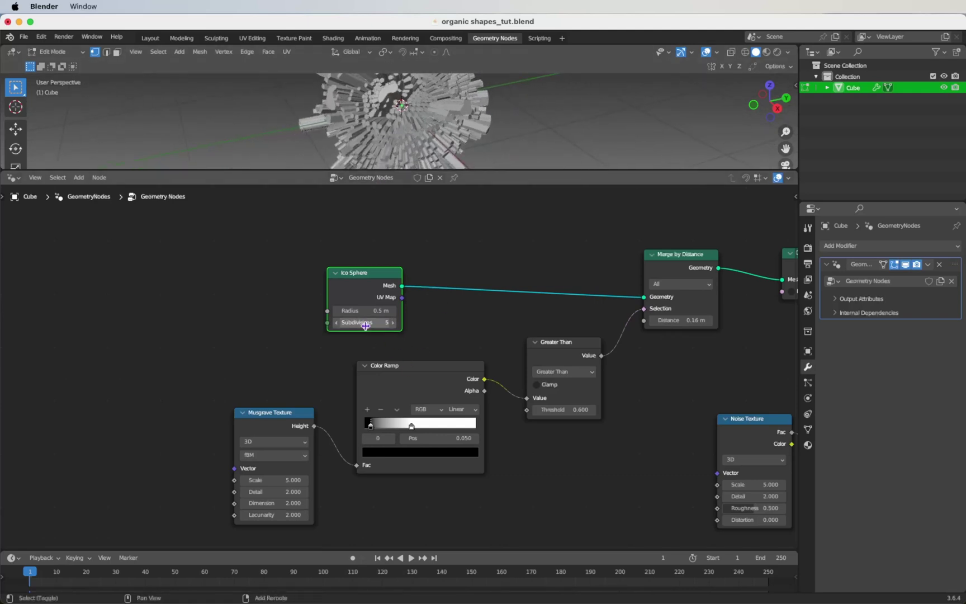
shift+drag(362, 311, 315, 310)
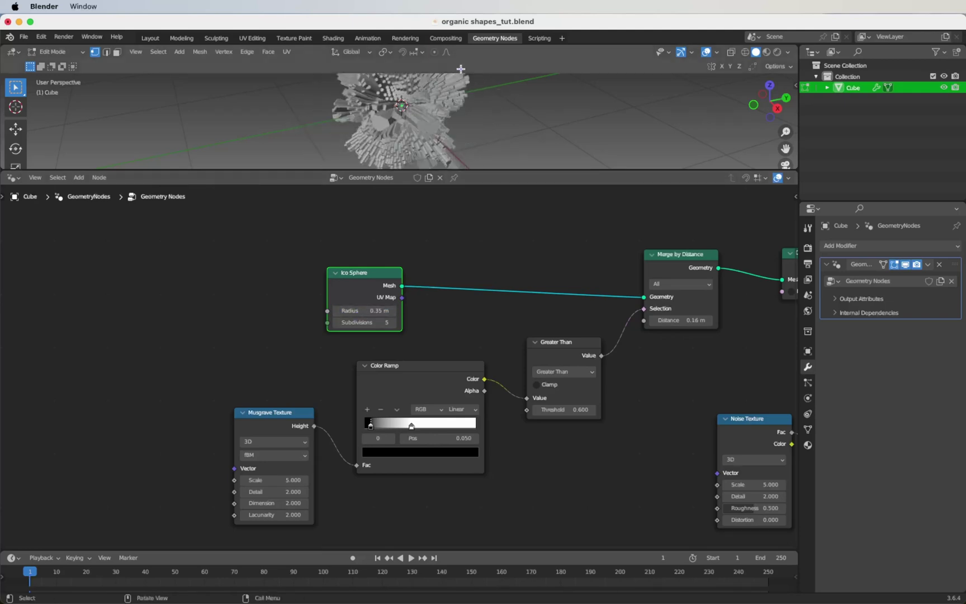
shift+scroll(467, 138, up, 3)
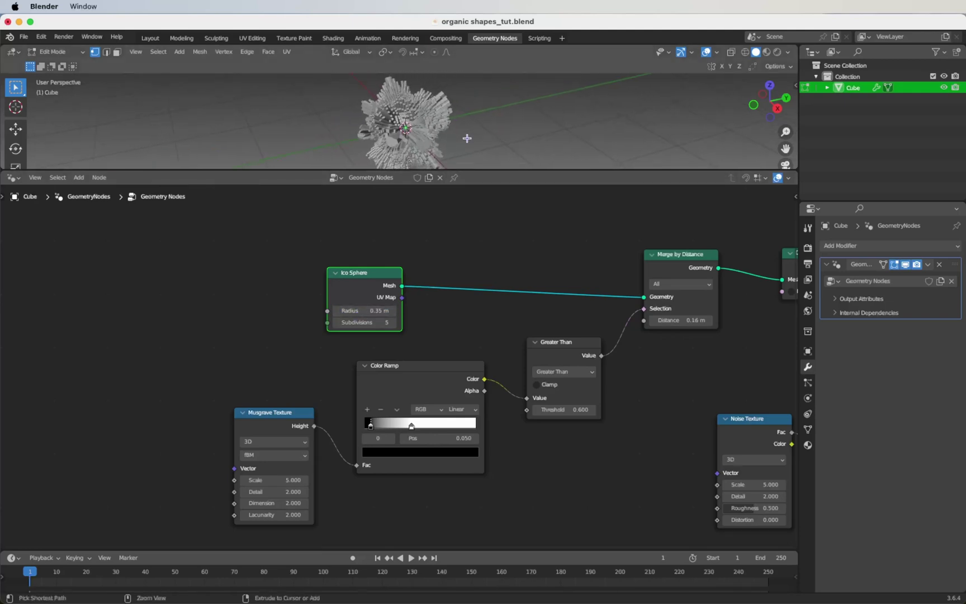
drag(364, 310, 386, 310)
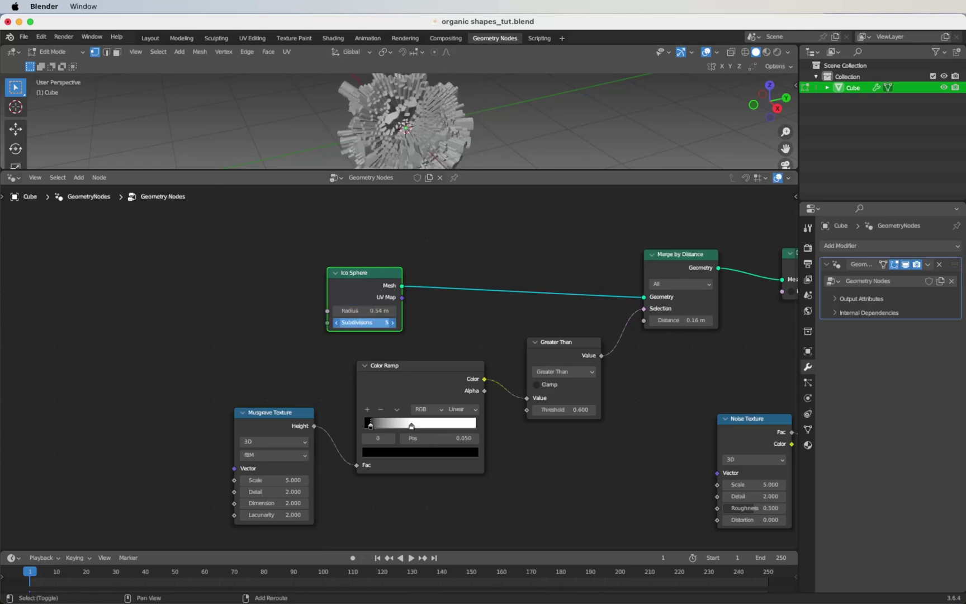
click(368, 309)
text(0.5)
key(Return)
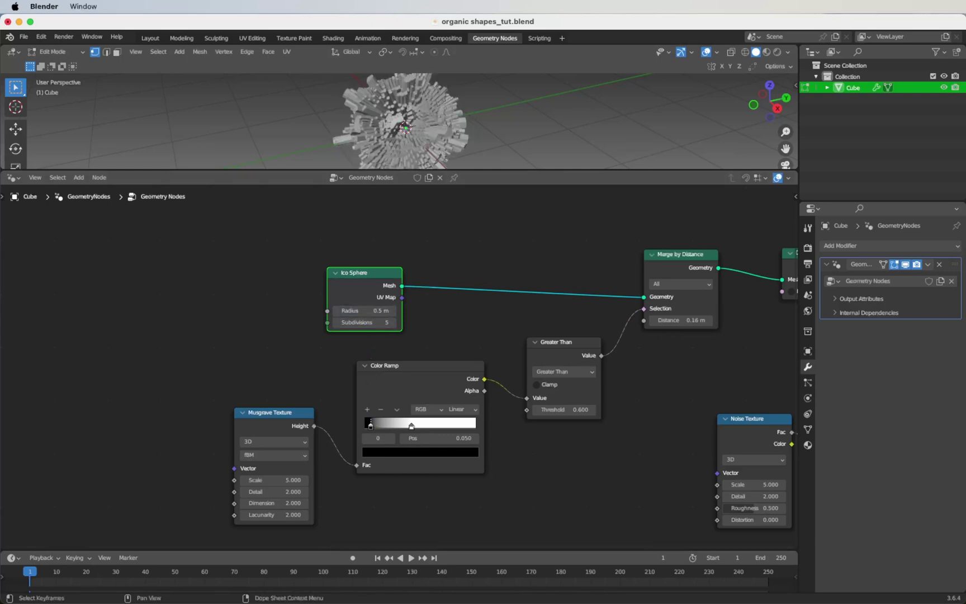
Step: Switch the Musgrave Texture node to 4D and set its W value to 9.7
scroll(546, 323, down, 5)
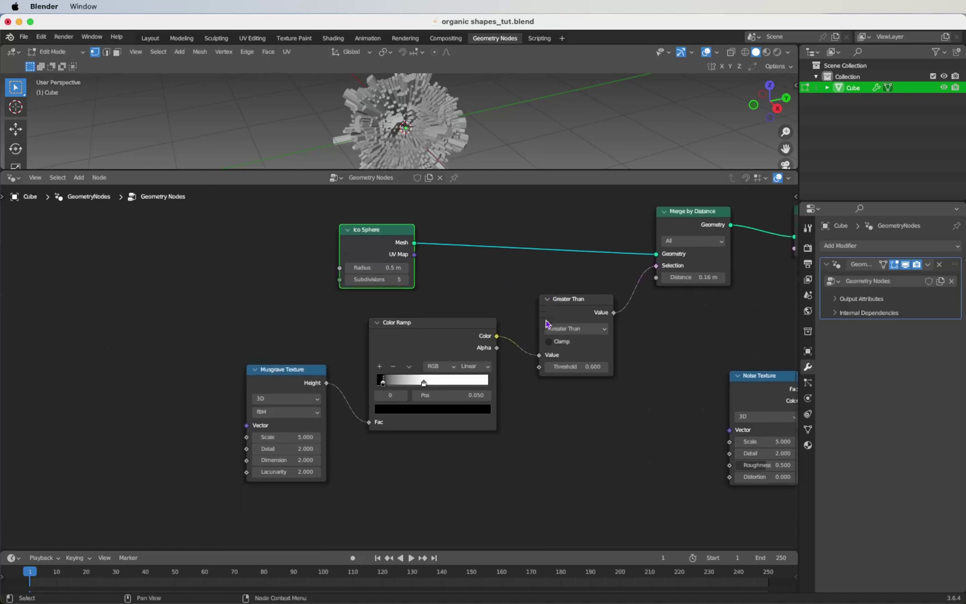
drag(302, 361, 303, 373)
click(287, 399)
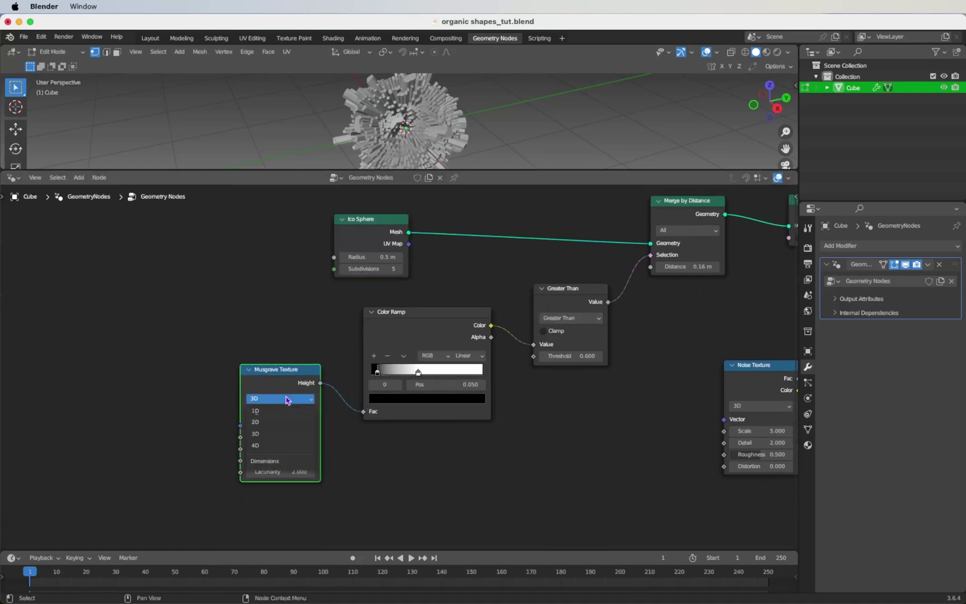
click(285, 445)
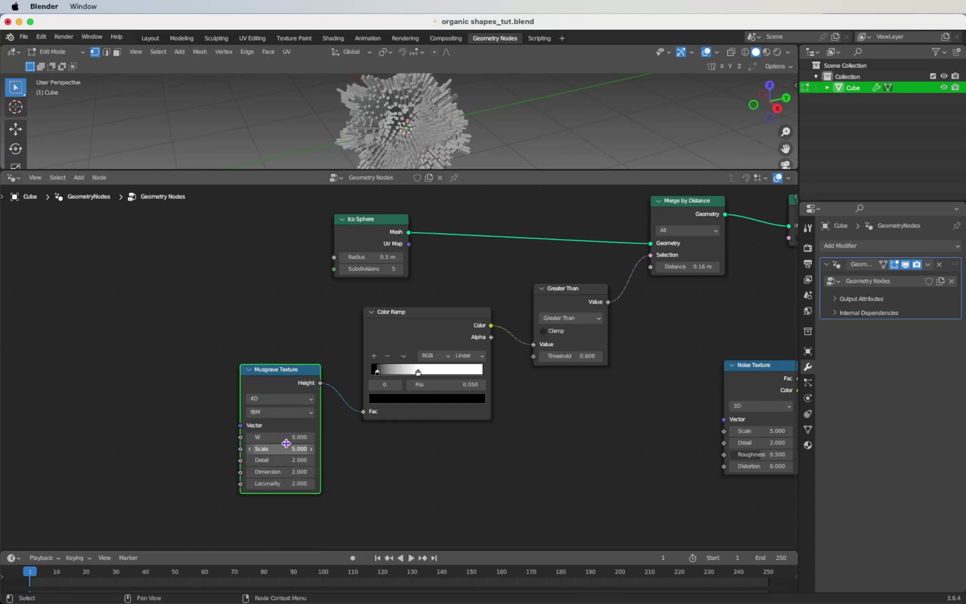
click(278, 437)
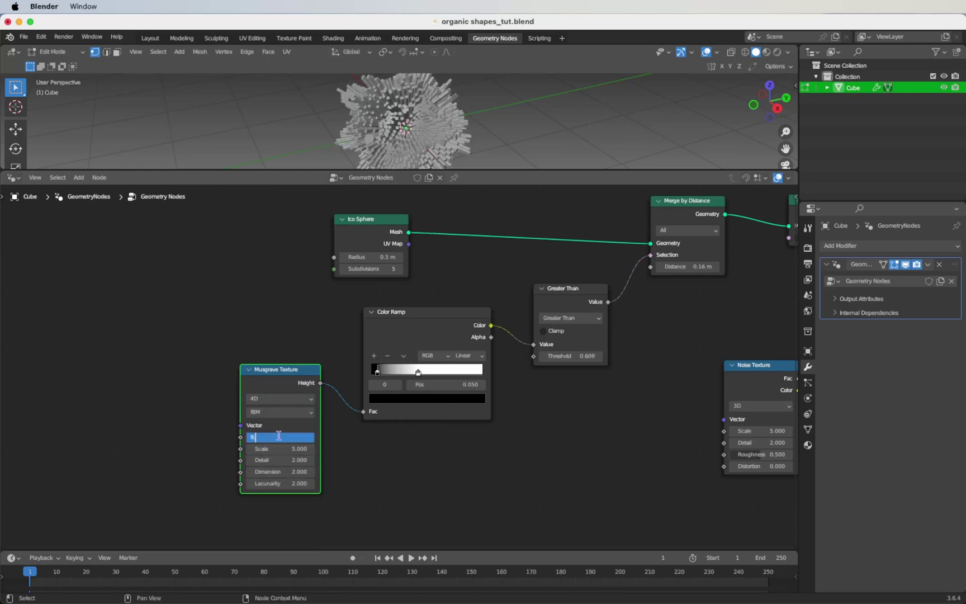
key(Return)
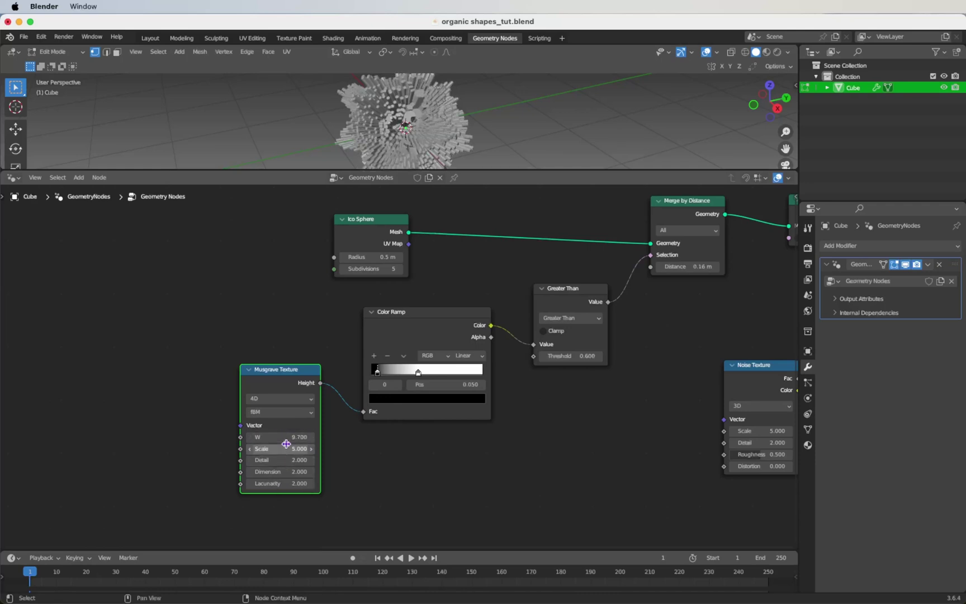
Step: Set the Musgrave Texture's Scale to 0.4, Dimension to 0 and Lacunarity to 0.8
click(287, 448)
text(.4)
key(Return)
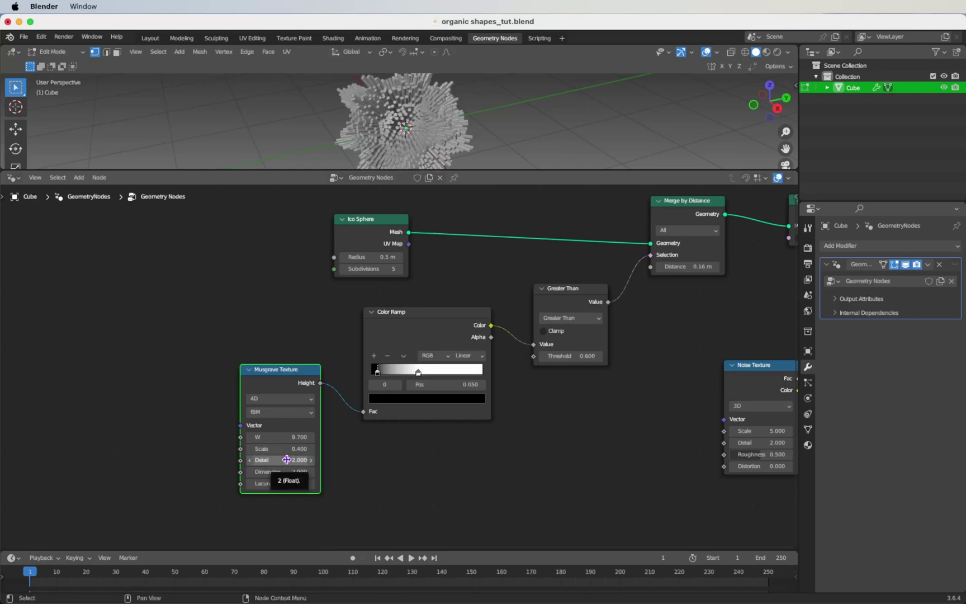
click(288, 471)
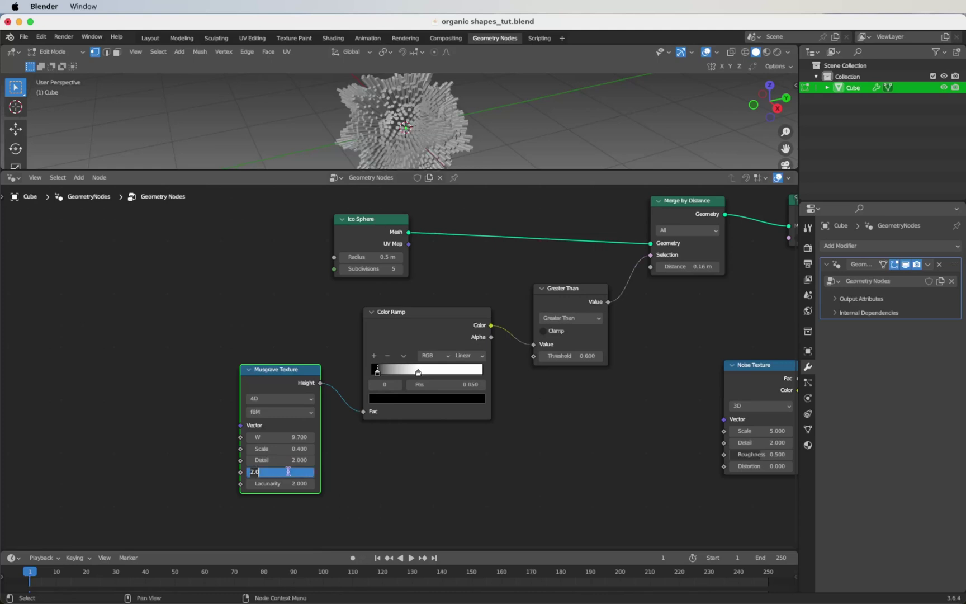
key(Return)
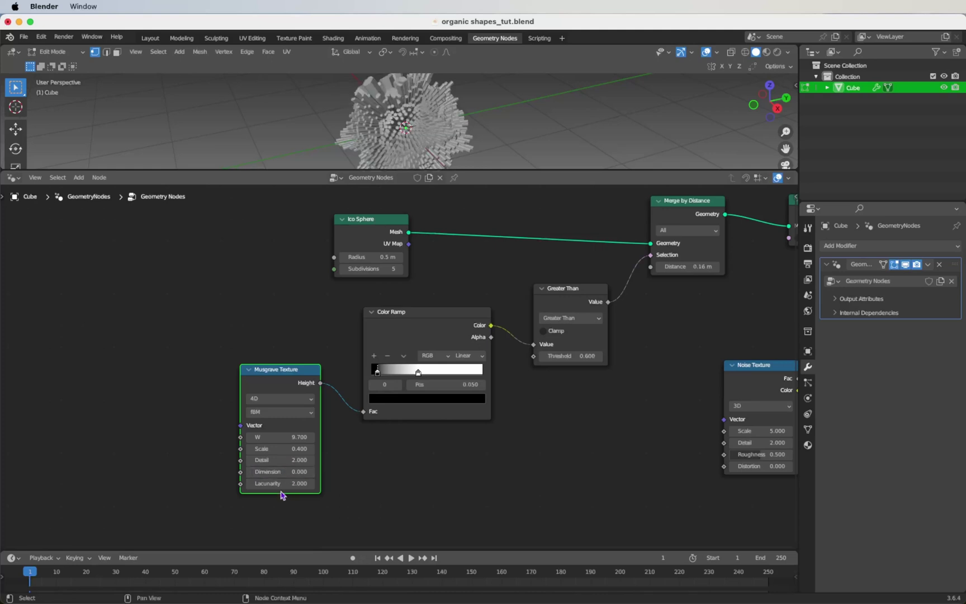
click(279, 482)
text(.8)
key(Return)
Step: Set the Noise Texture's Scale to 2 and Detail to 0, and leave its Distortion at 0
ctrl+scroll(435, 463, right, 8)
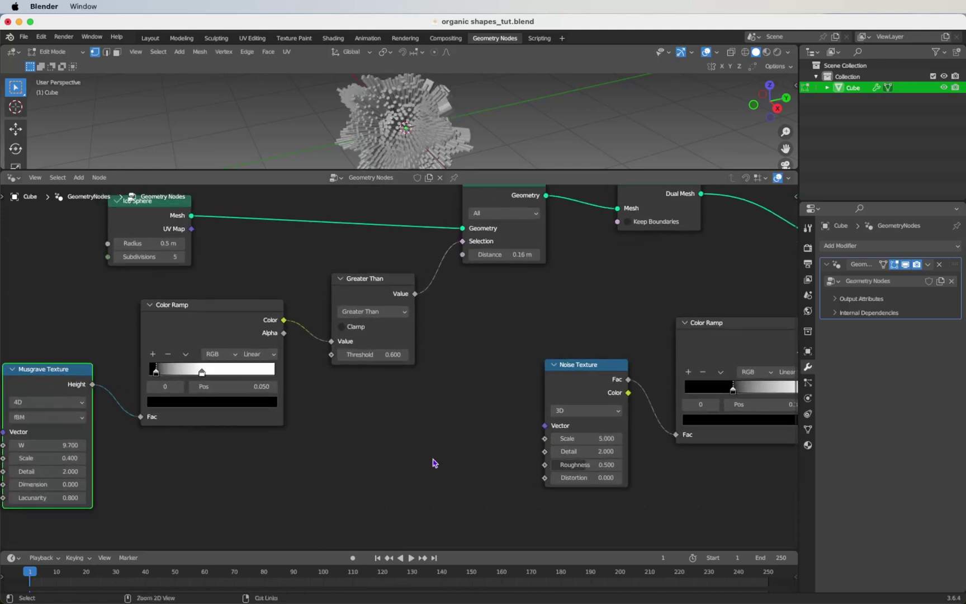
ctrl+scroll(434, 463, right, 2)
click(593, 439)
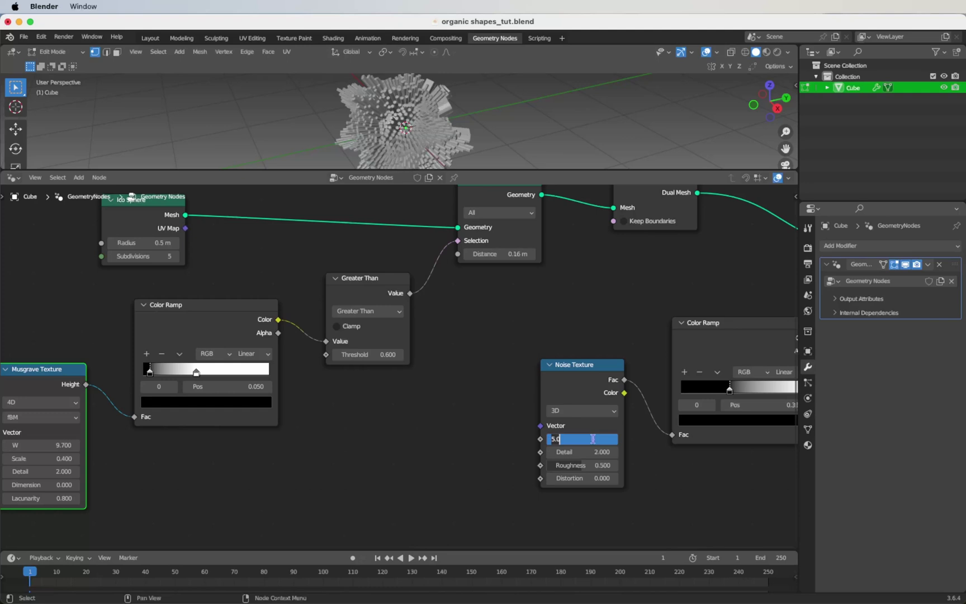
text(2)
key(Return)
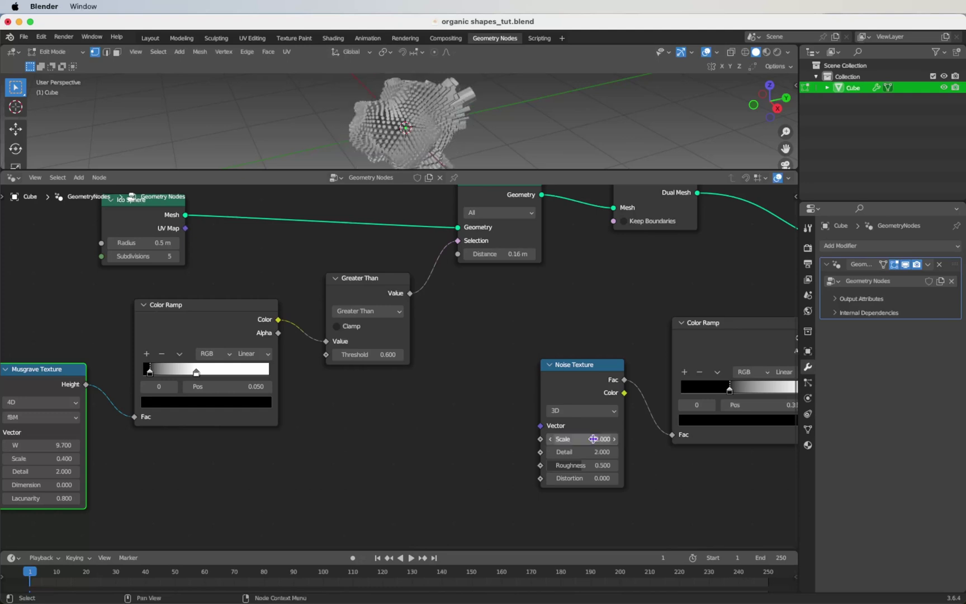
click(584, 452)
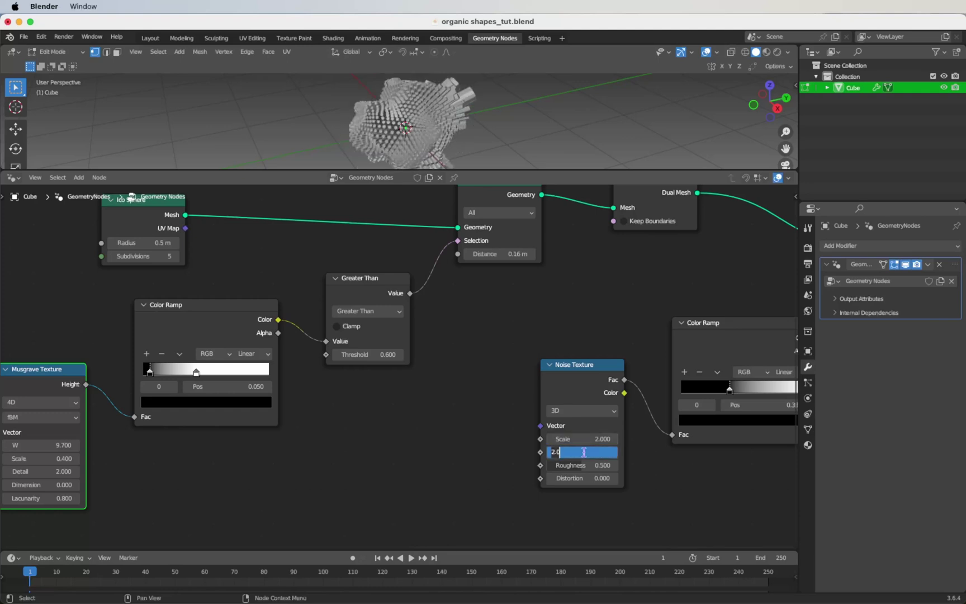
text(0)
key(Return)
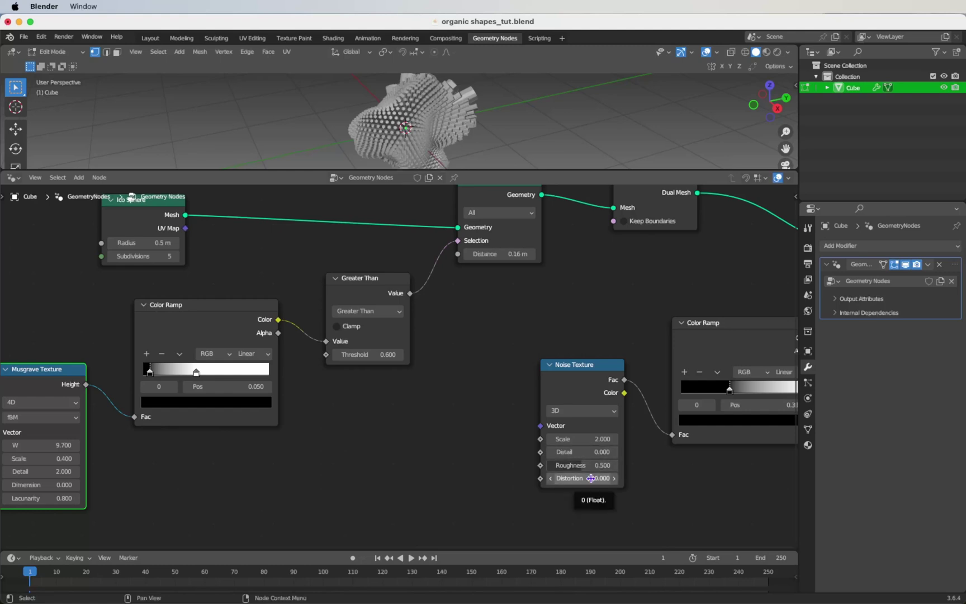
mouse_move(591, 478)
mouse_down()
mouse_move(536, 478)
mouse_move(603, 478)
mouse_move(589, 478)
mouse_up()
click(588, 478)
text(0.0)
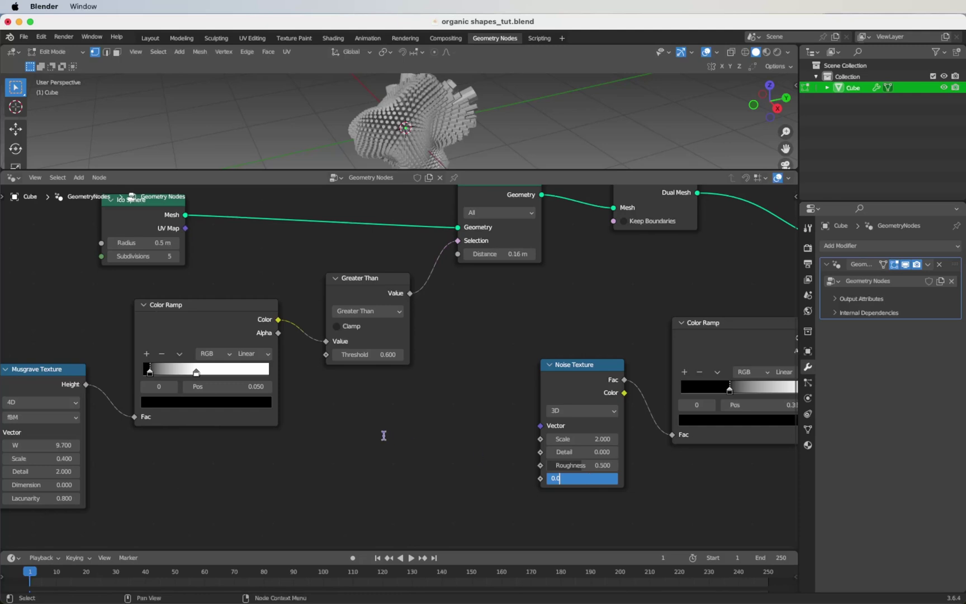
key(Return)
Step: Save the file and review the complete node tree in a maximized node editor before restoring the normal layout
key(super+s)
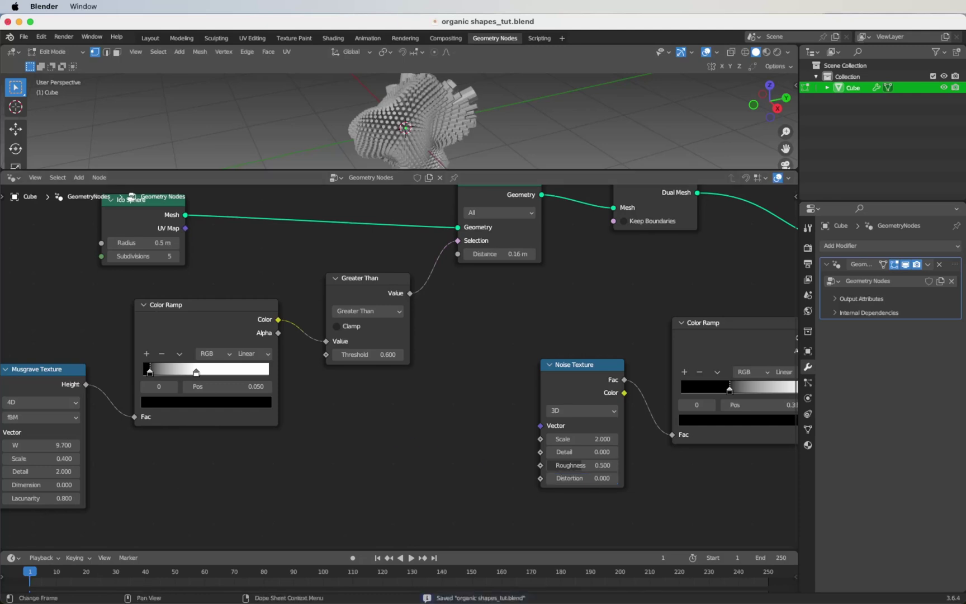
key(ctrl+space)
key(Home)
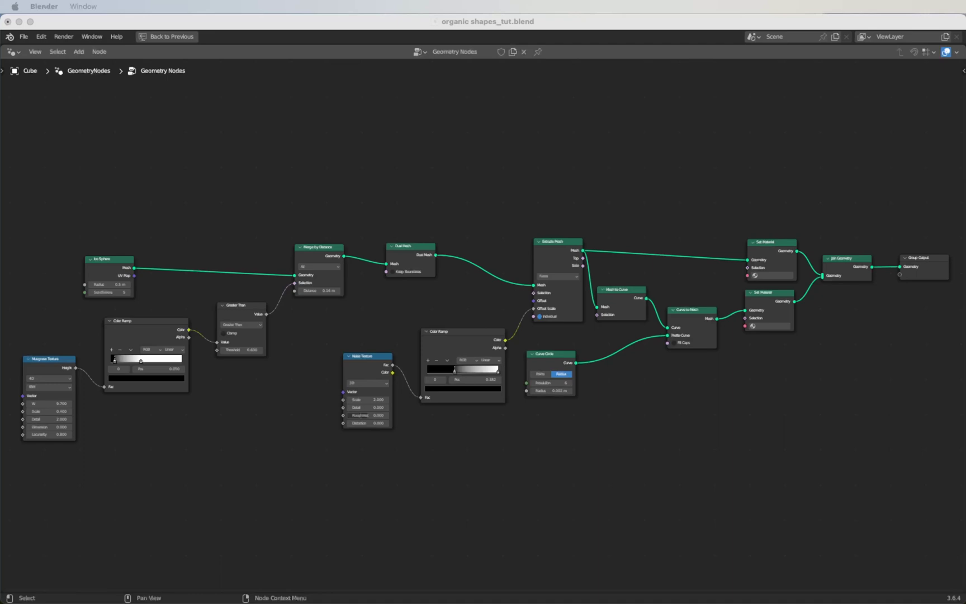
click(152, 37)
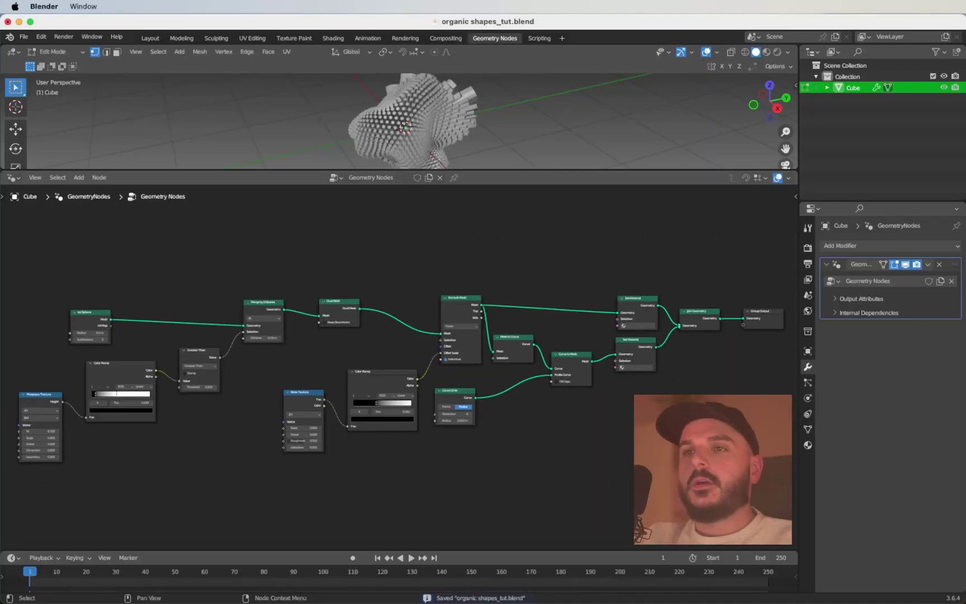
Step: Switch to the Layout workspace and split the 3D viewport vertically, hiding the tools in the new larger viewport
click(150, 39)
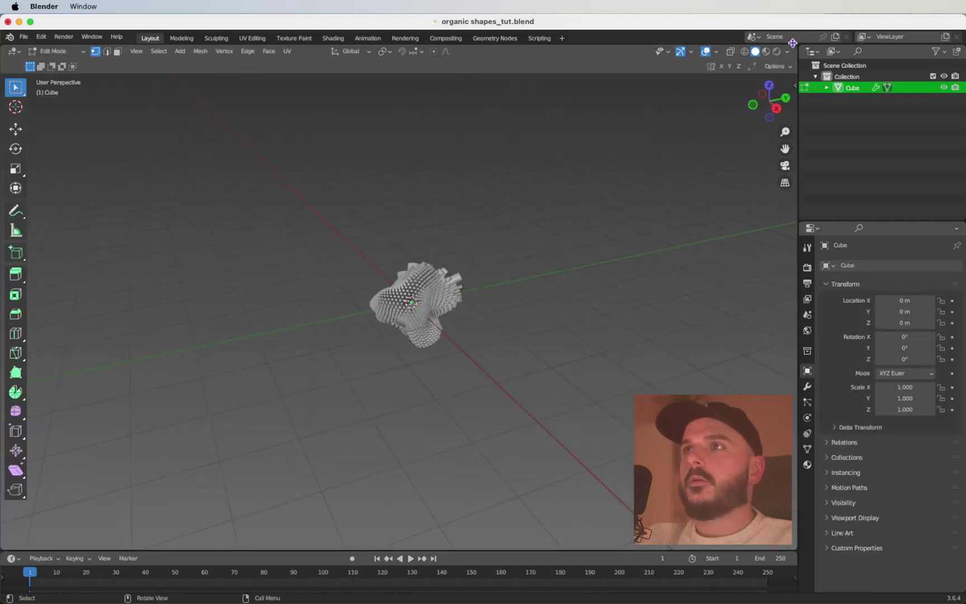
drag(795, 46, 256, 217)
key(t)
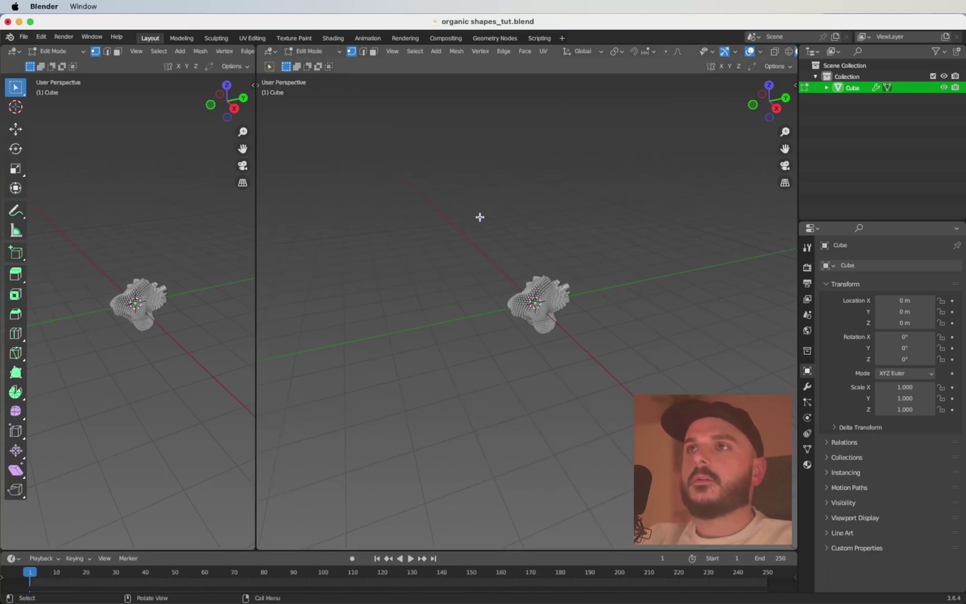
Step: Return to Object Mode and add a camera at the origin, aligned to the front view
click(753, 106)
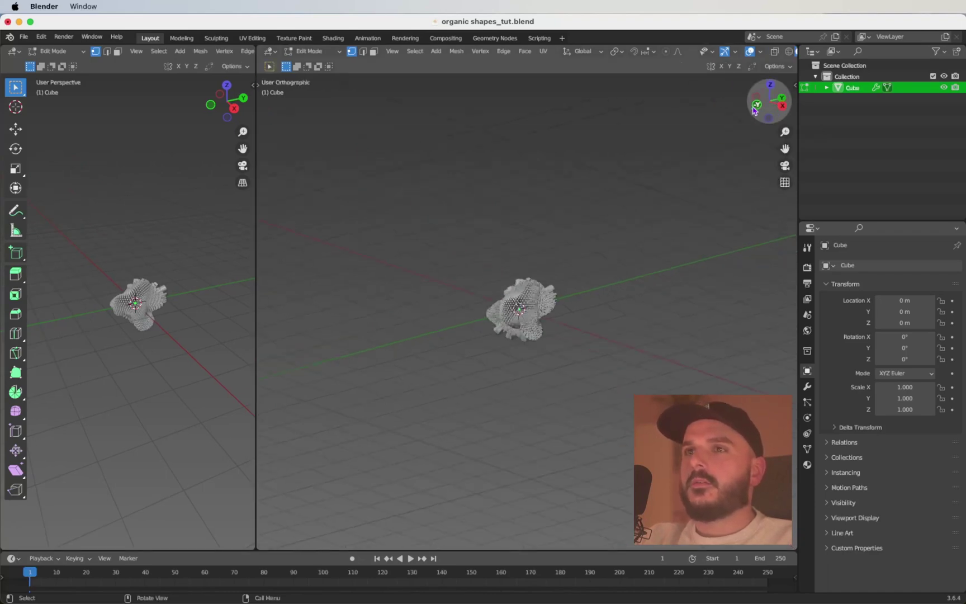
key(shift+a)
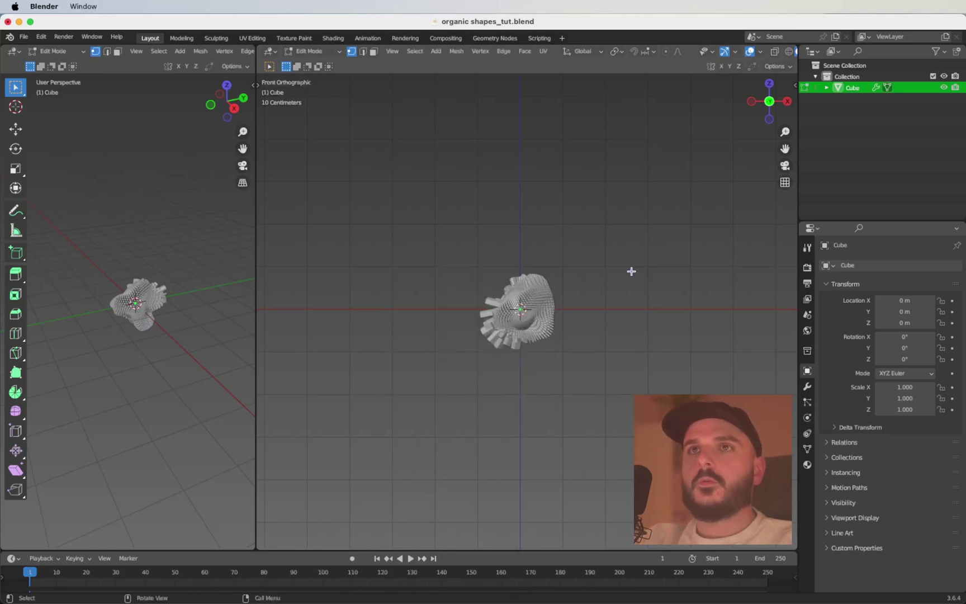
key(Tab)
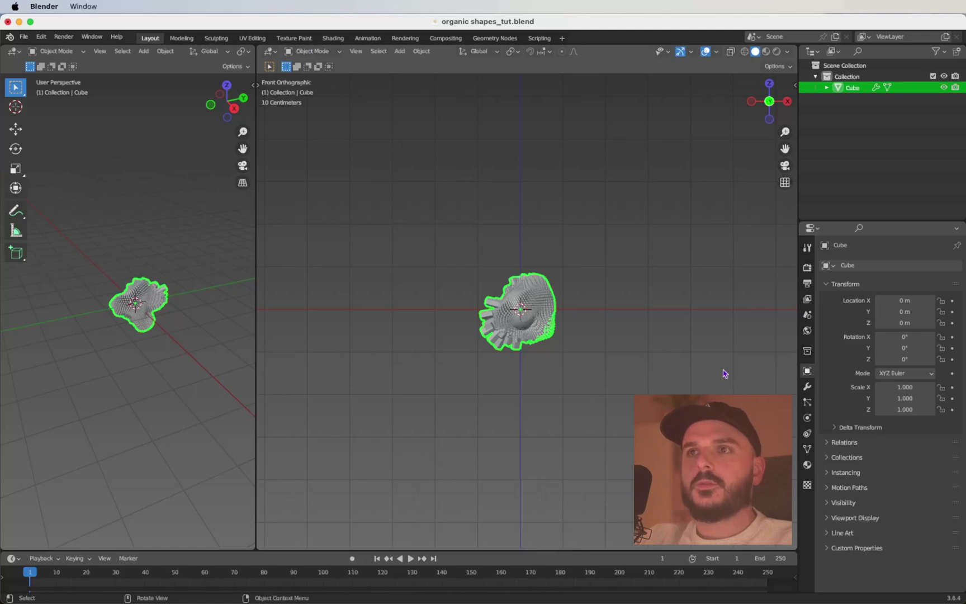
click(657, 356)
key(shift+a)
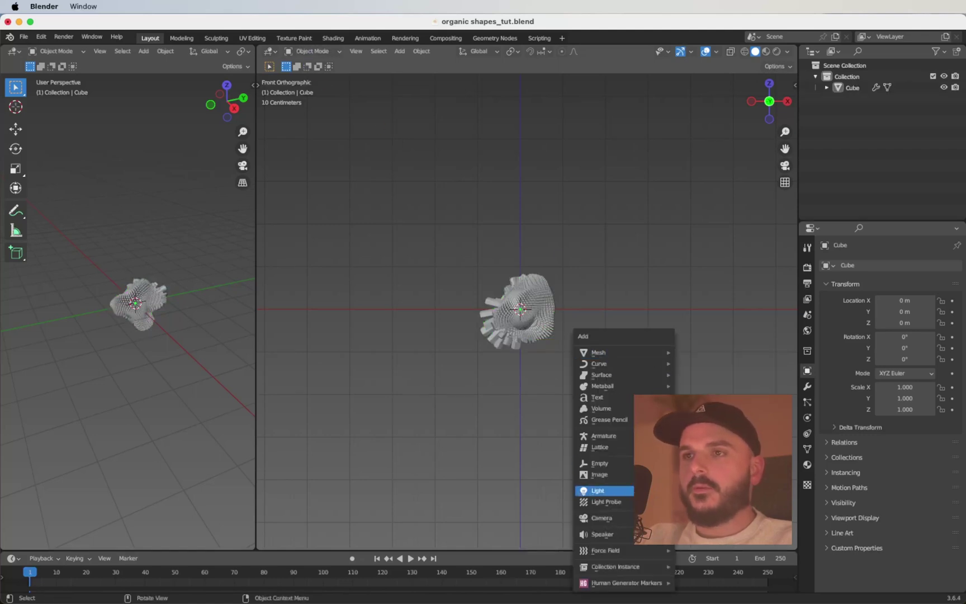
click(601, 518)
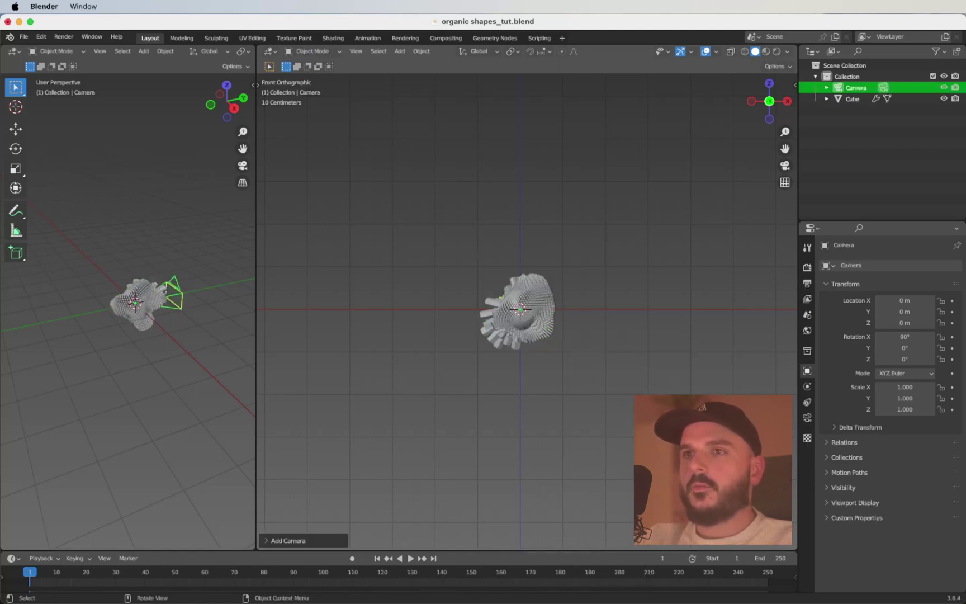
Step: From the right view, move the camera to about Y -3.7 m, Z 0.68 m, and look through it in the smaller viewport with tools hidden
click(788, 101)
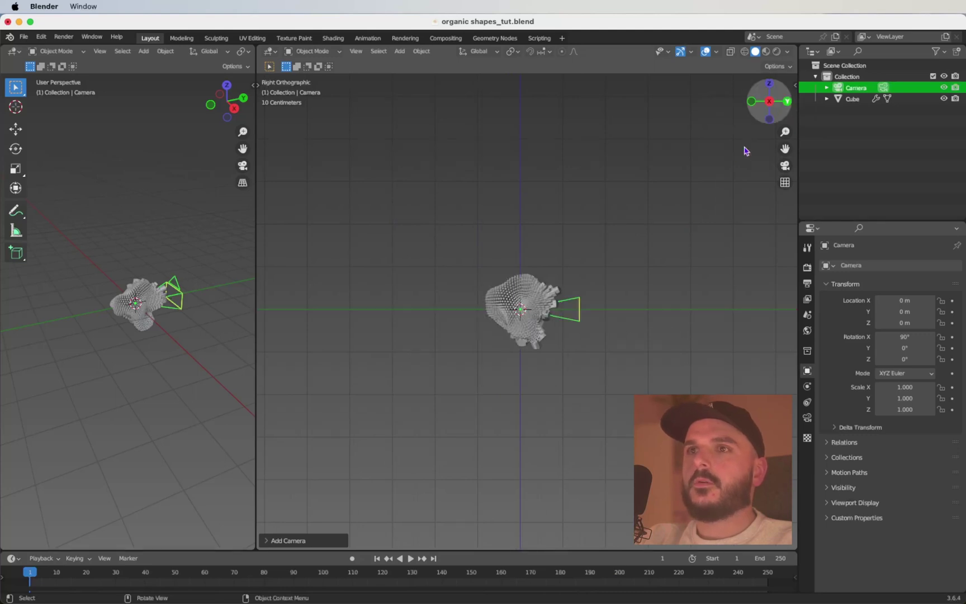
key(g)
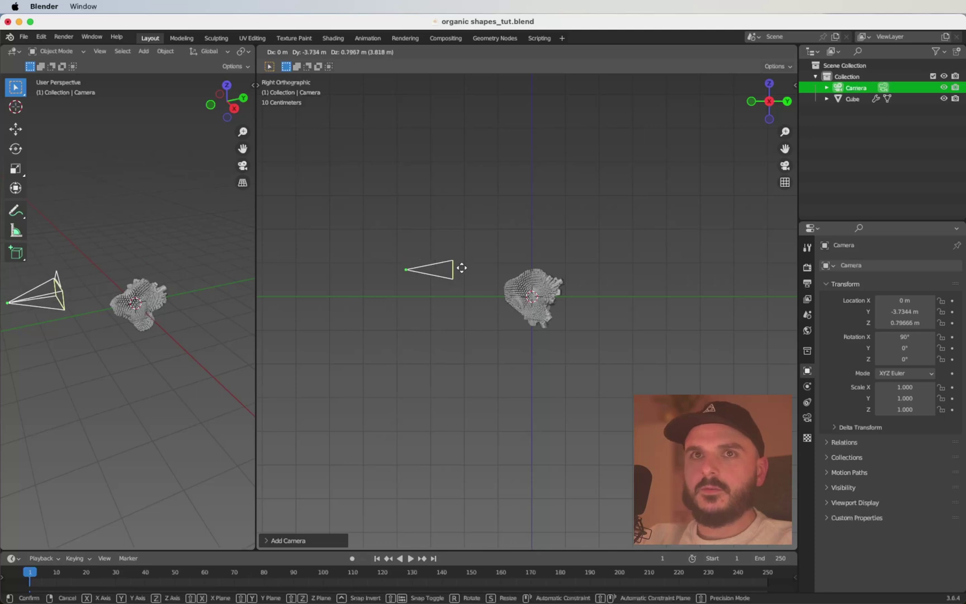
click(464, 274)
key(t)
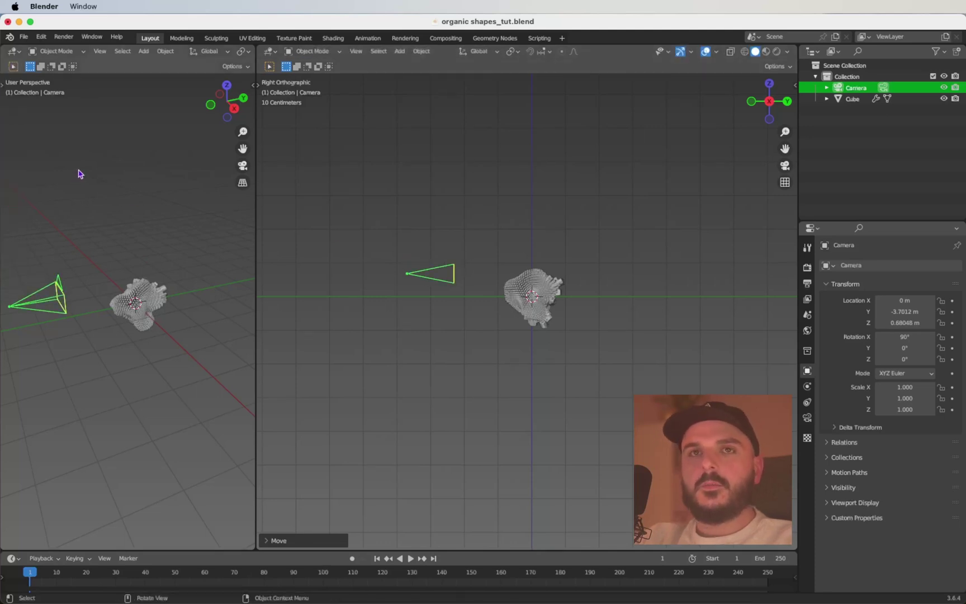
click(243, 166)
scroll(185, 301, down, 1)
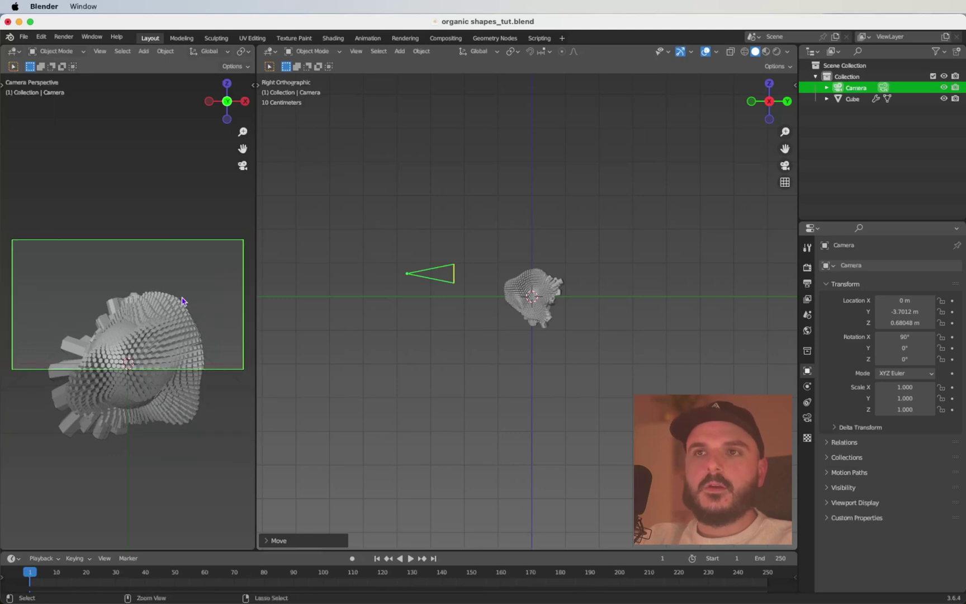
Step: Move the camera closer and lower to about Y -2.87 m, Z 0.13 m so the shape fills the frame, and save the file
click(452, 270)
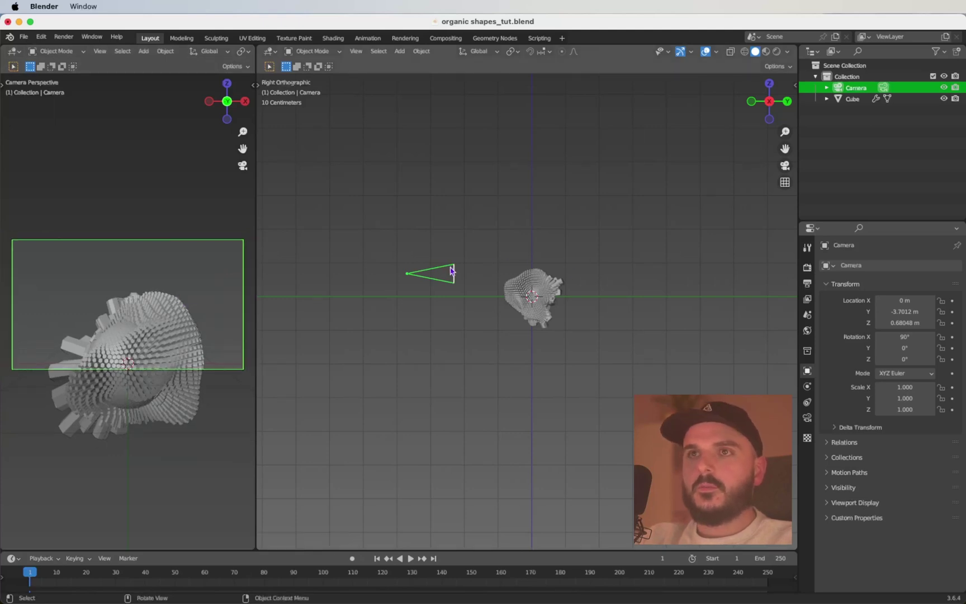
click(385, 258)
drag(384, 259, 457, 302)
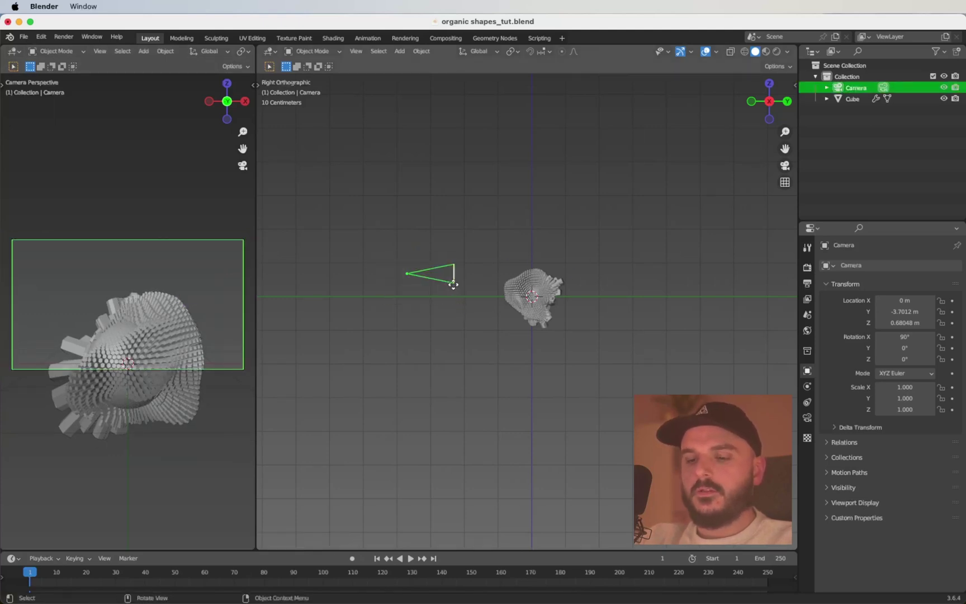
key(g)
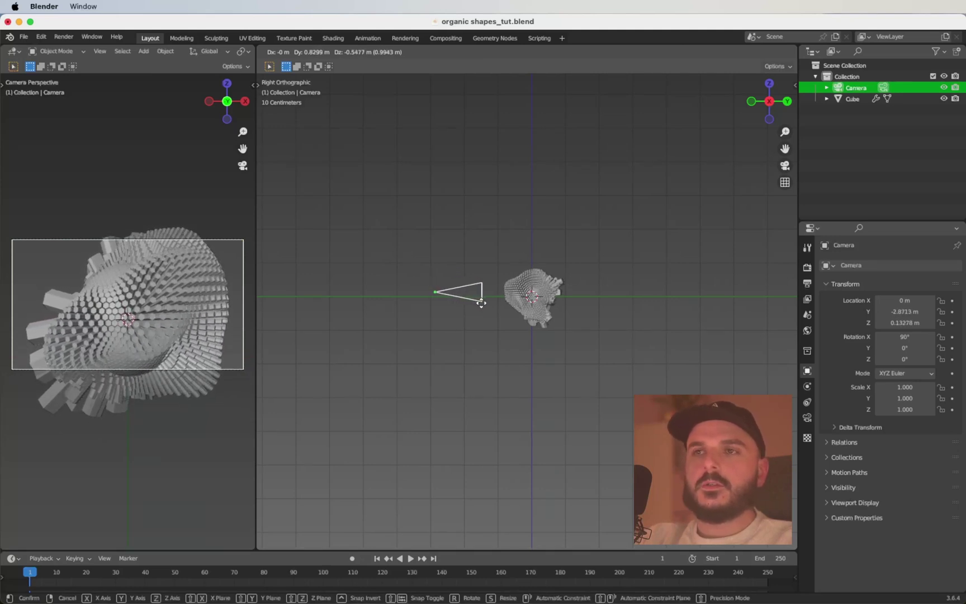
click(481, 302)
key(ctrl+s)
Step: Display the camera view in rendered shading and change the render engine to Cycles
key(z)
click(159, 231)
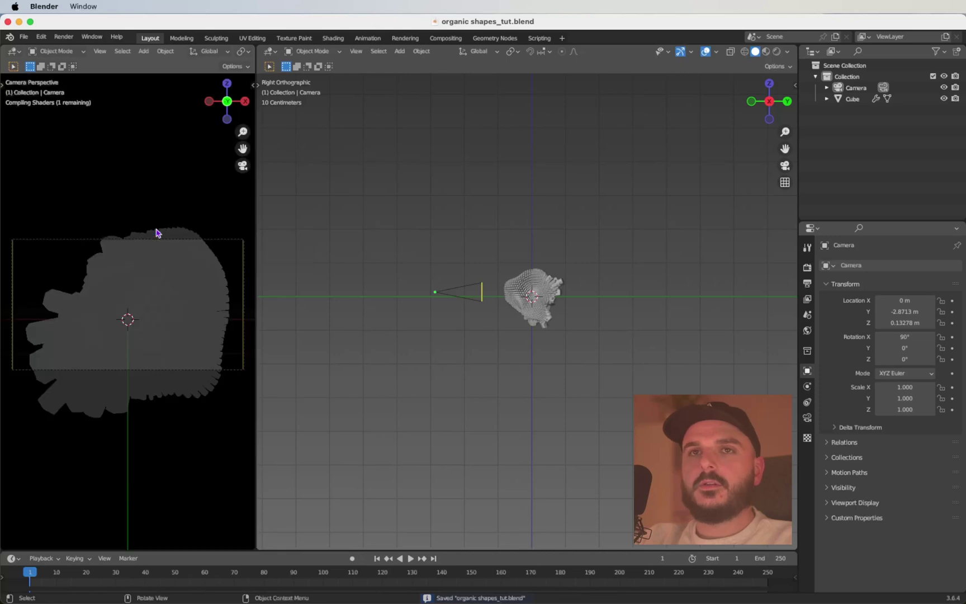
click(807, 268)
click(892, 266)
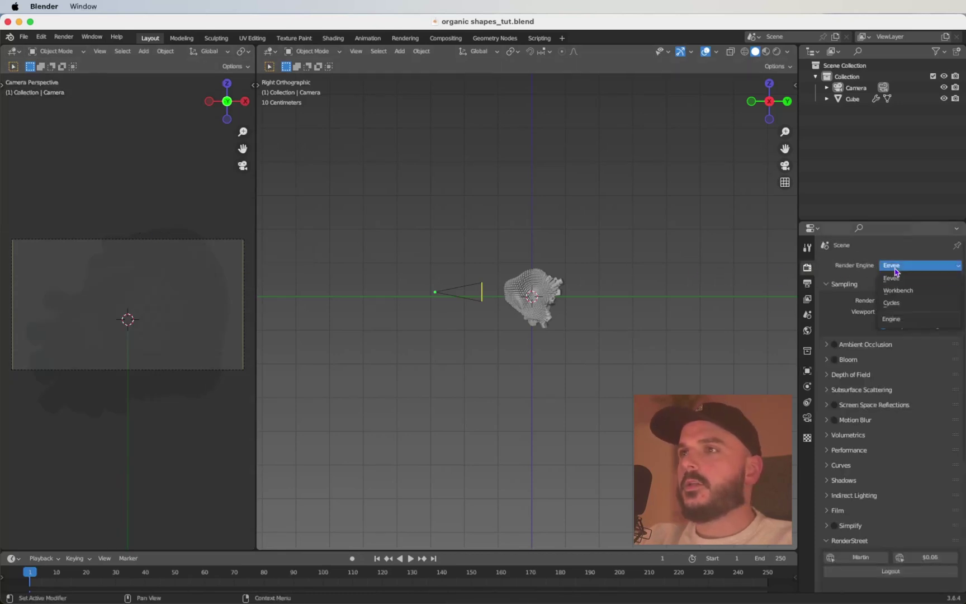
click(898, 303)
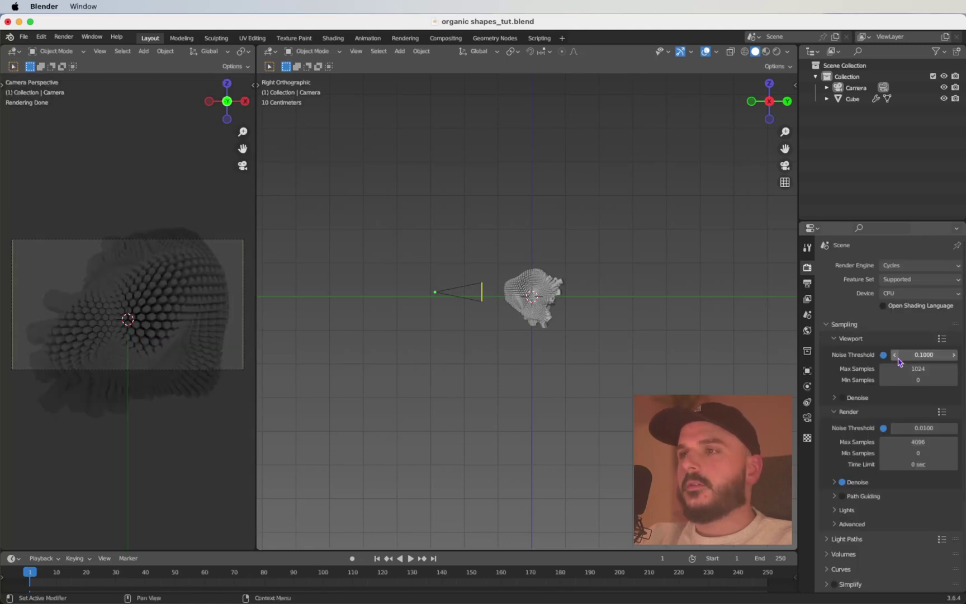
Step: Set the maximum samples to 300 for the render and 30 for the viewport
click(905, 441)
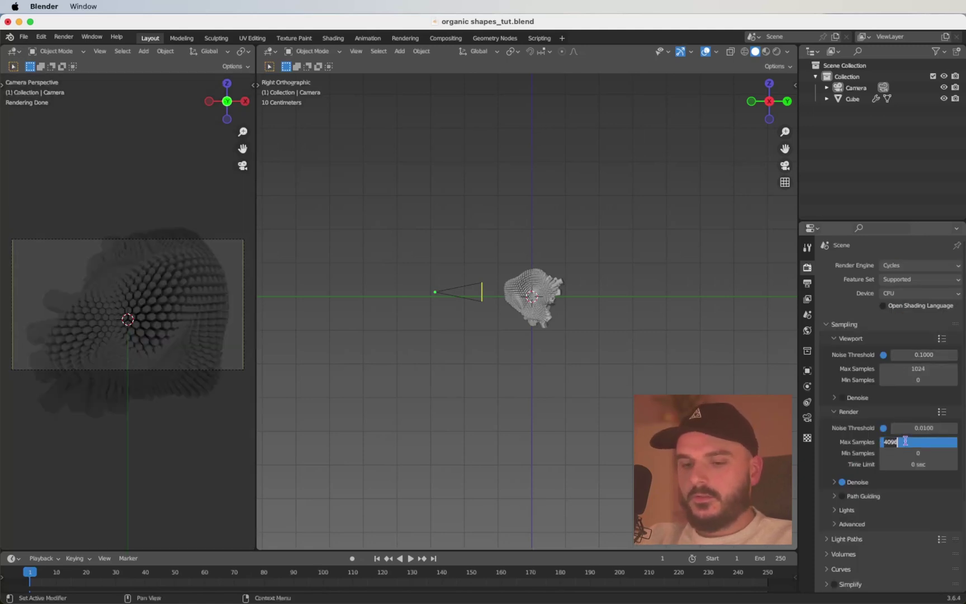
text(300)
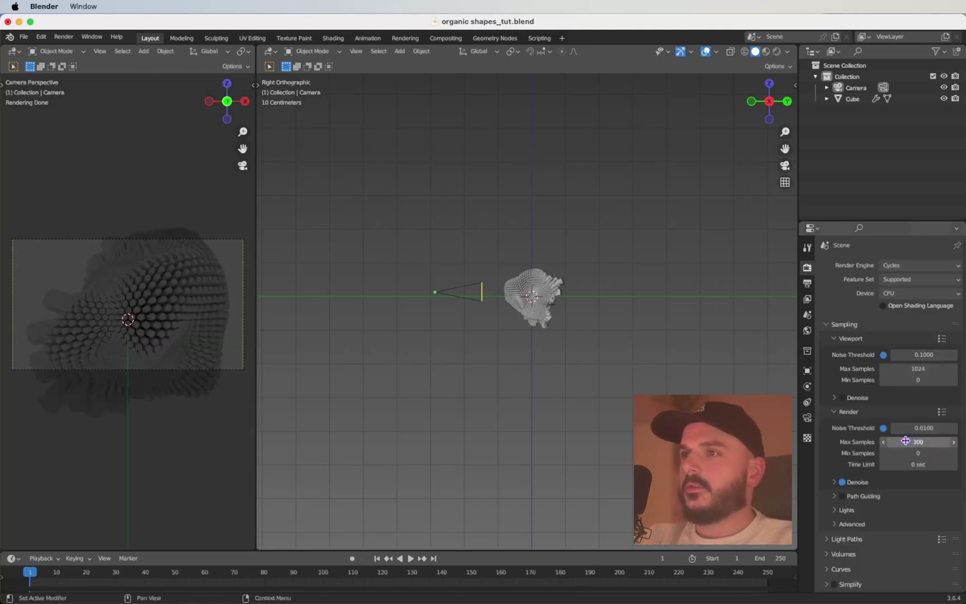
key(Return)
click(911, 369)
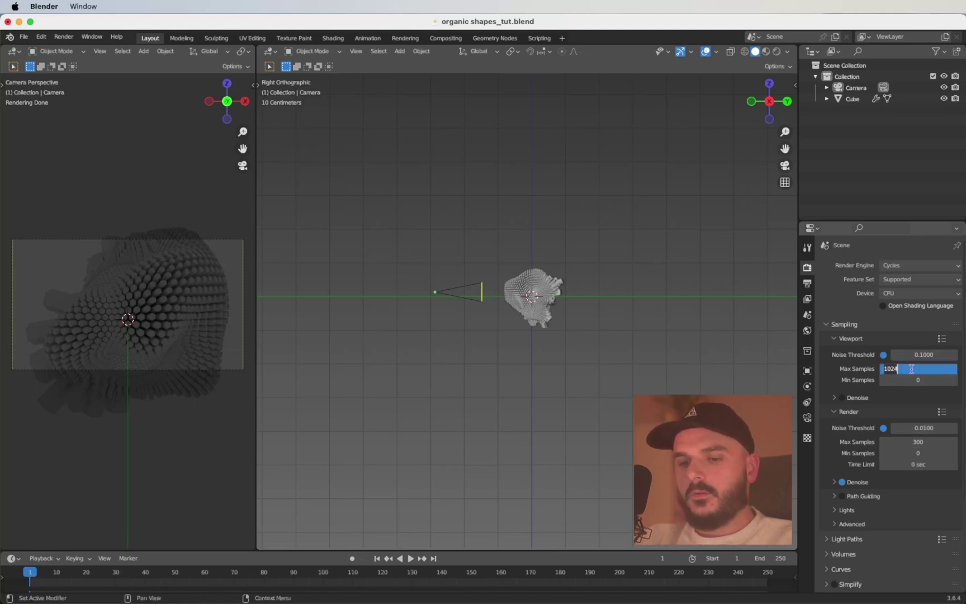
text(30)
key(Return)
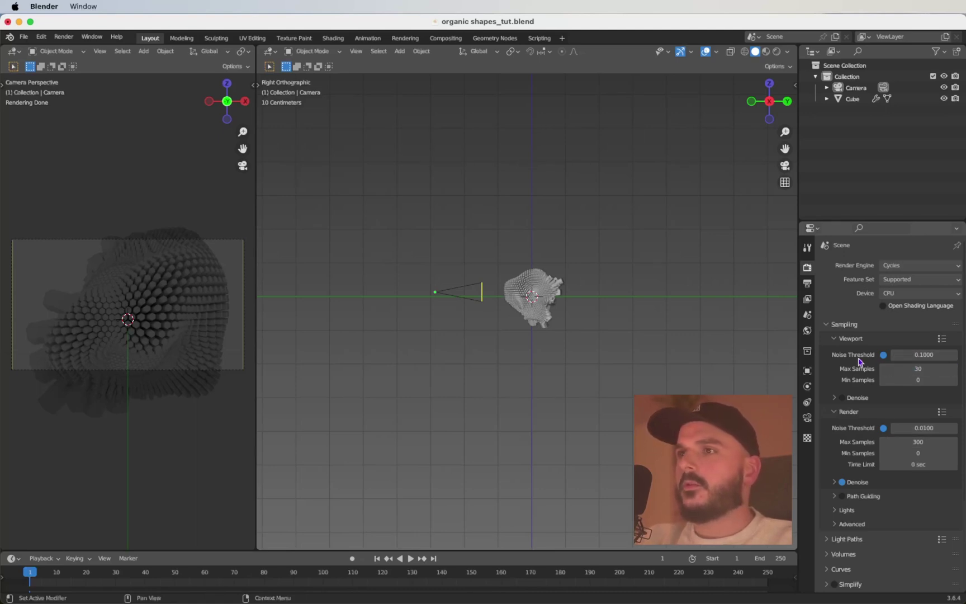
Step: In the scene's color management, set Exposure to -2 and the Look to Medium High Contrast
scroll(851, 381, down, 5)
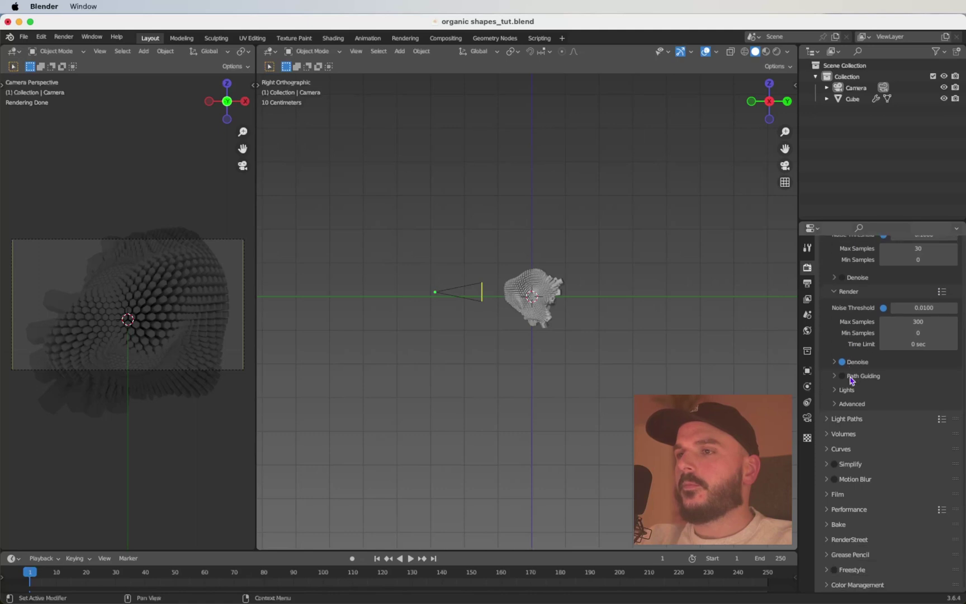
click(826, 587)
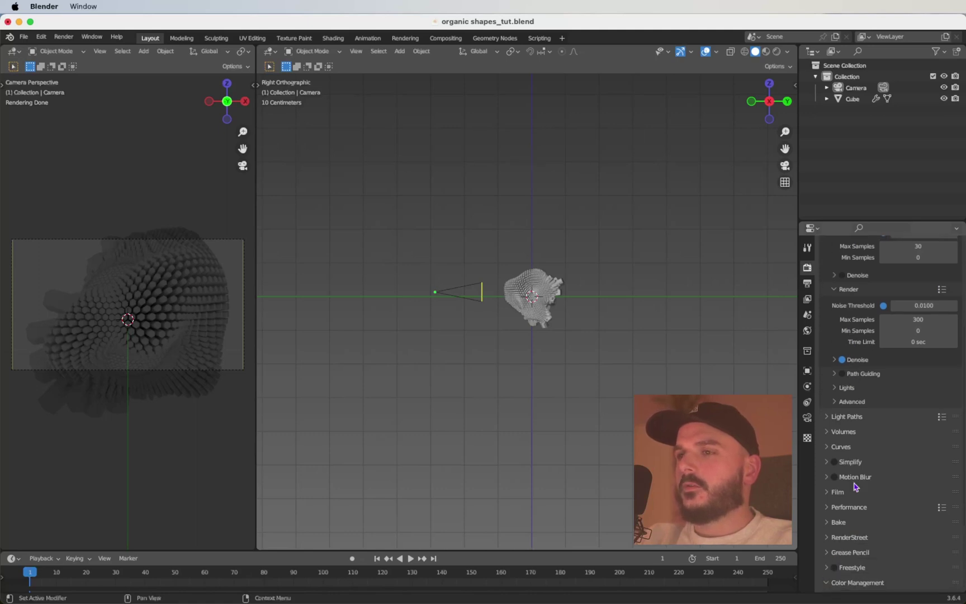
scroll(853, 489, down, 4)
click(911, 540)
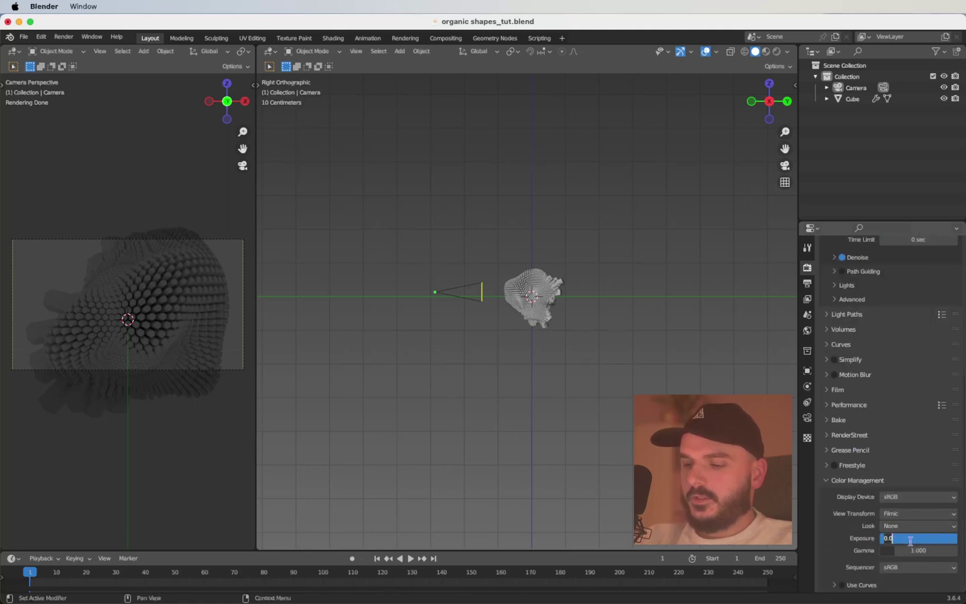
text(-2)
key(Return)
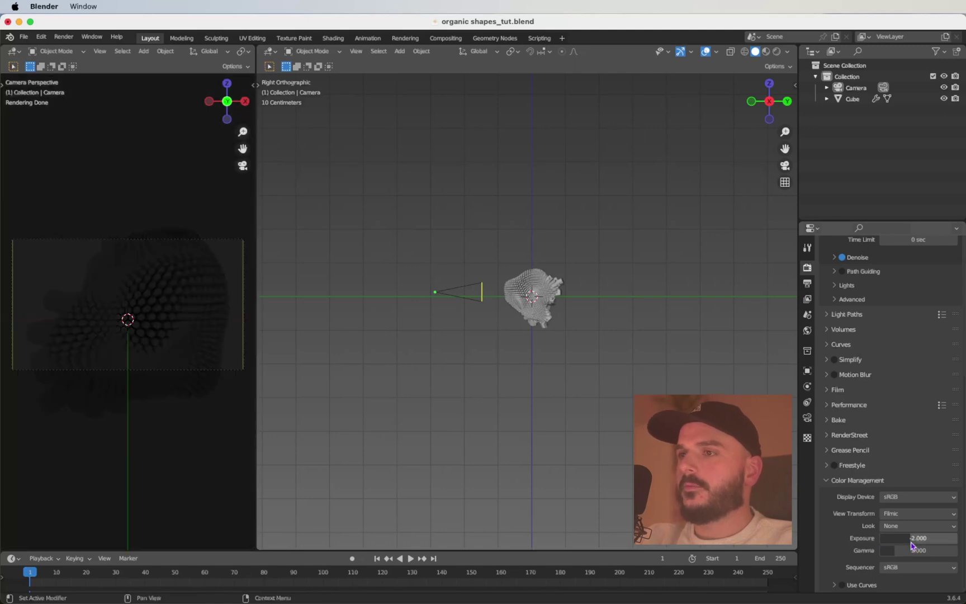
click(906, 528)
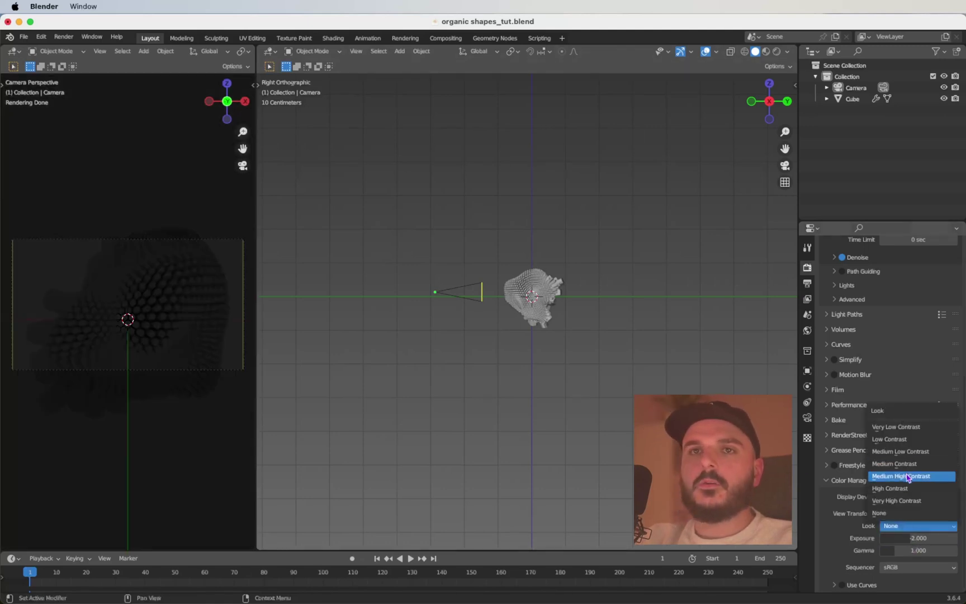
click(908, 476)
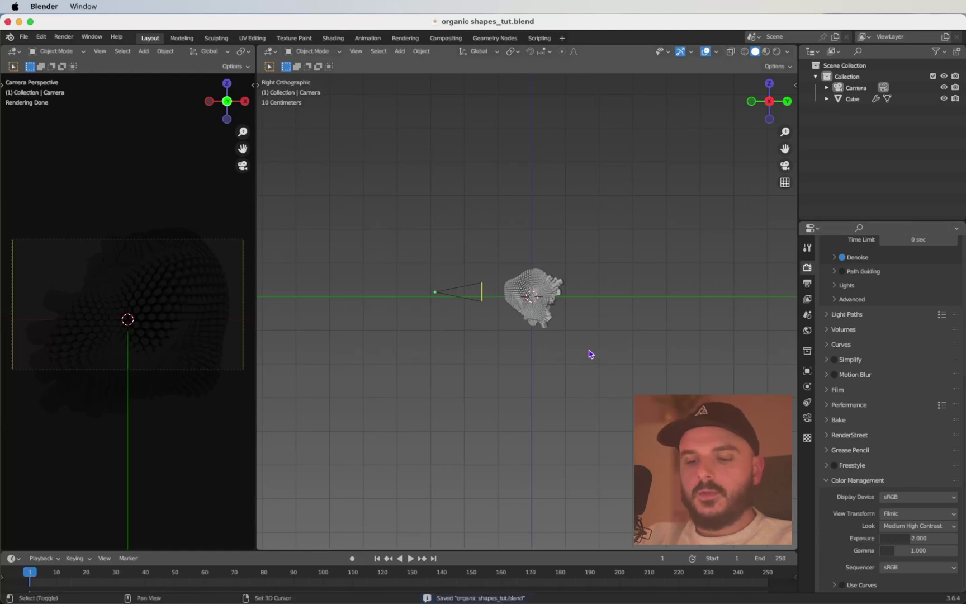
Step: Add an area light and raise it along the Z axis to just above the shape
key(shift+a)
mouse_move(595, 321)
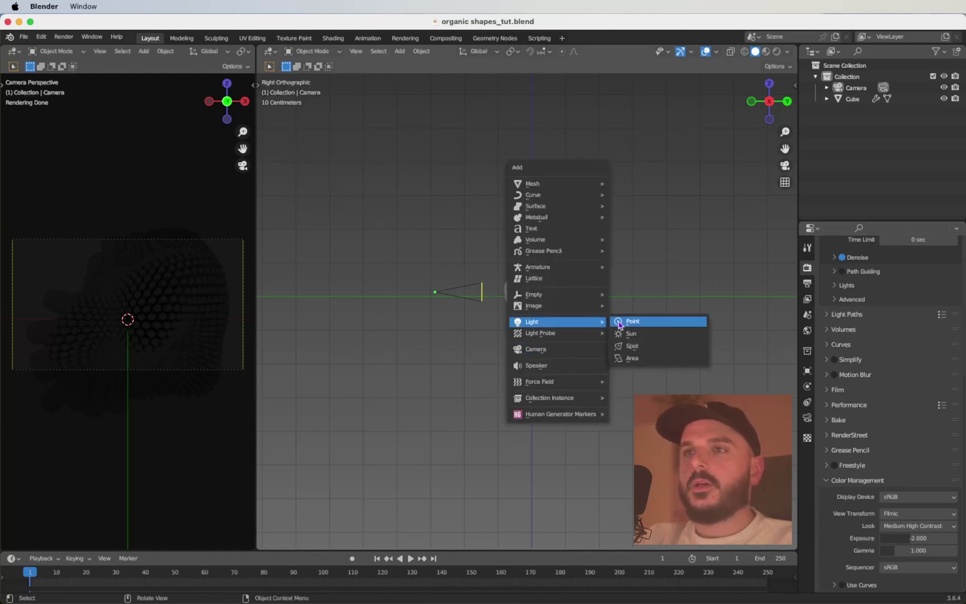
click(637, 360)
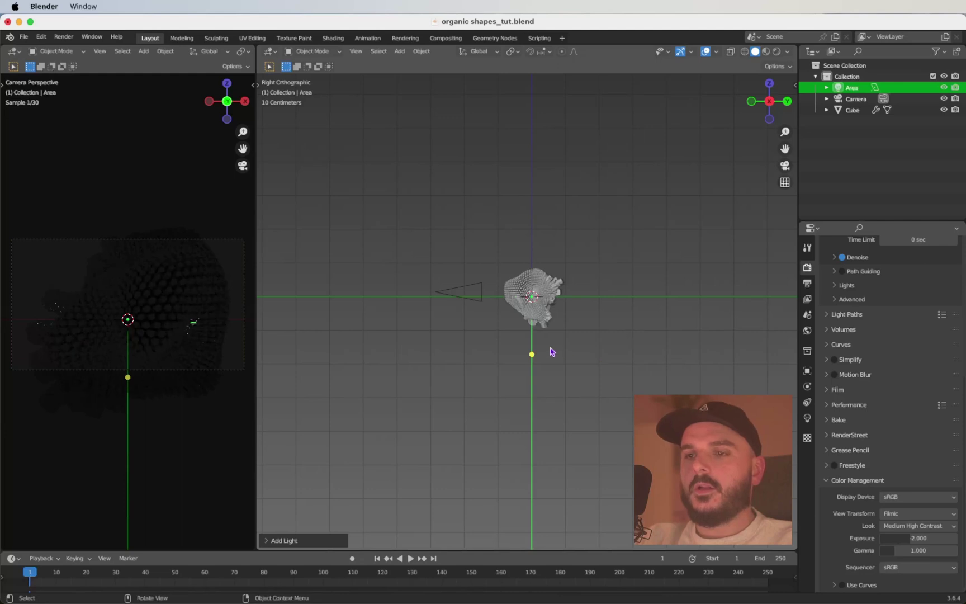
key(g)
key(z)
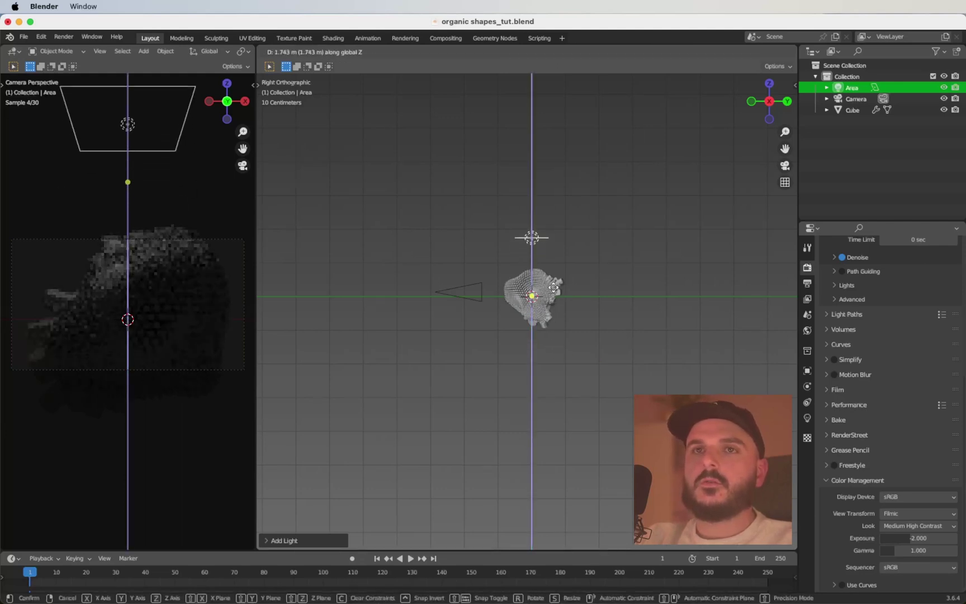
click(557, 306)
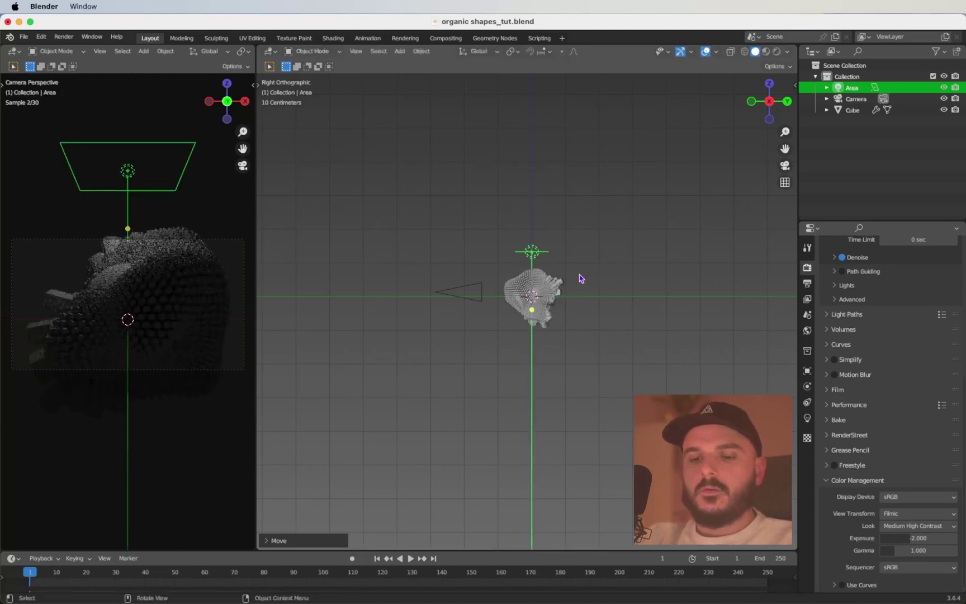
Step: Scale up the area light slightly and set its power to 400 W
key(s)
click(597, 276)
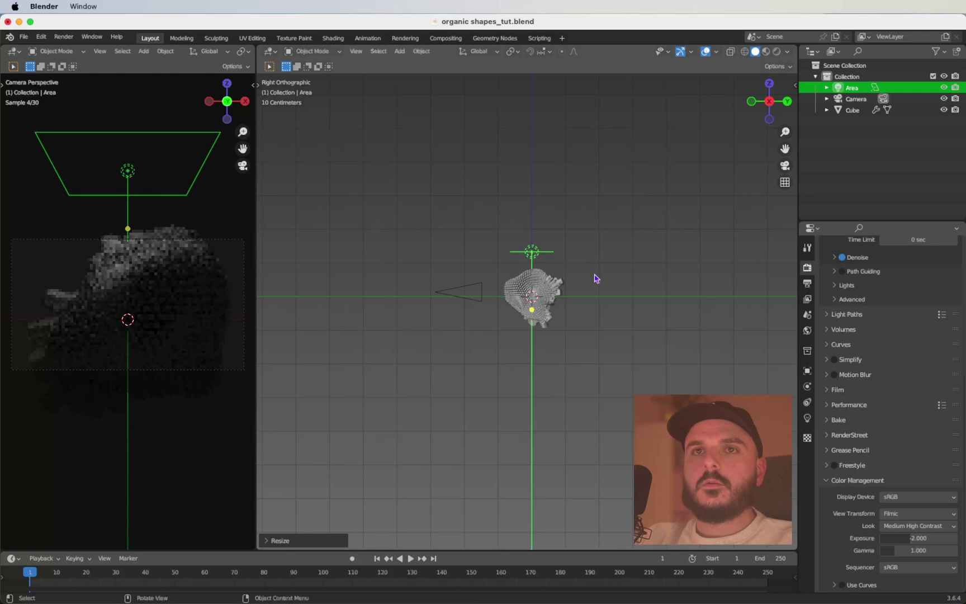
click(807, 418)
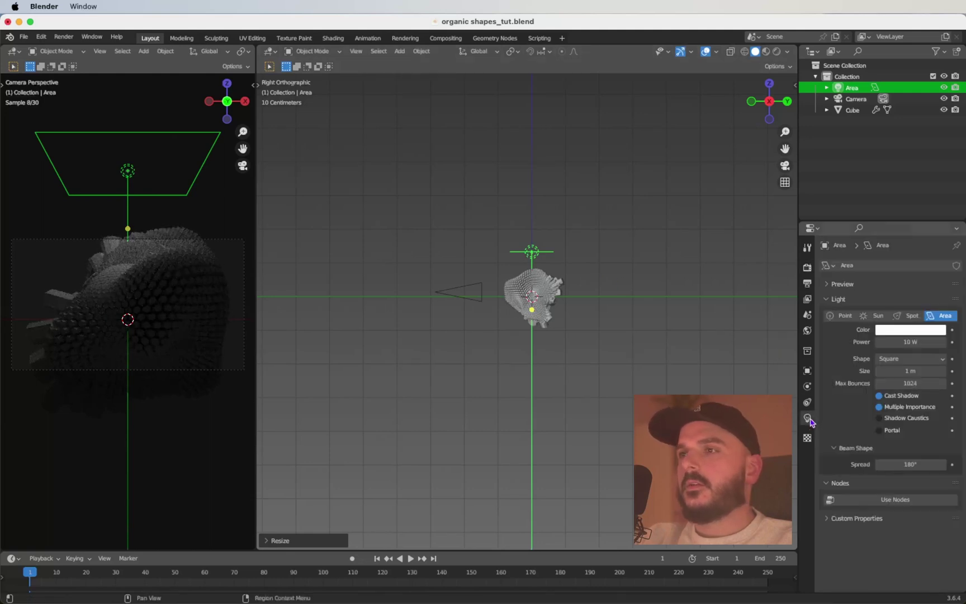
click(901, 342)
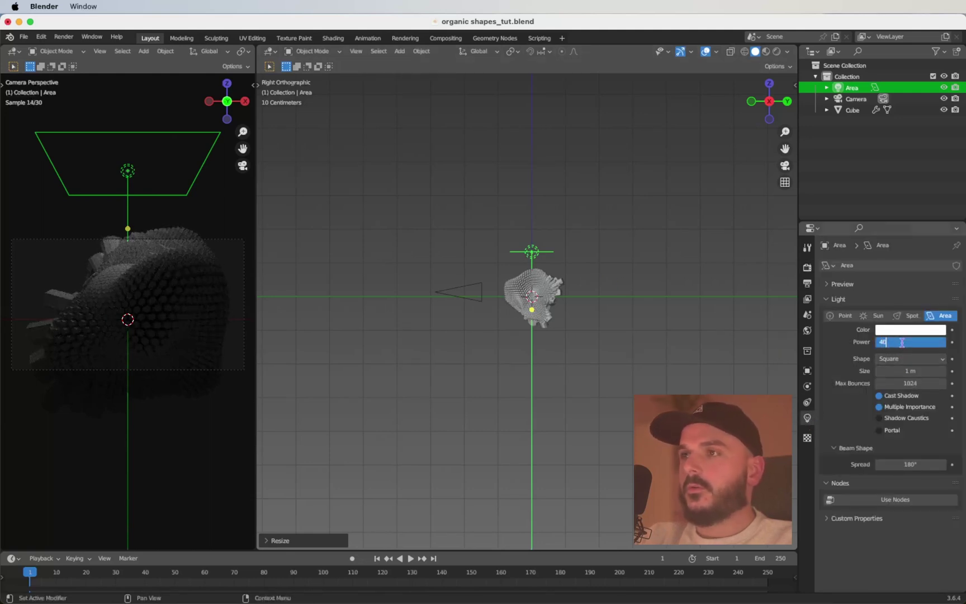
key(Return)
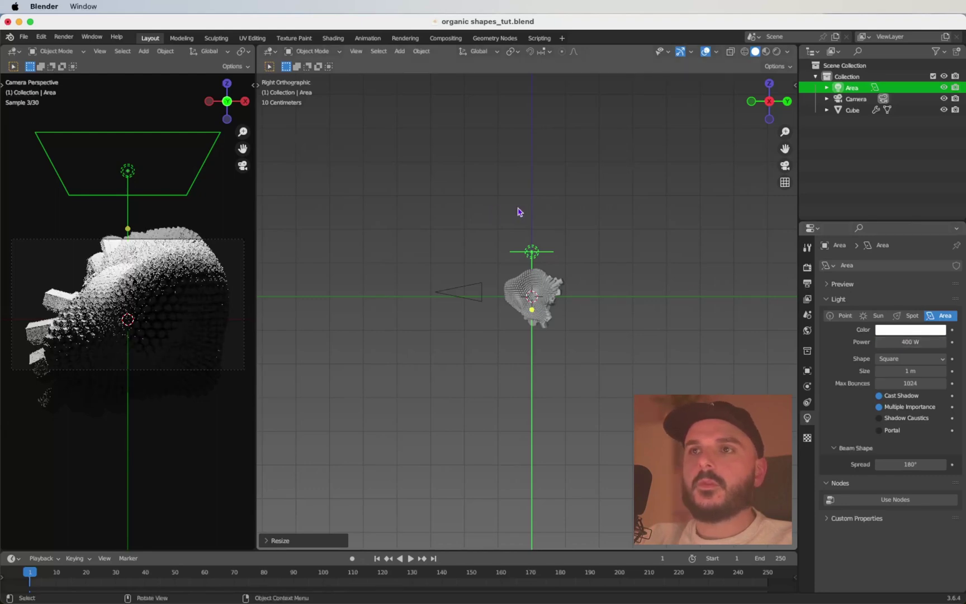
Step: Move the area light toward the camera, tilt it to aim at the front of the shape, lower it slightly and deselect it
key(g)
click(568, 216)
key(r)
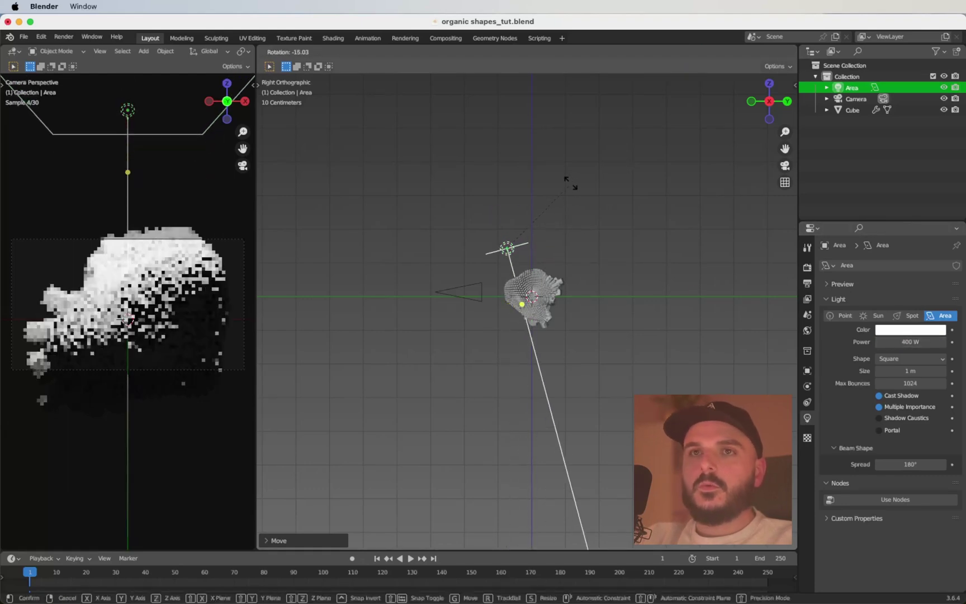
click(571, 181)
key(g)
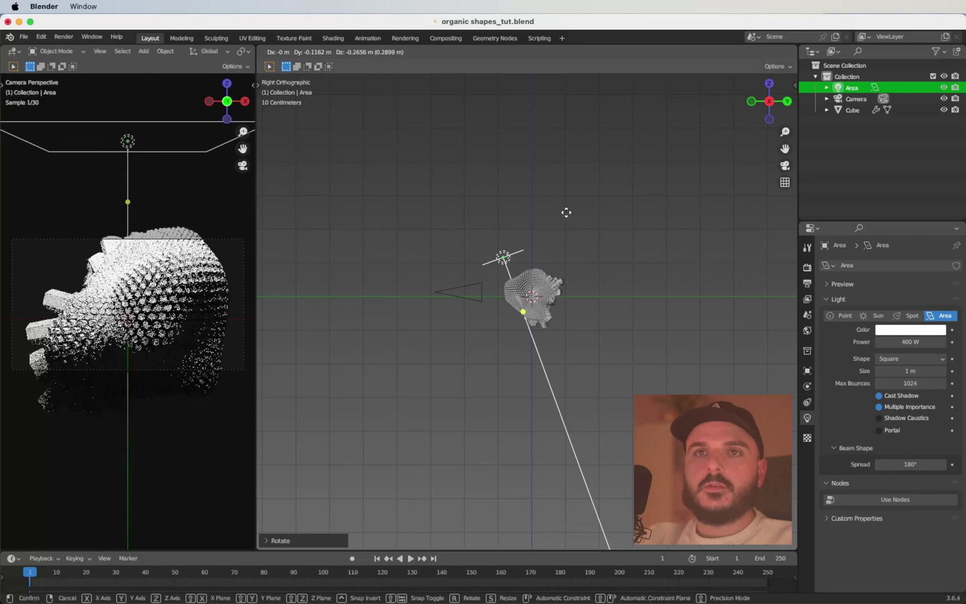
click(567, 216)
click(604, 248)
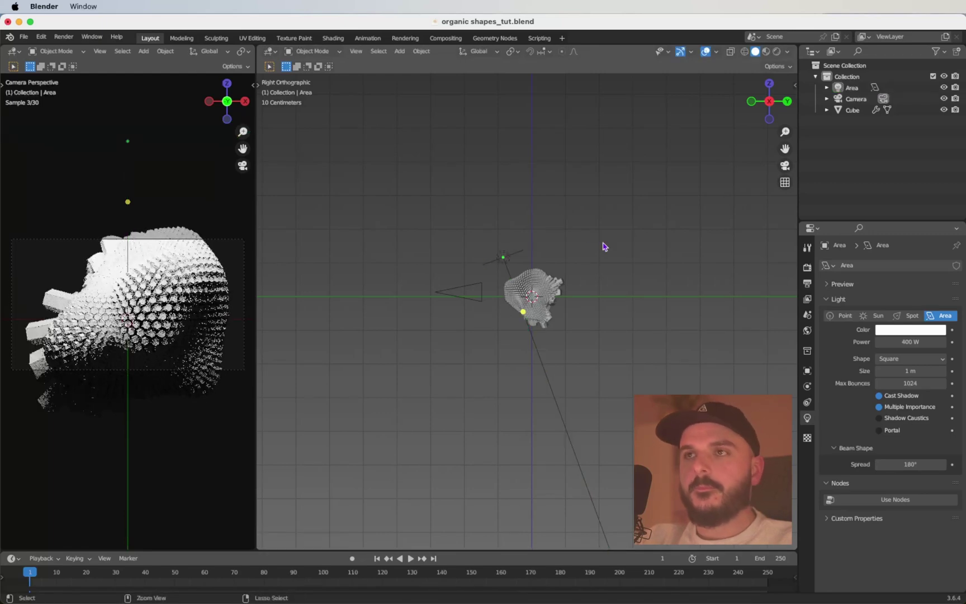
click(666, 323)
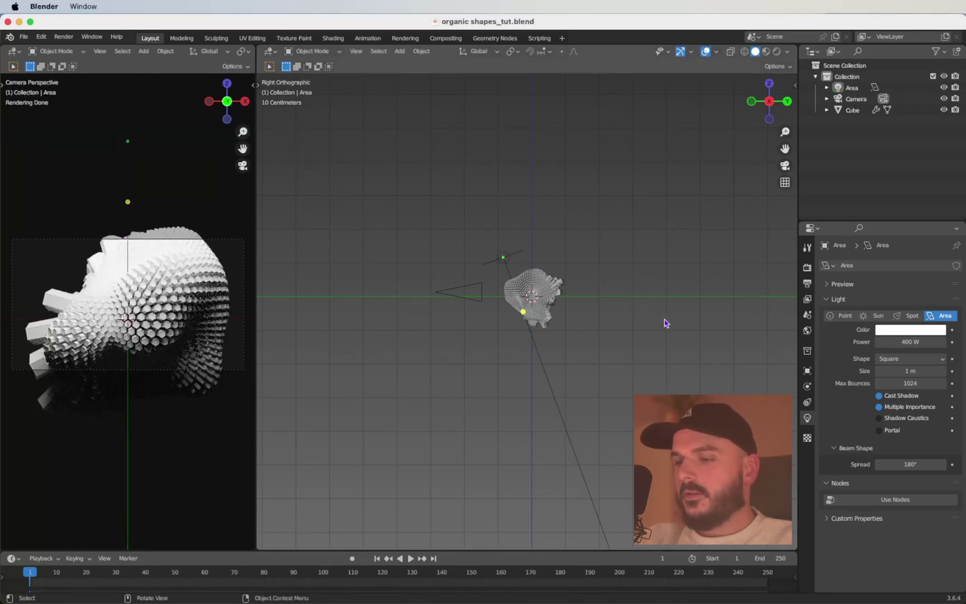
Step: Duplicate the Layout workspace, turn its large 3D viewport into a Shader Editor and hide that editor's sidebar
right_click(150, 40)
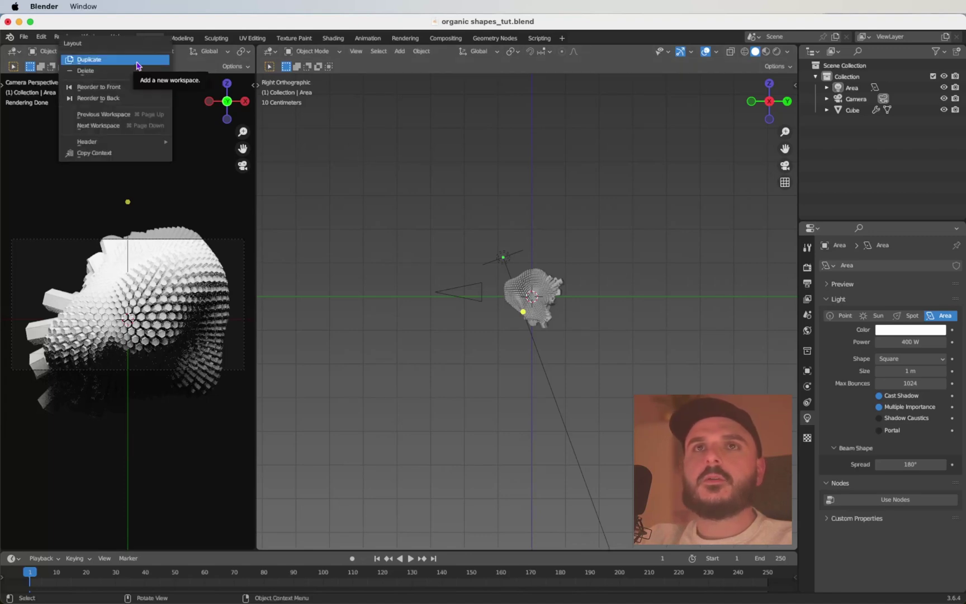
click(135, 62)
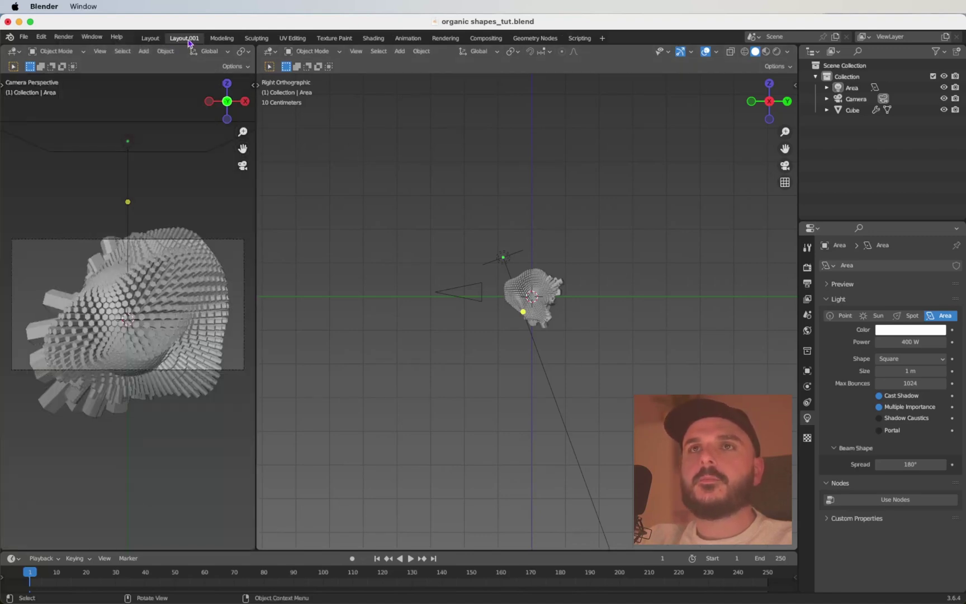
click(270, 51)
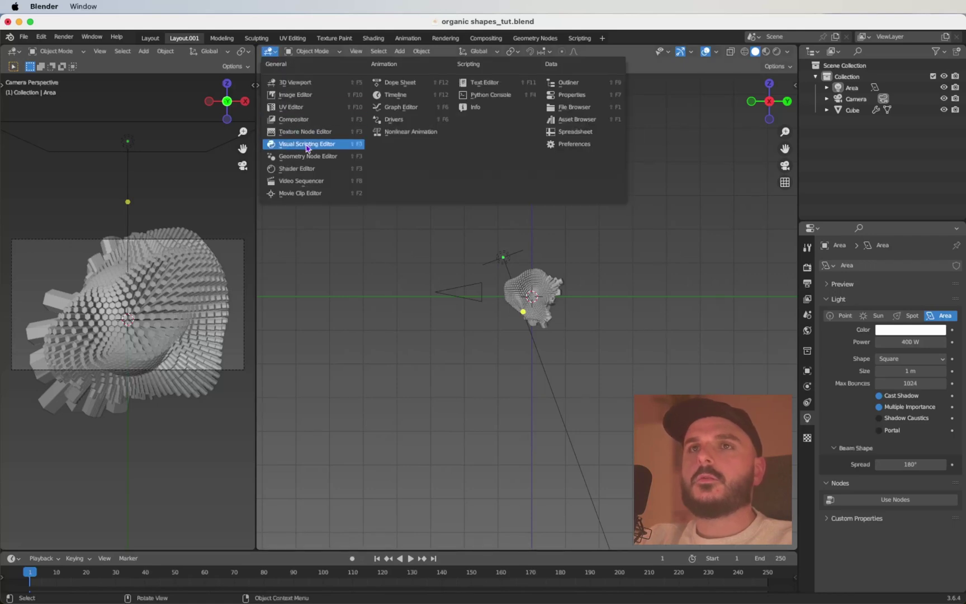
click(305, 168)
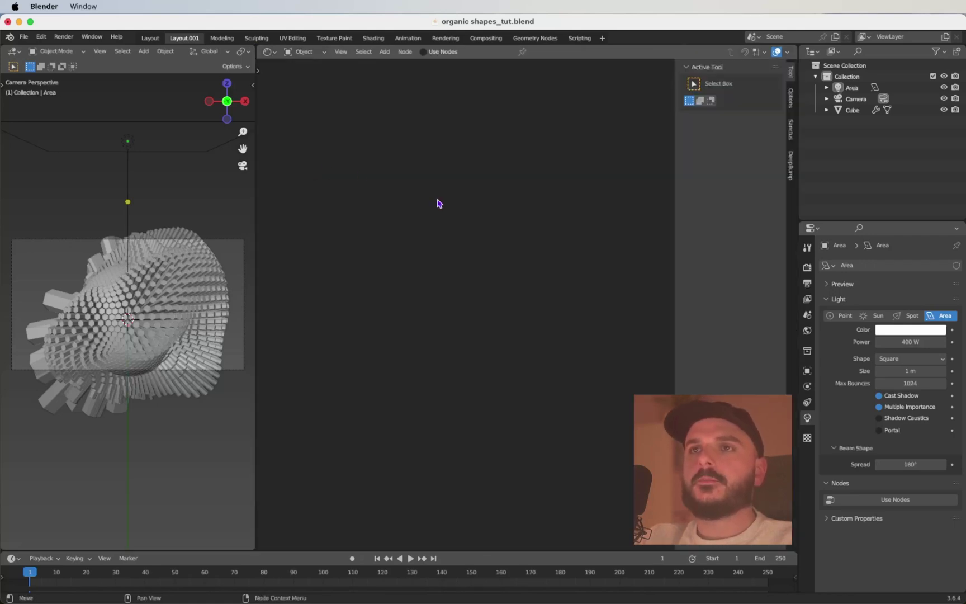
key(n)
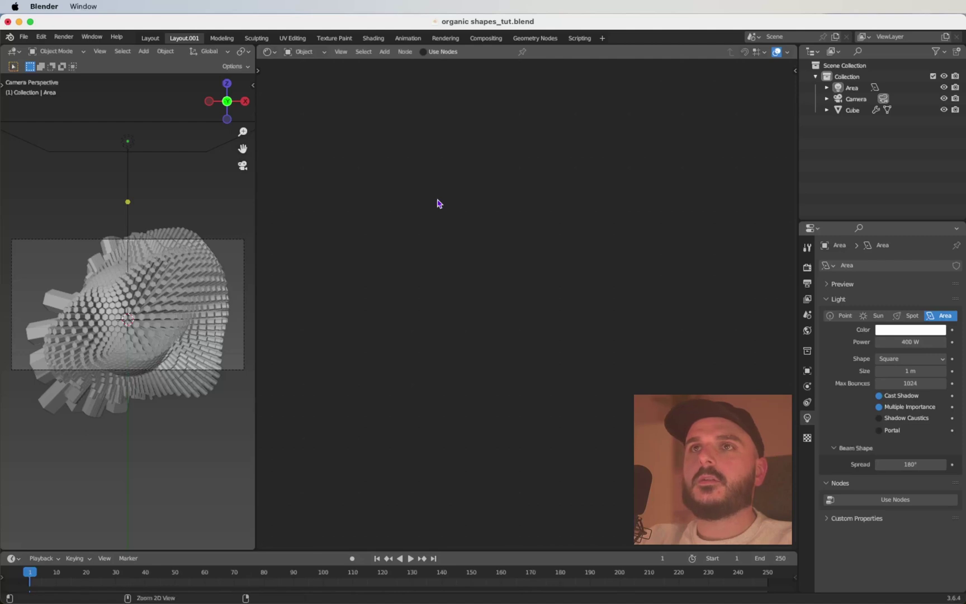
Step: Show the World shader nodes and delete the Background node
click(304, 51)
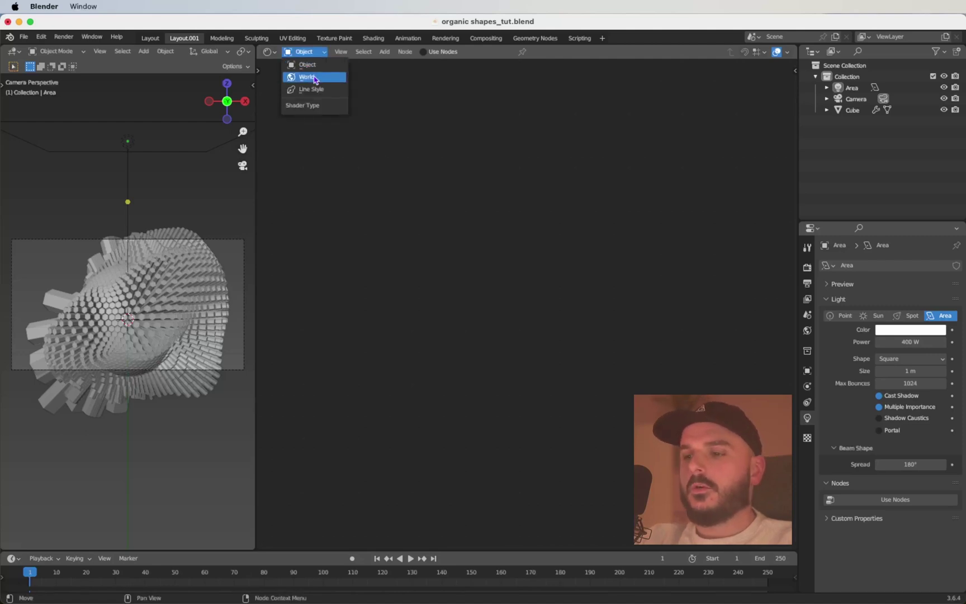
click(314, 78)
scroll(445, 217, up, 2)
scroll(444, 217, down, 1)
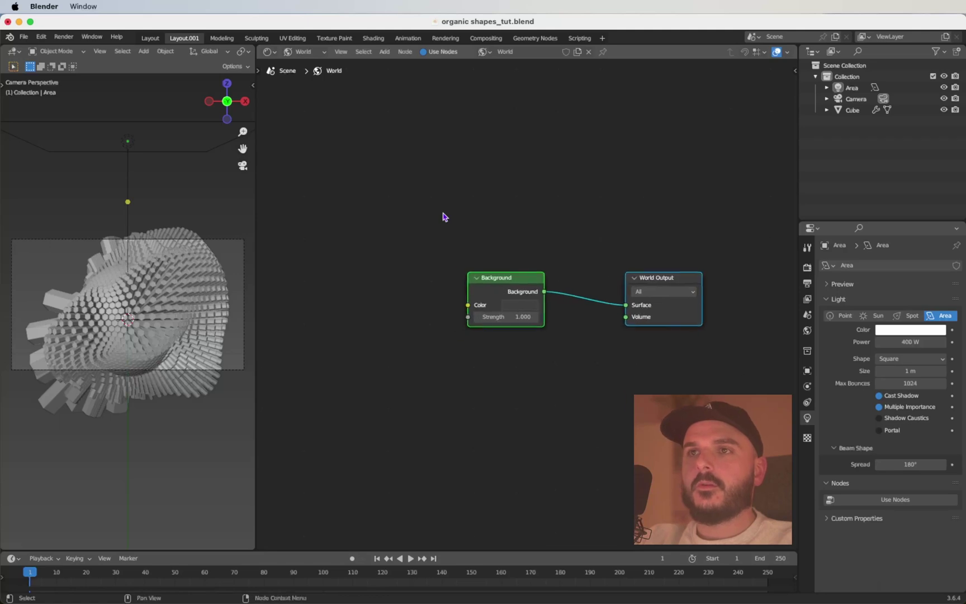
drag(443, 225, 534, 338)
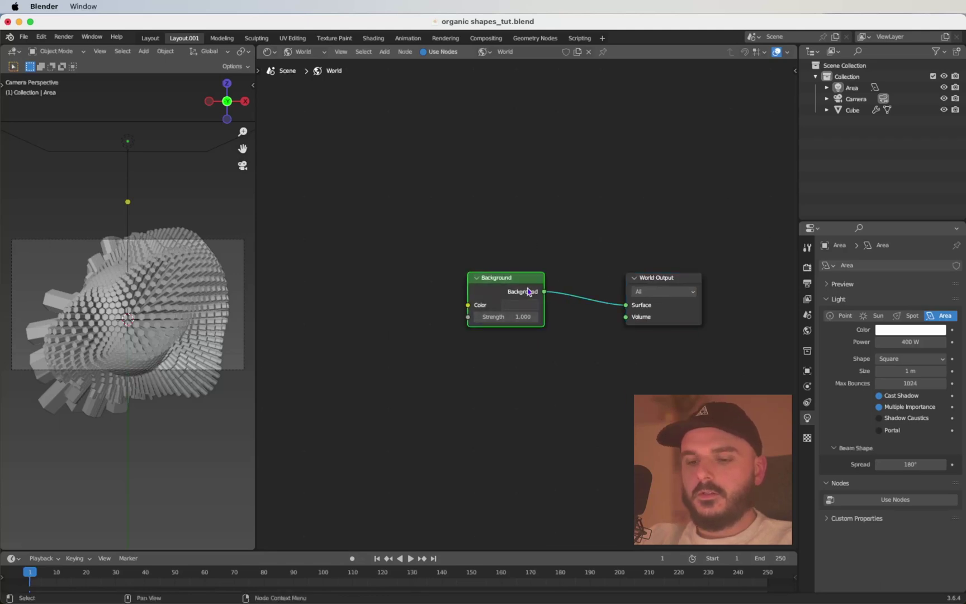
key(x)
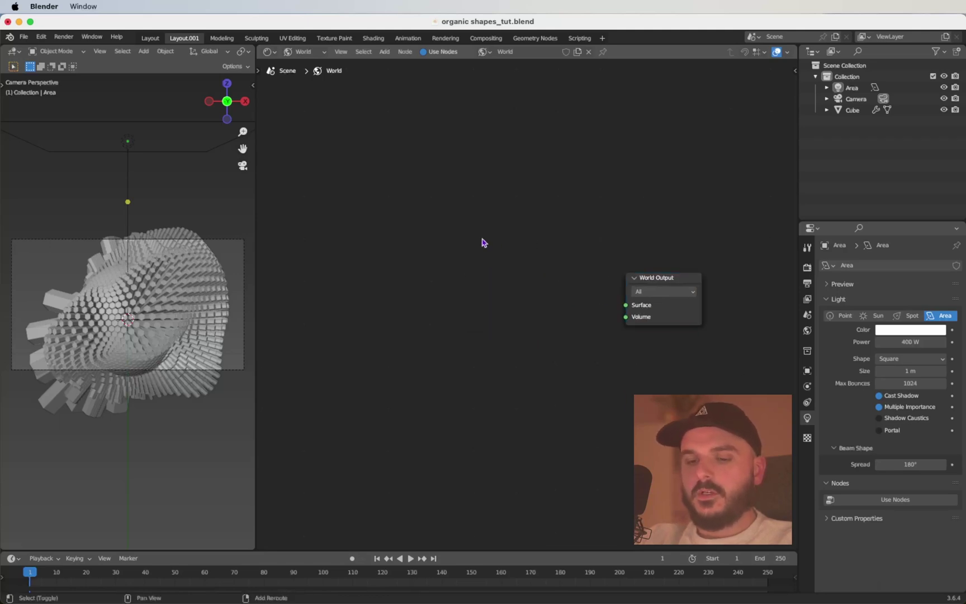
Step: Add an Environment Texture node to the world shader with Mapping and Texture Coordinate nodes connected to its Vector input
key(shift+a)
click(482, 237)
text(env)
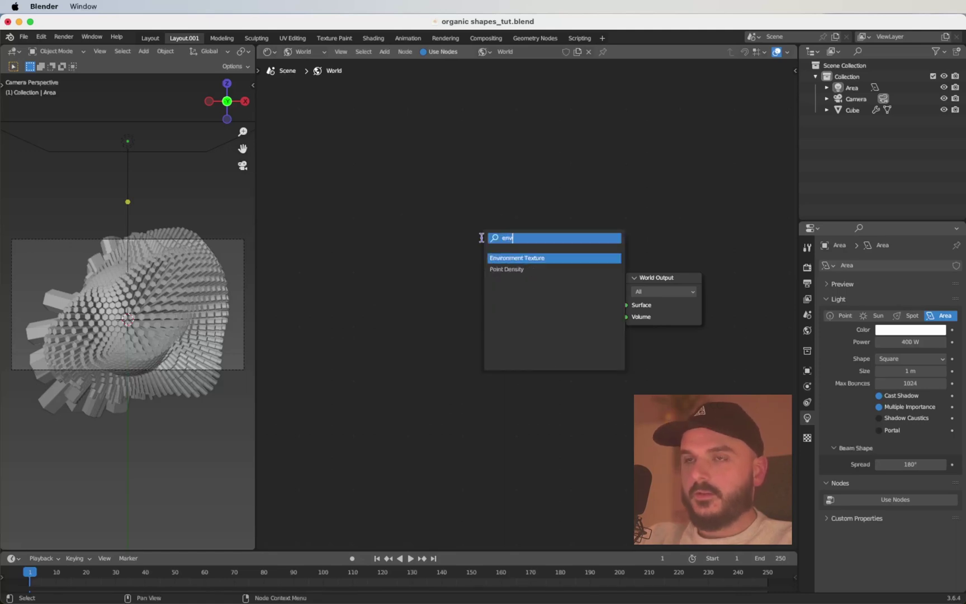
key(Return)
click(427, 247)
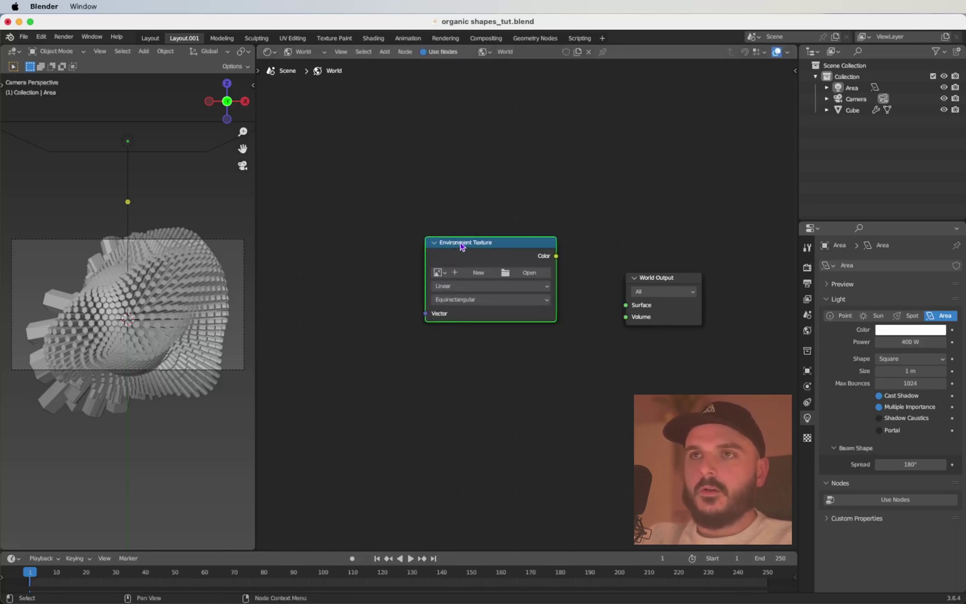
key(ctrl)
key(ctrl+t)
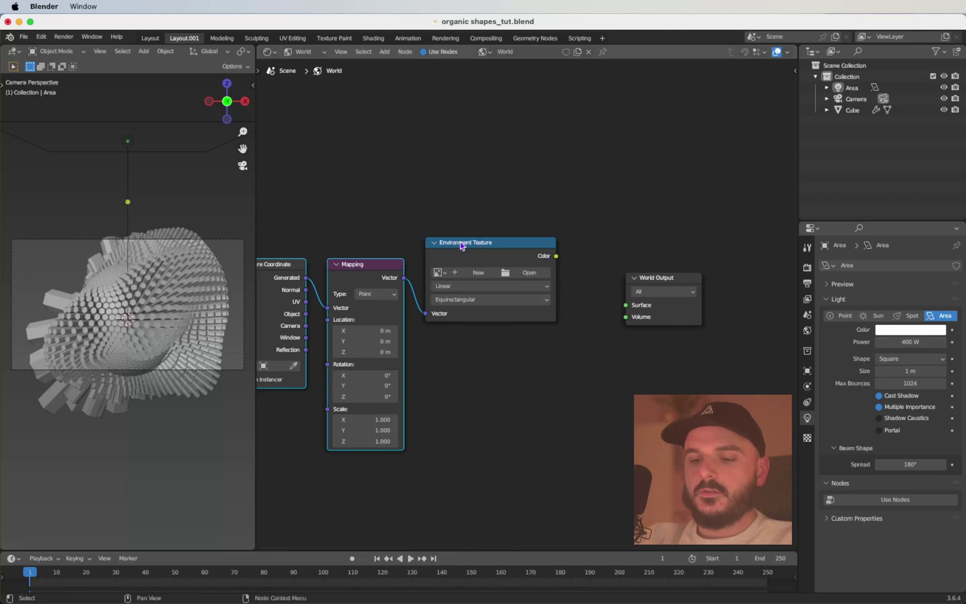
key(Home)
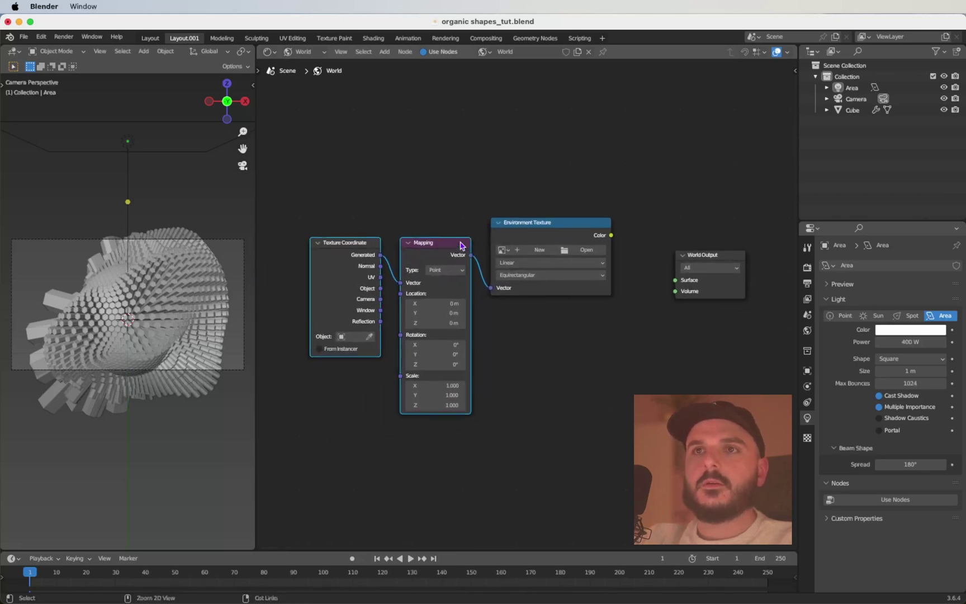
Step: Connect the Environment Texture's Color to the World Output's Surface and load the image provence_studio_4k.exr
drag(612, 235, 676, 282)
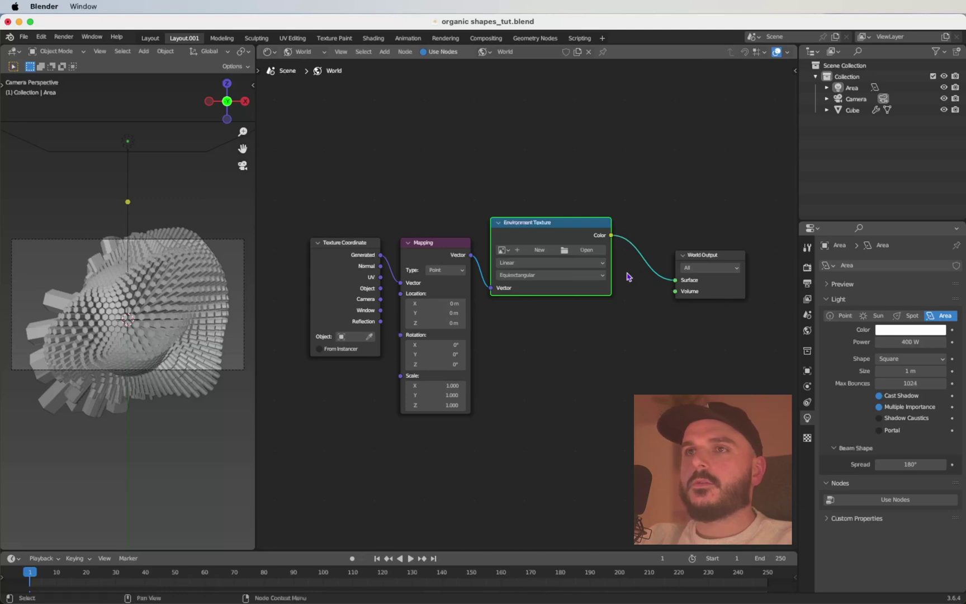
scroll(556, 266, up, 2)
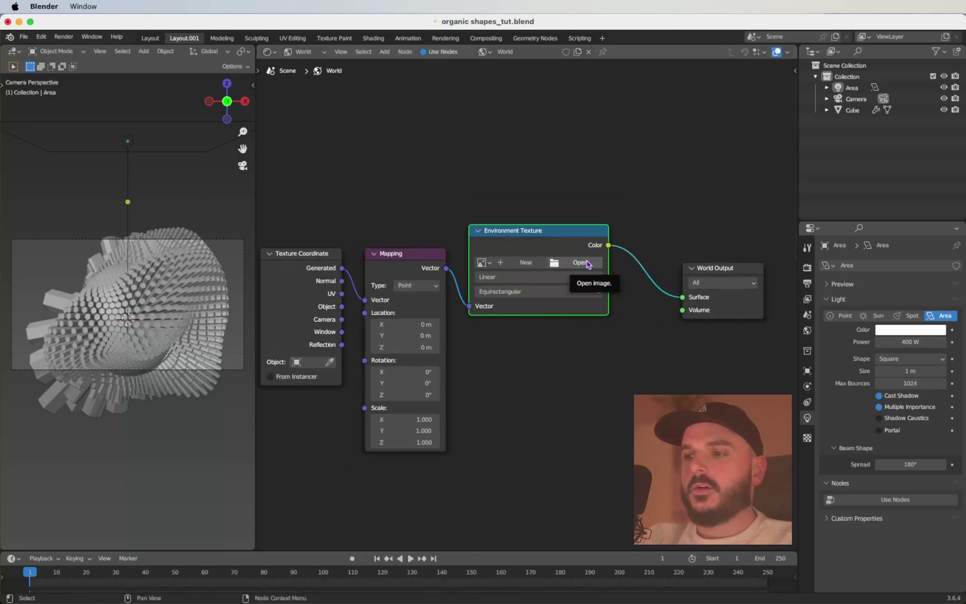
click(587, 264)
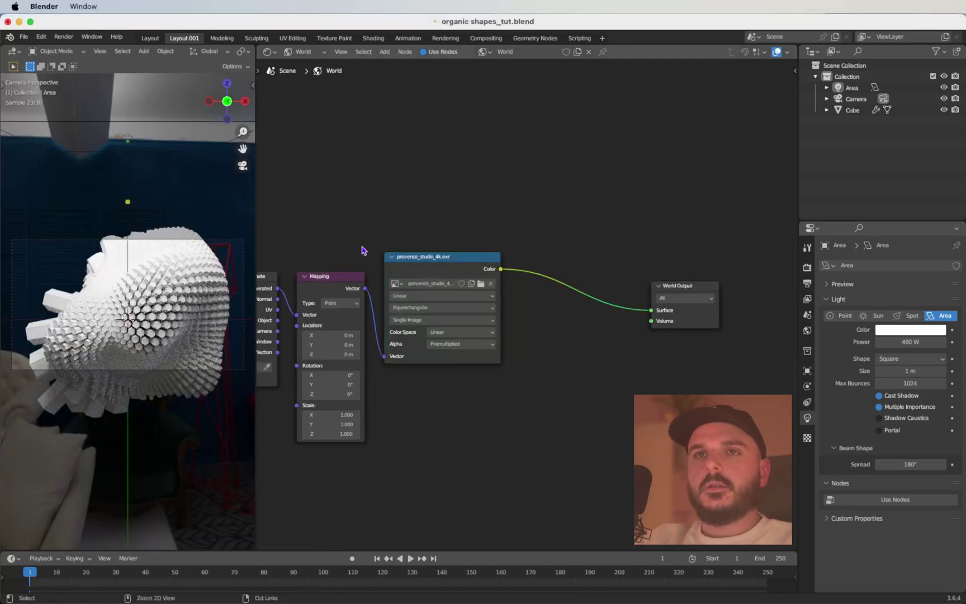
scroll(364, 250, up, 2)
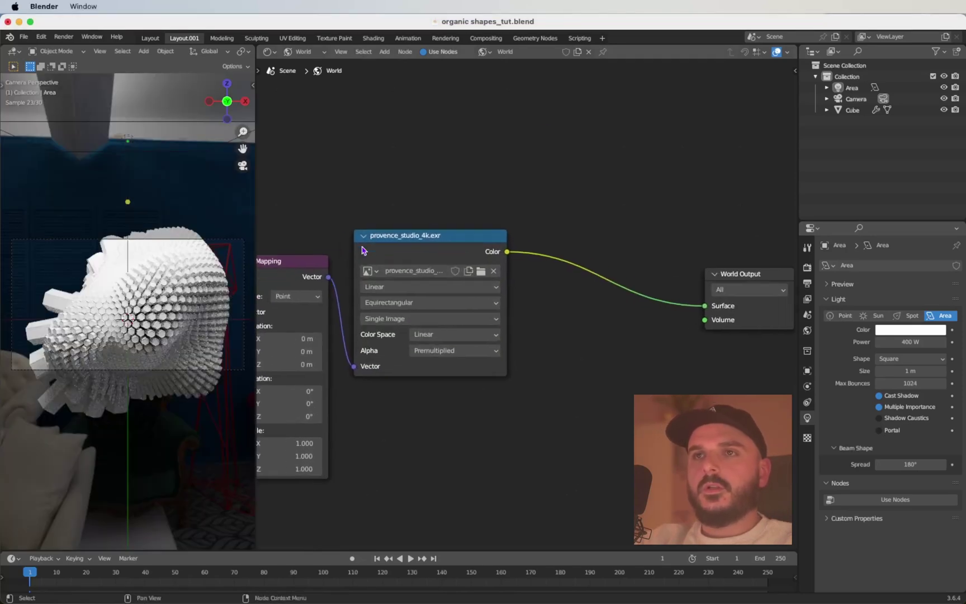
scroll(363, 250, down, 1)
key(shift+a)
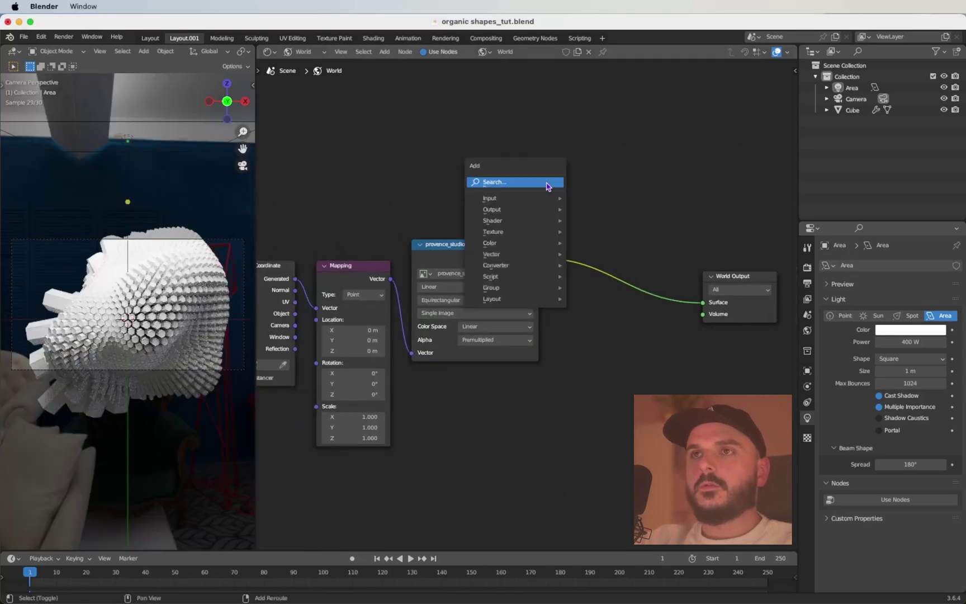
key(Escape)
scroll(617, 232, down, 1)
key(shift+a)
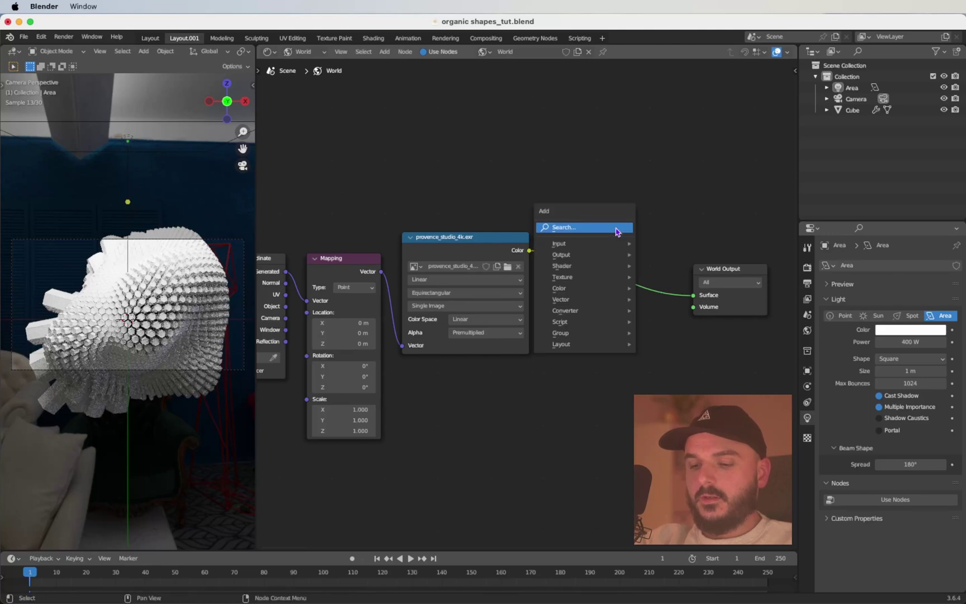
click(617, 232)
key(Escape)
Step: Insert a Hue/Saturation/Value node between the environment texture and the World Output
key(shift+a)
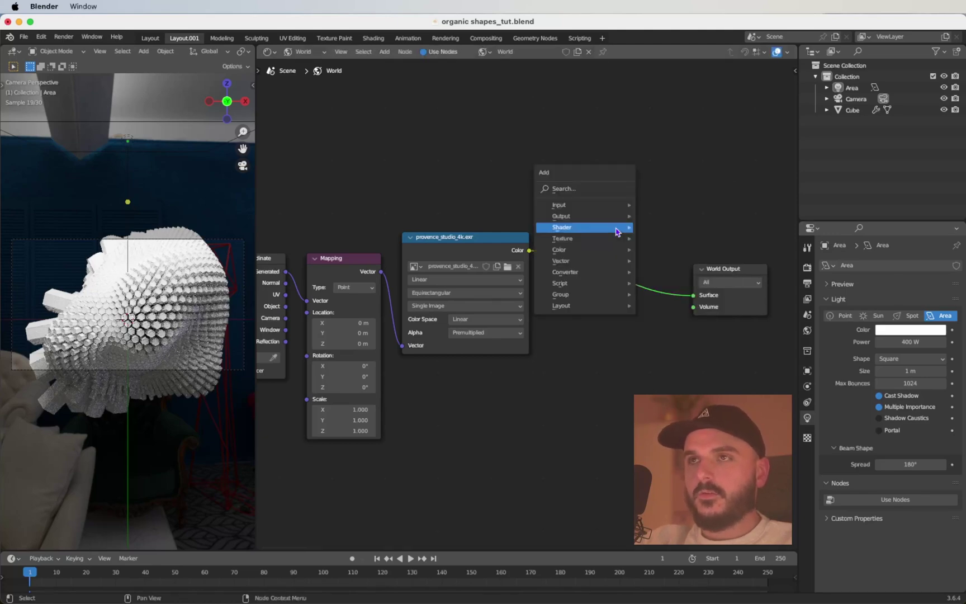
click(590, 190)
text(hue)
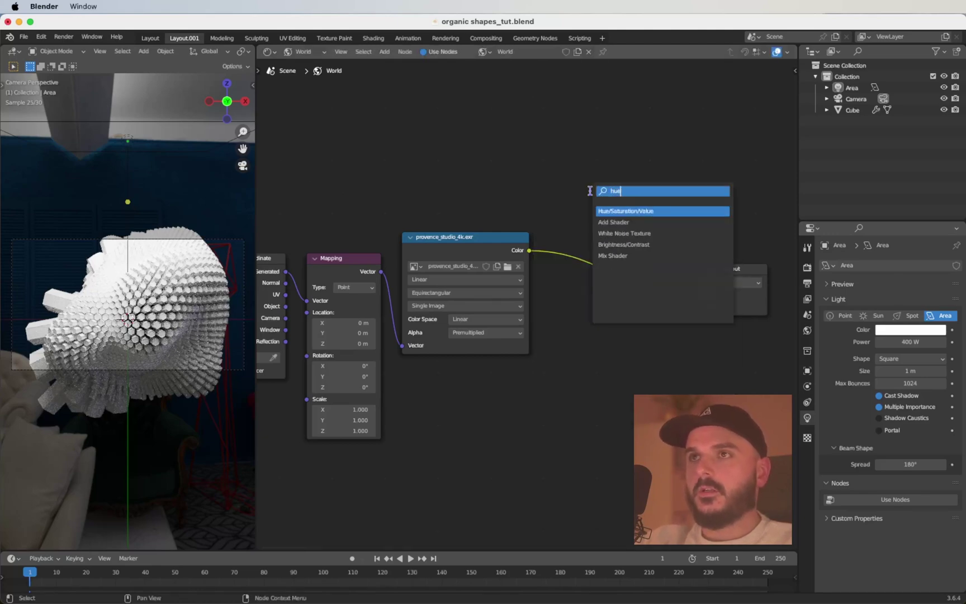
key(Return)
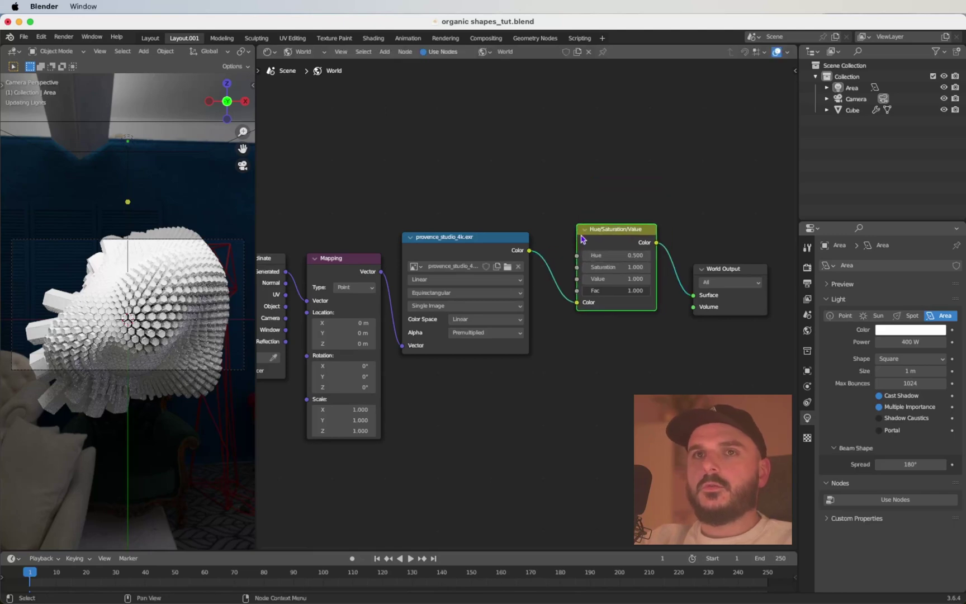
click(571, 232)
Step: In the Hue/Saturation/Value node, set Hue to 0.840 and Saturation to 4
scroll(592, 246, up, 2)
middle_drag(645, 263, 607, 286)
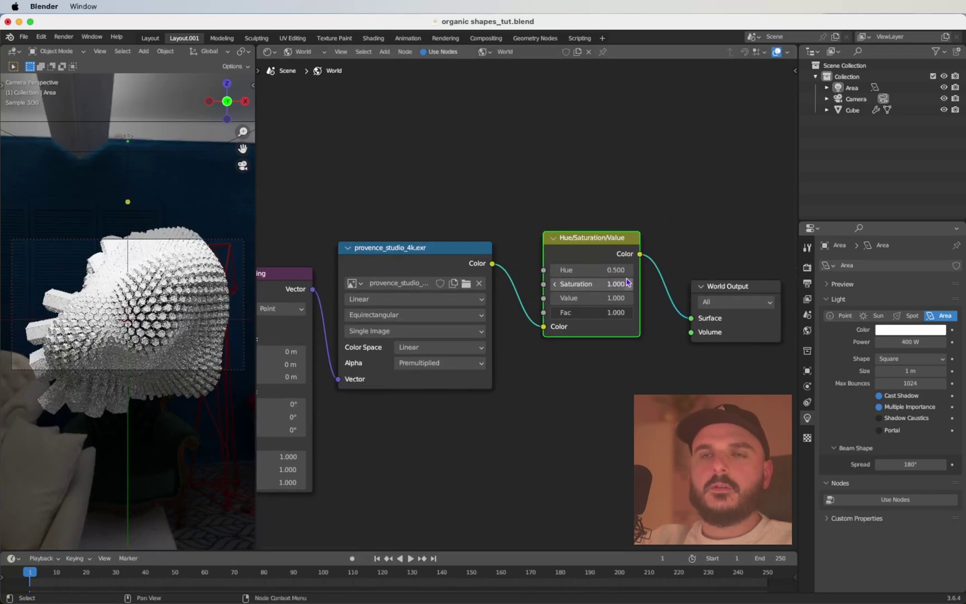
shift+drag(599, 270, 637, 270)
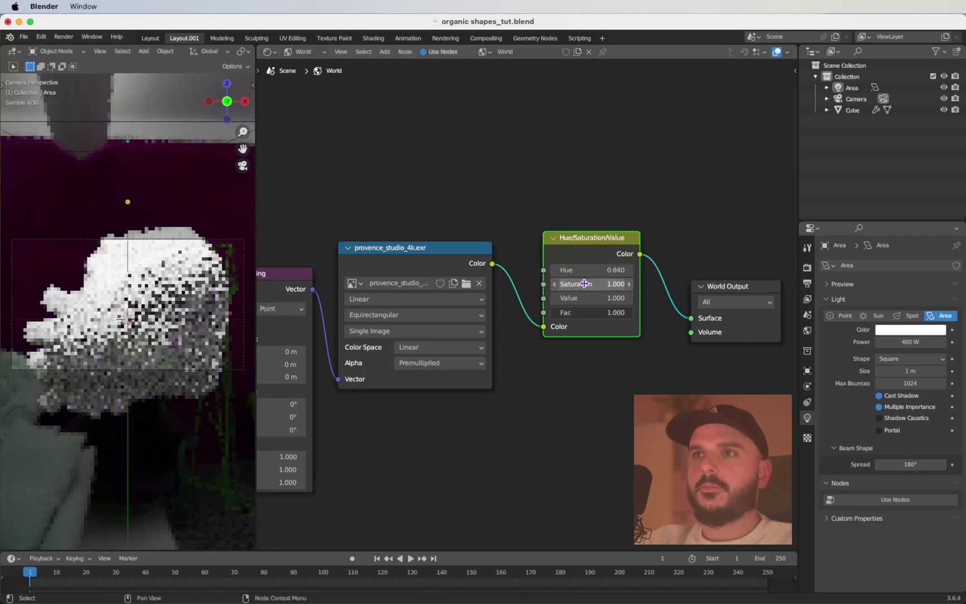
double_click(583, 284)
text(1.0)
key(Return)
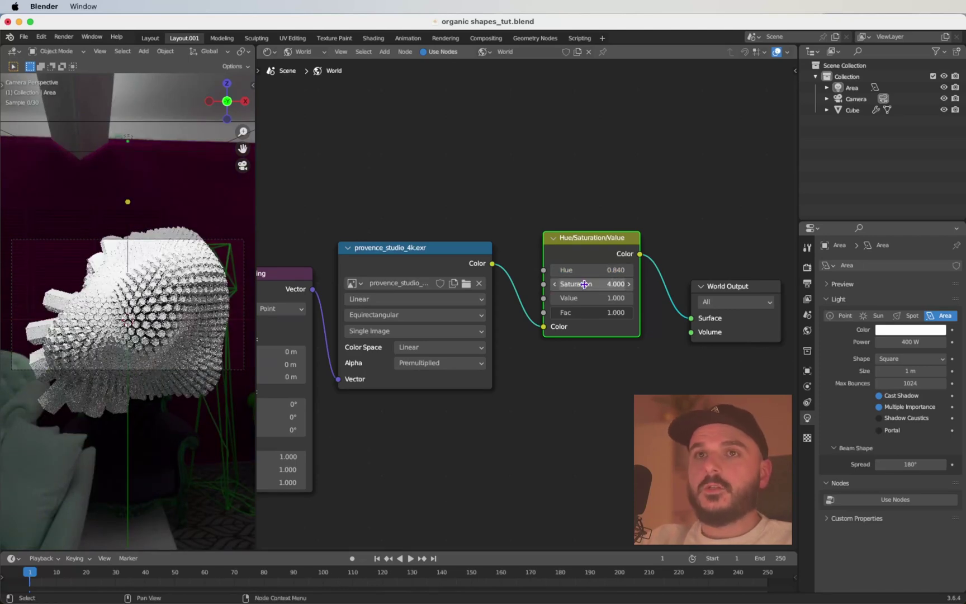
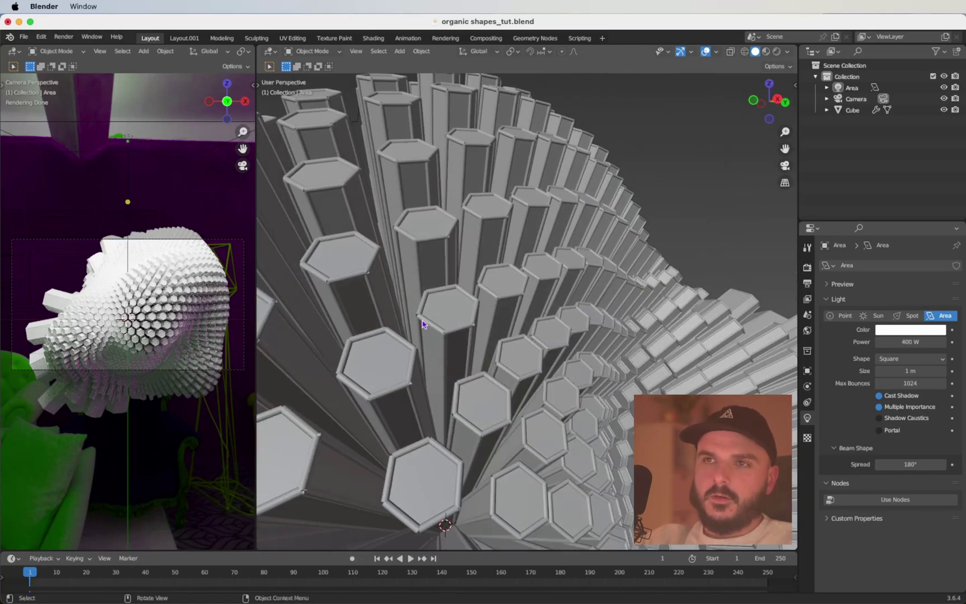
Step: Open the organic shape's node tree in the Geometry Nodes workspace, focused on the two Set Material nodes before Join Geometry
middle_drag(422, 324, 420, 317)
middle_drag(482, 274, 483, 274)
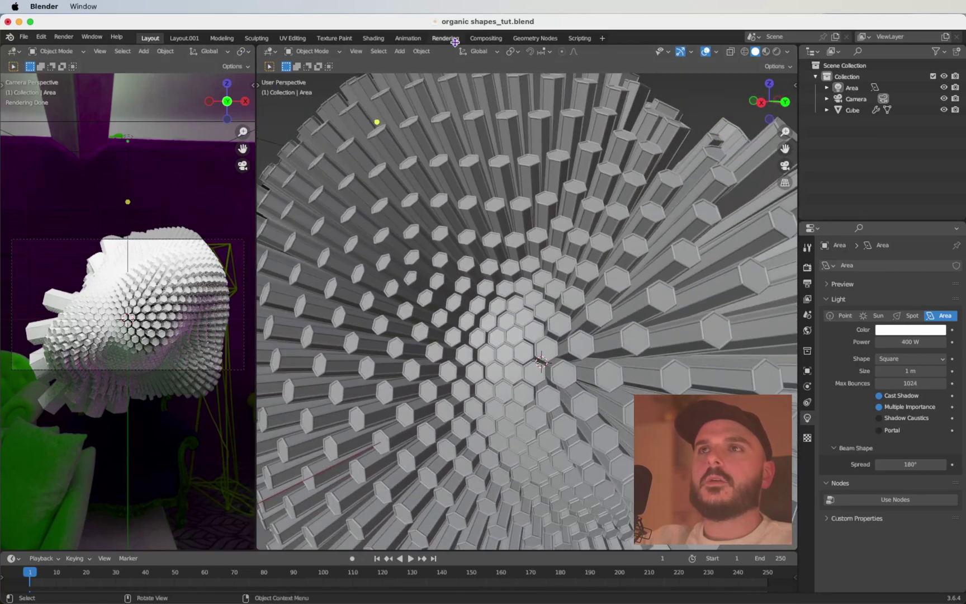
click(534, 38)
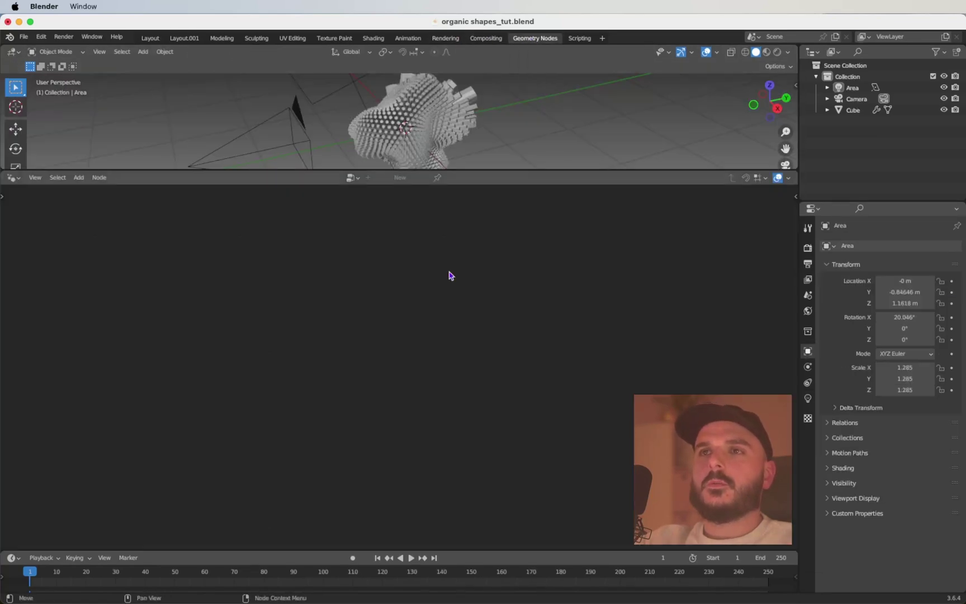
click(425, 137)
scroll(433, 368, up, 8)
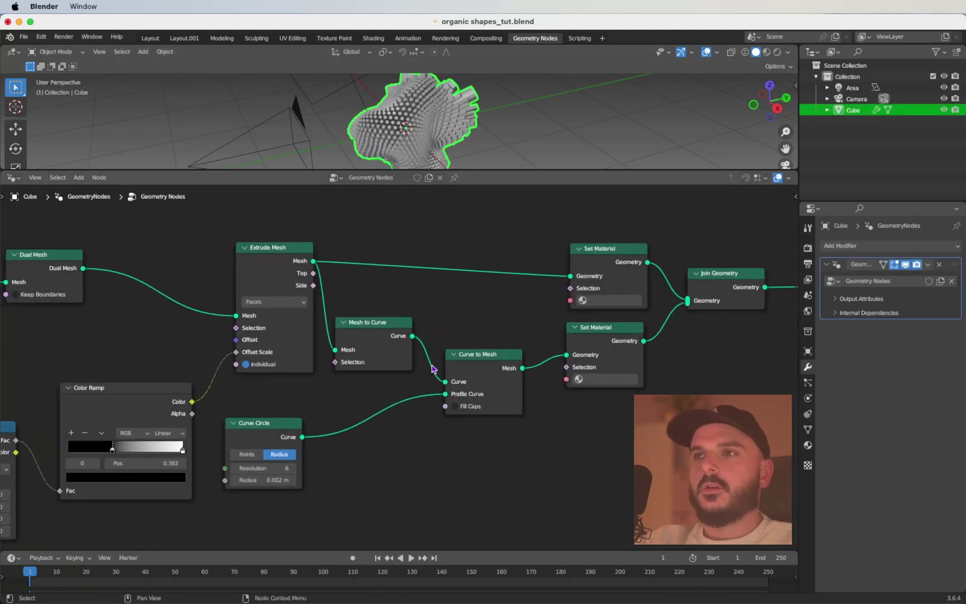
scroll(433, 369, down, 2)
scroll(425, 352, down, 2)
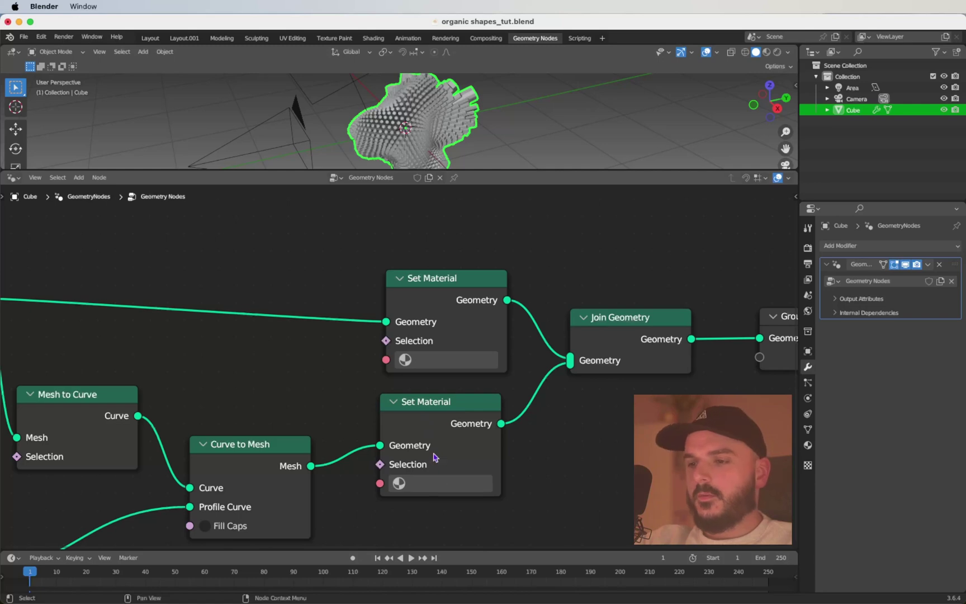
scroll(500, 357, down, 2)
Step: Save the file and replace the shape's existing material with a new one named Chrom
click(808, 445)
key(super+s)
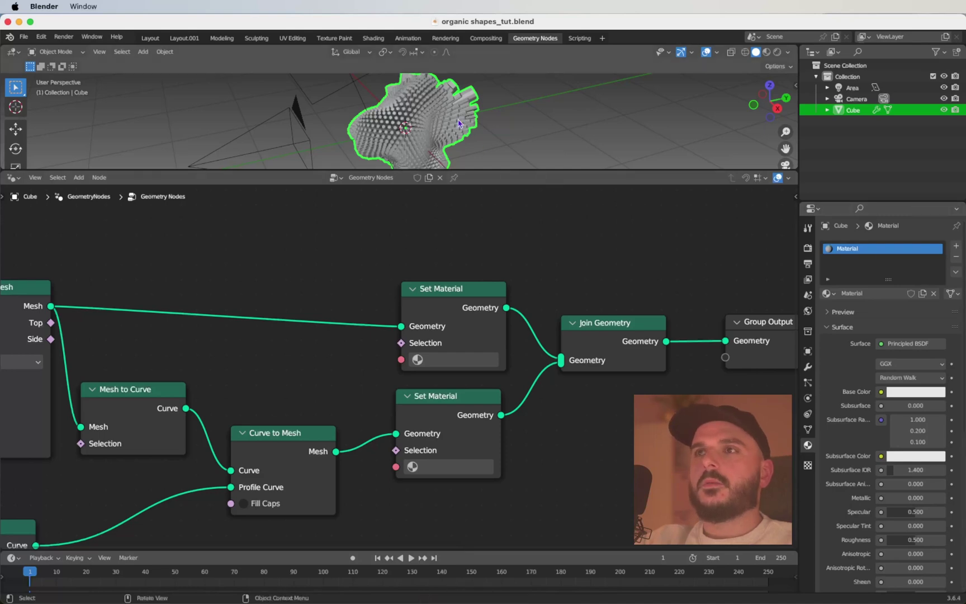
click(956, 258)
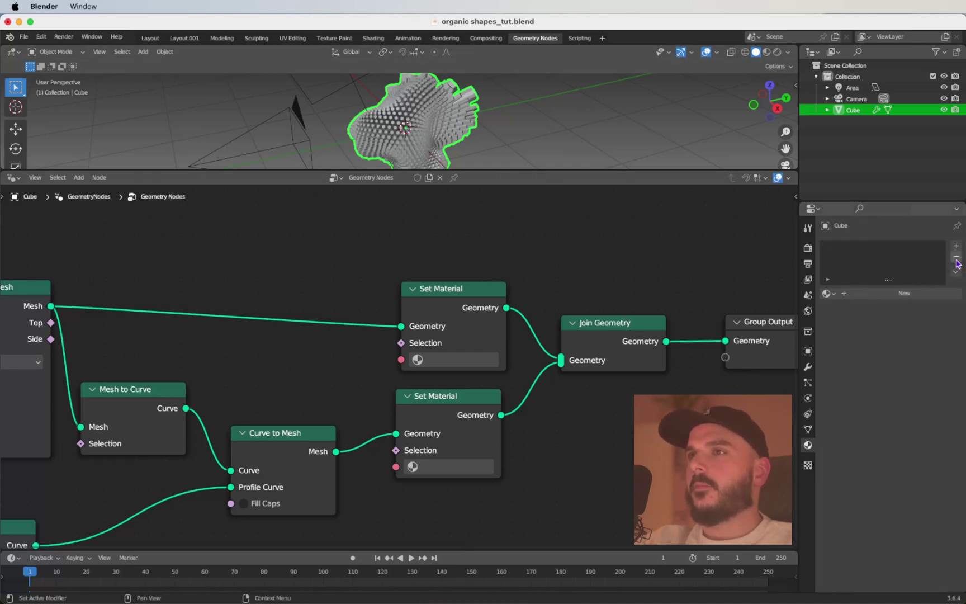
click(876, 298)
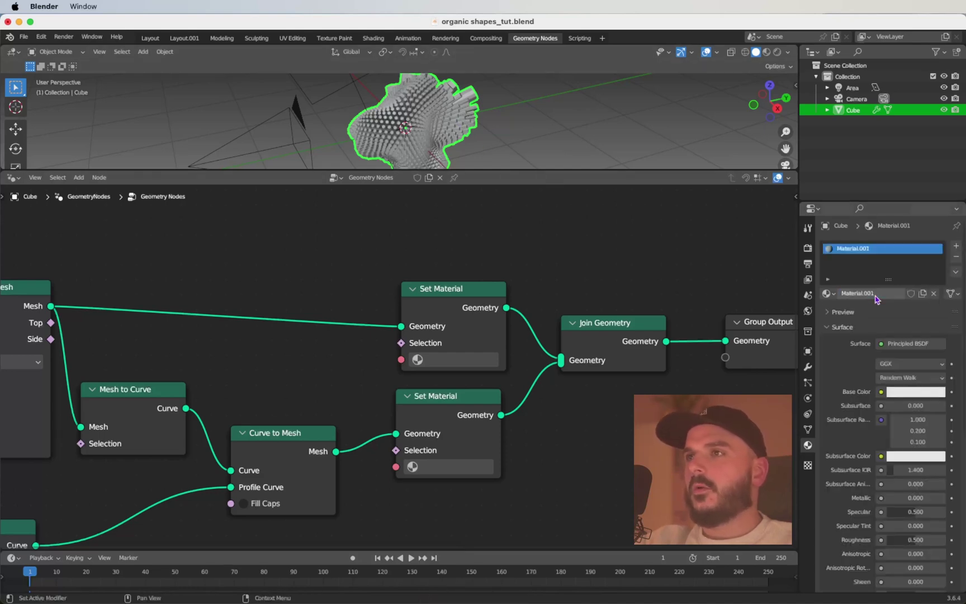
double_click(840, 247)
text(Coral)
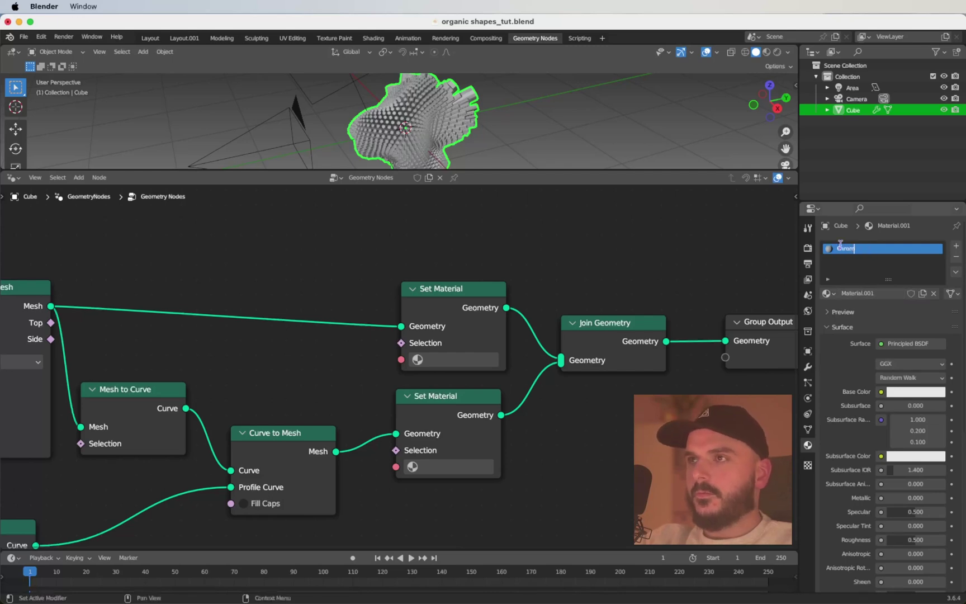
scroll(895, 406, down, 4)
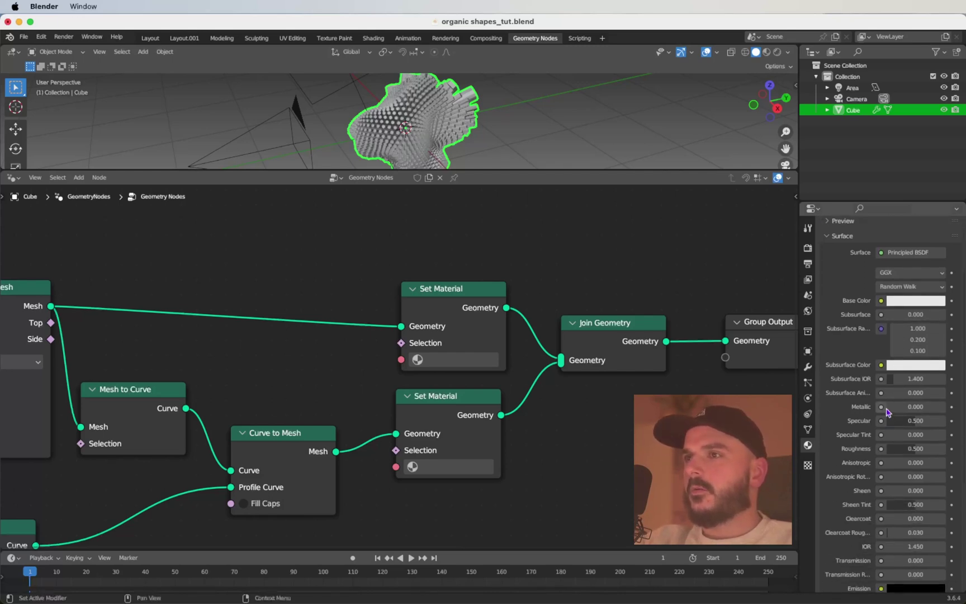
Step: Set the Chrome material's Metallic to 1 and Roughness to 0.2
text(1)
key(Return)
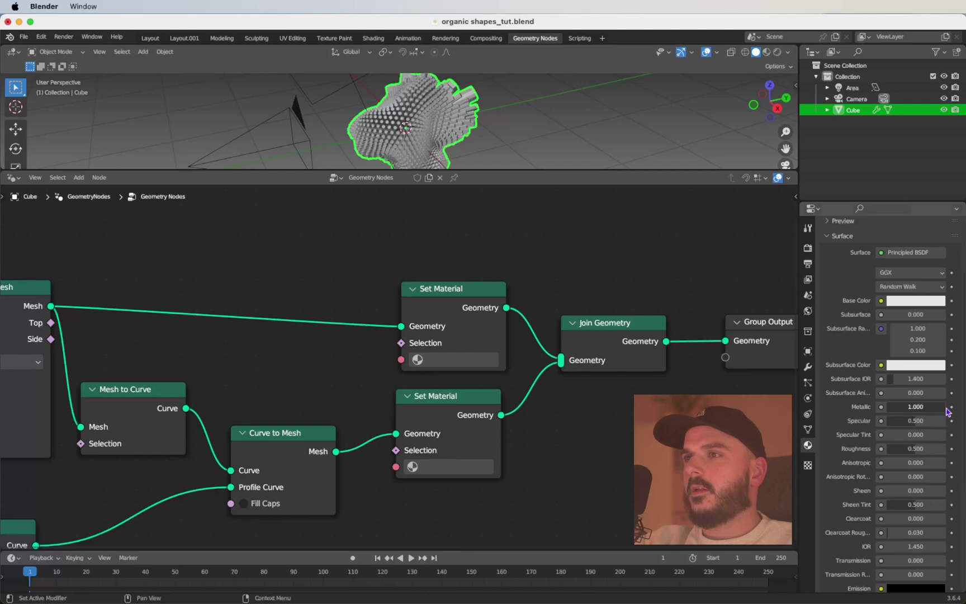
click(897, 449)
text(0.2)
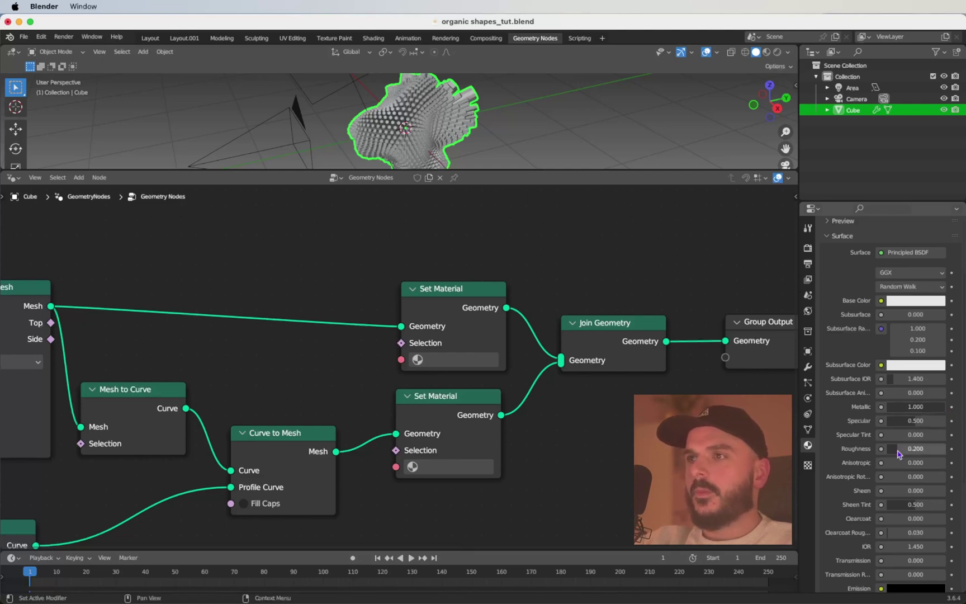
key(Return)
Step: Switch the 3D viewport to rendered shading, zoom in on the shape and enlarge the viewport above the node editor
key(z)
click(472, 84)
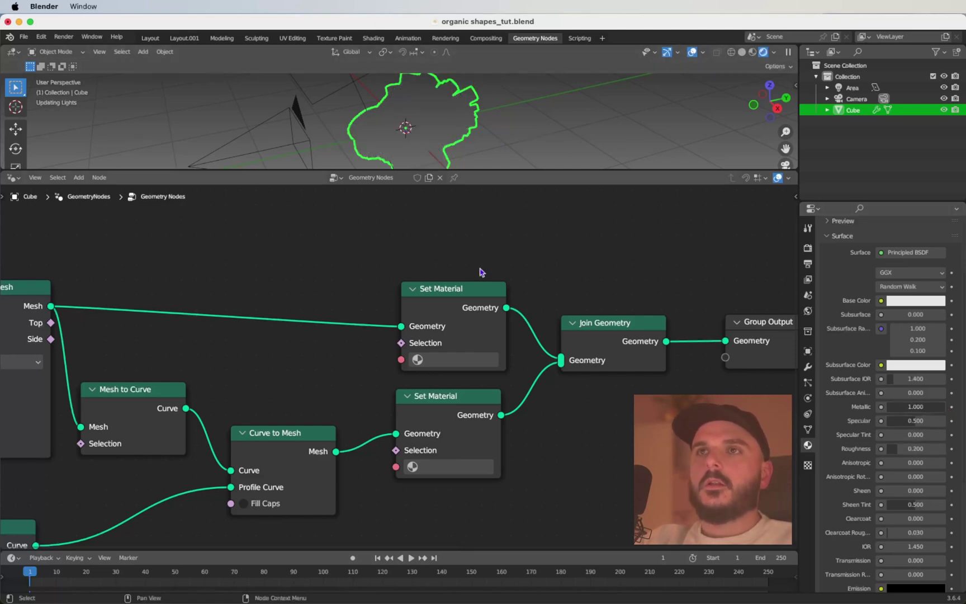
scroll(436, 127, up, 10)
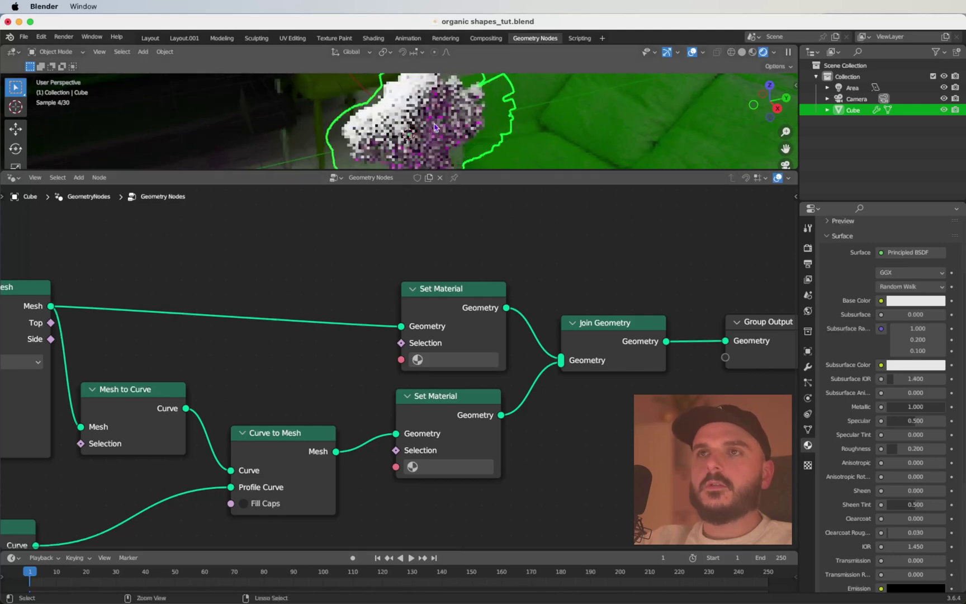
scroll(436, 128, down, 8)
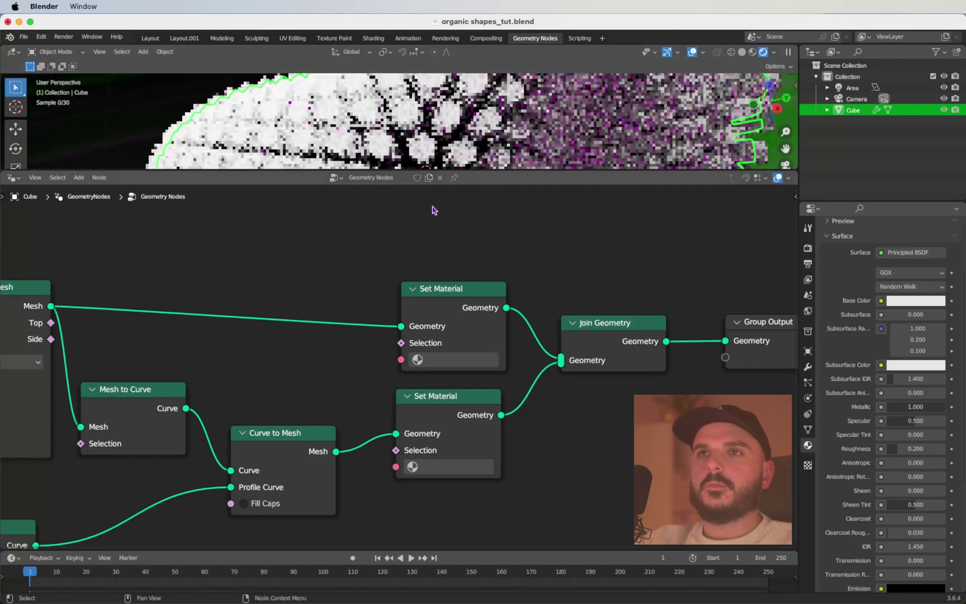
drag(450, 169, 455, 243)
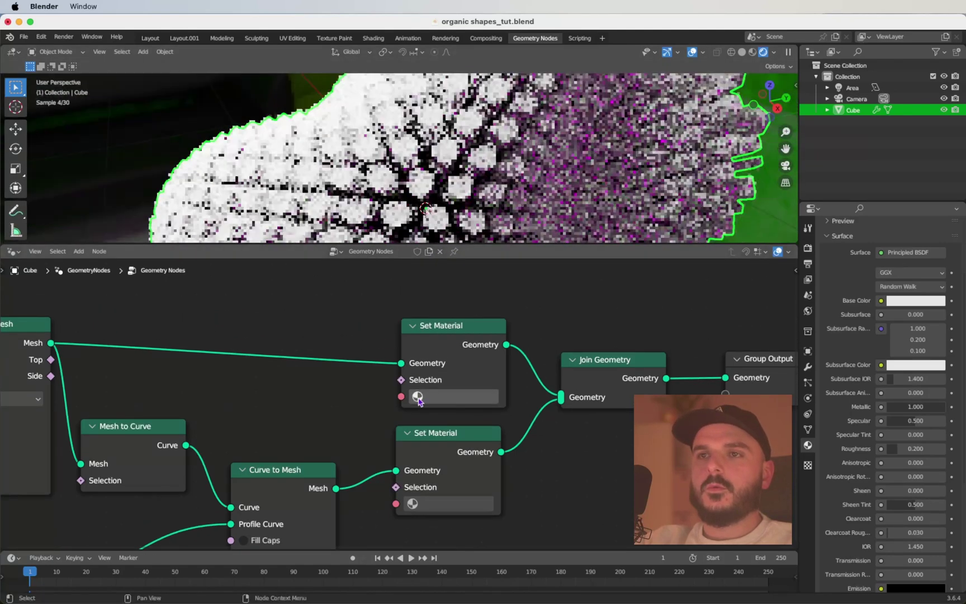
click(448, 396)
click(437, 421)
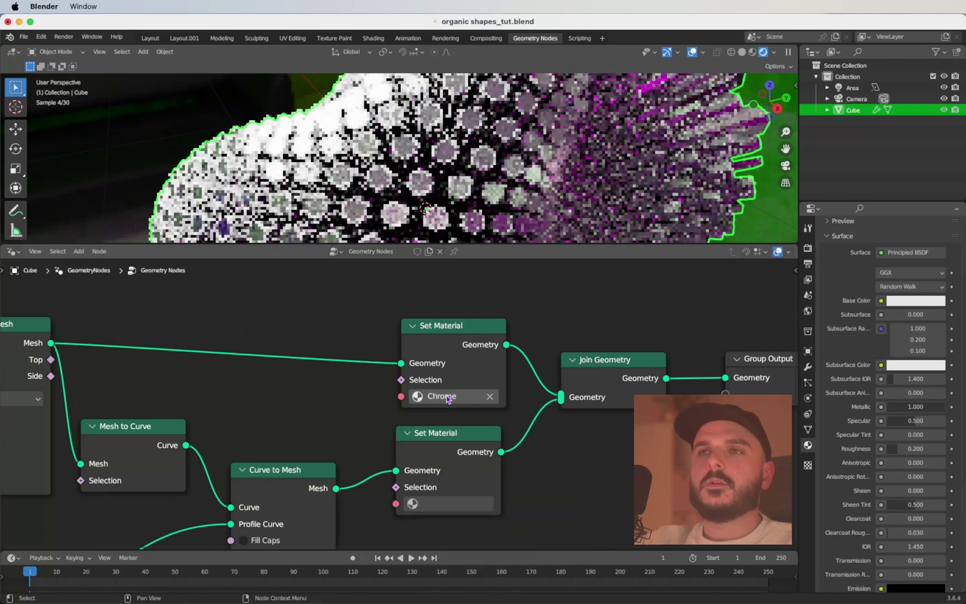
click(491, 396)
Step: Assign the Chrome material to the Set Material node that follows Curve to Mesh, and save the file
click(414, 503)
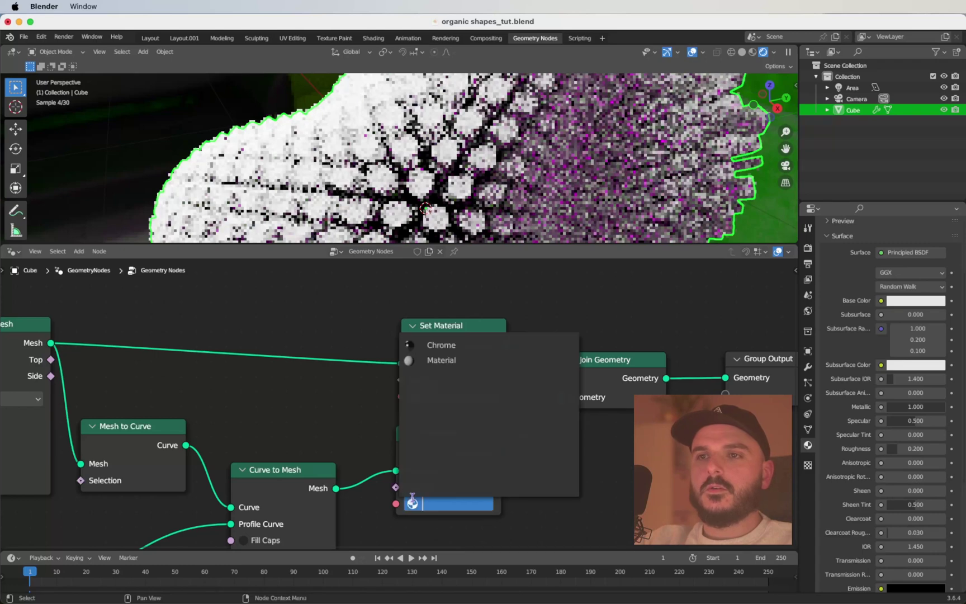
click(436, 346)
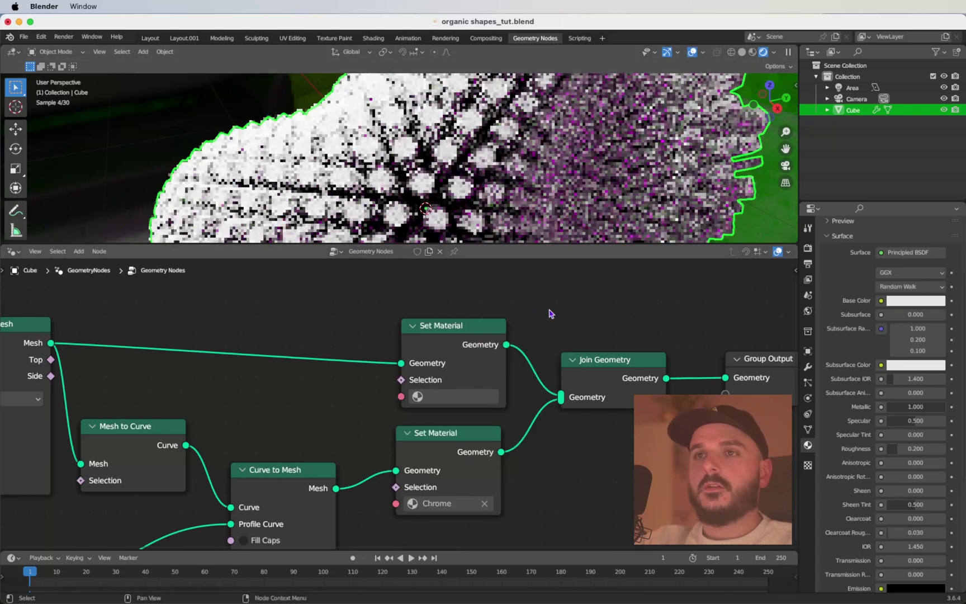
key(super+s)
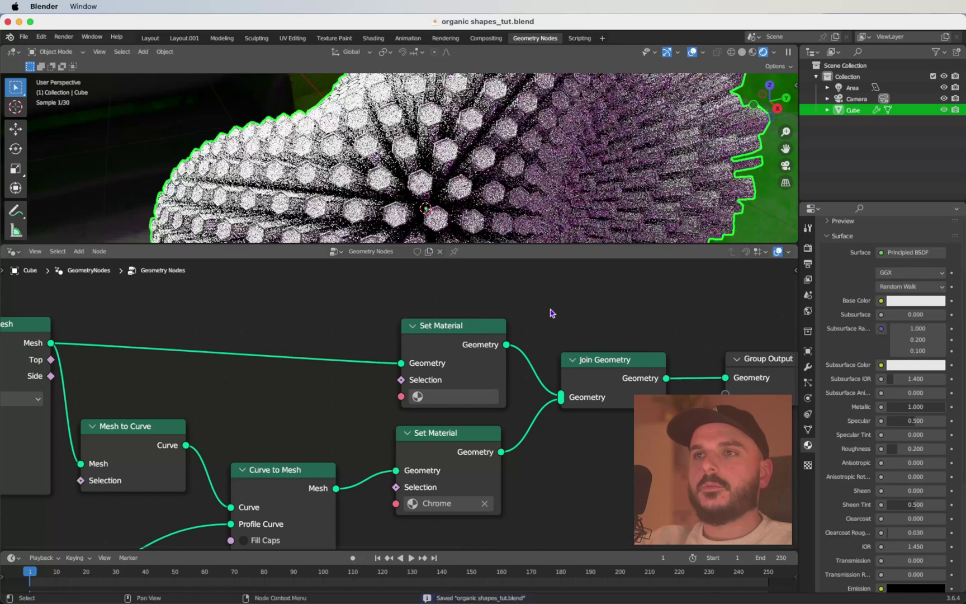
Step: Add a second material slot to the cube with a new material named Transparent
click(808, 445)
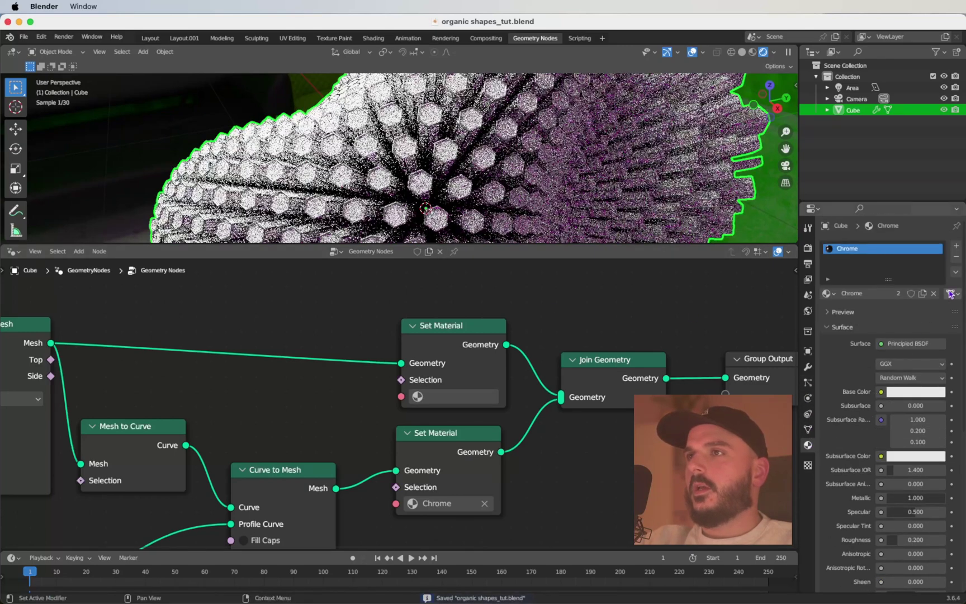
click(956, 246)
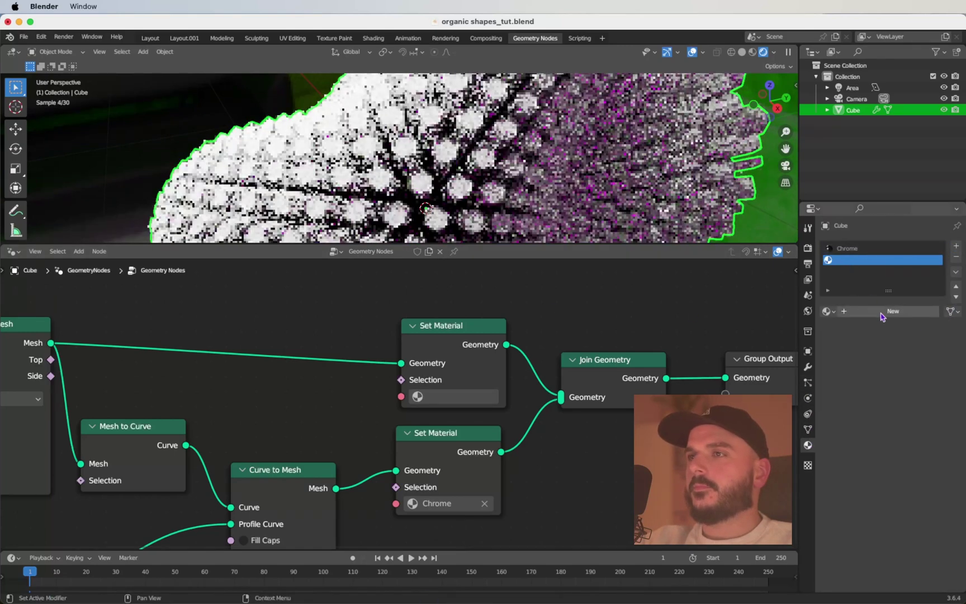
click(882, 314)
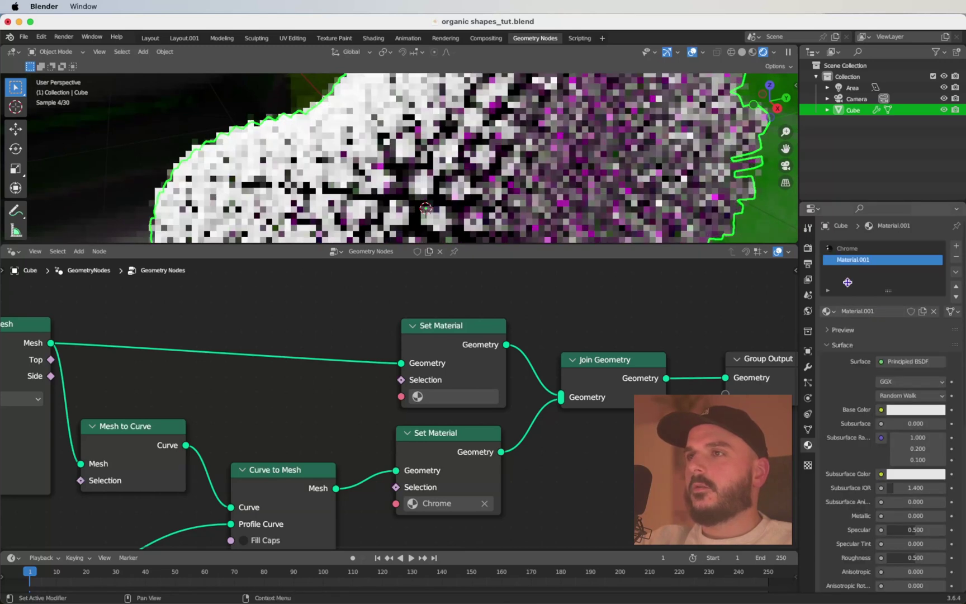
double_click(844, 260)
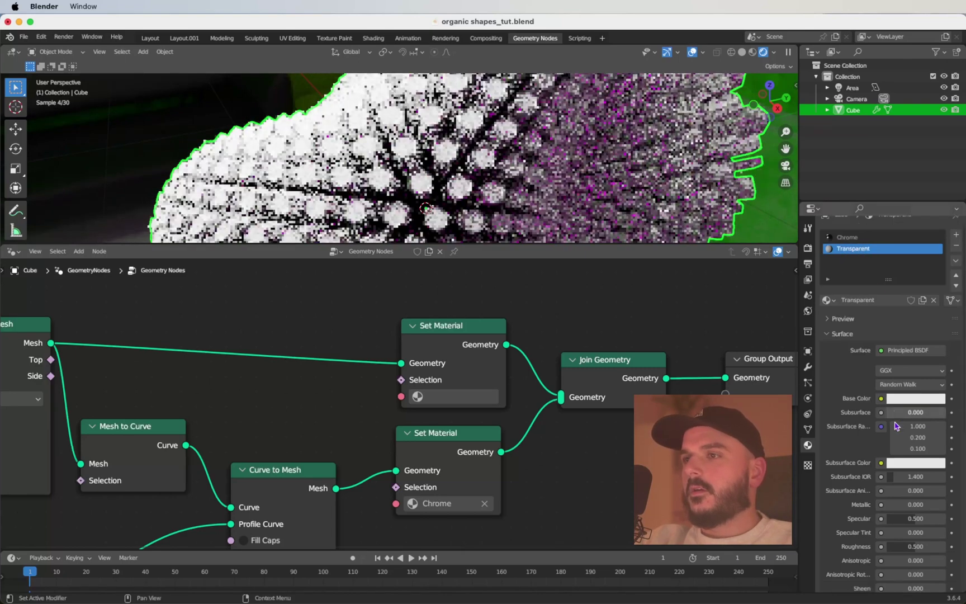
Step: Set the Transparent material's Transmission to 1 and assign it to the Set Material node fed directly by the mesh
scroll(896, 428, down, 10)
scroll(895, 427, up, 4)
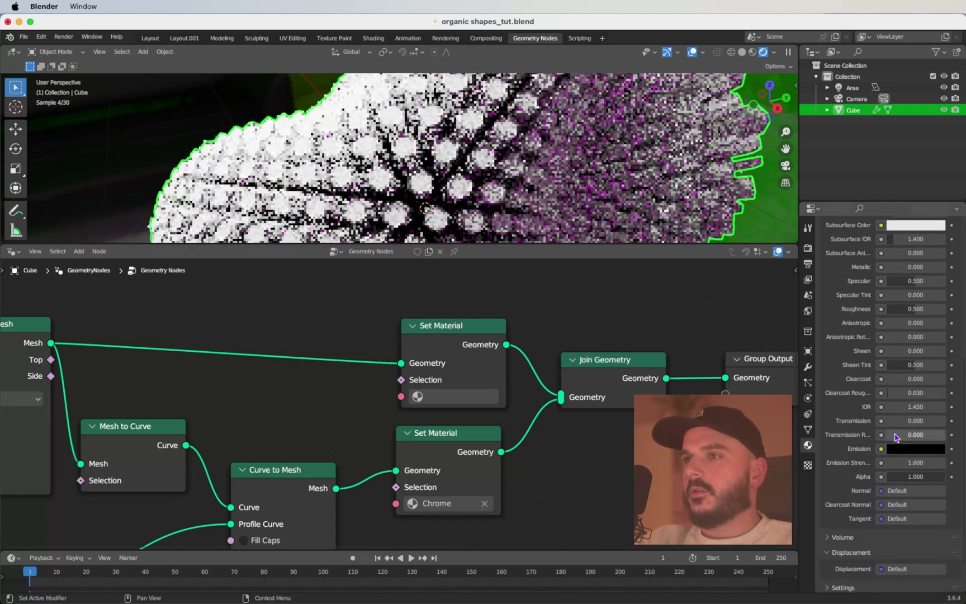
drag(895, 432, 945, 432)
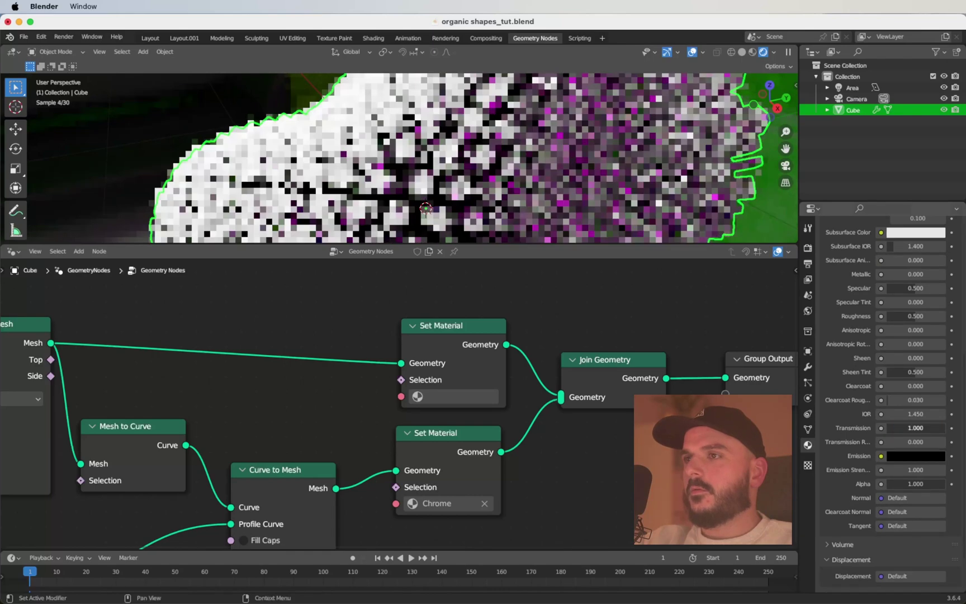
click(428, 396)
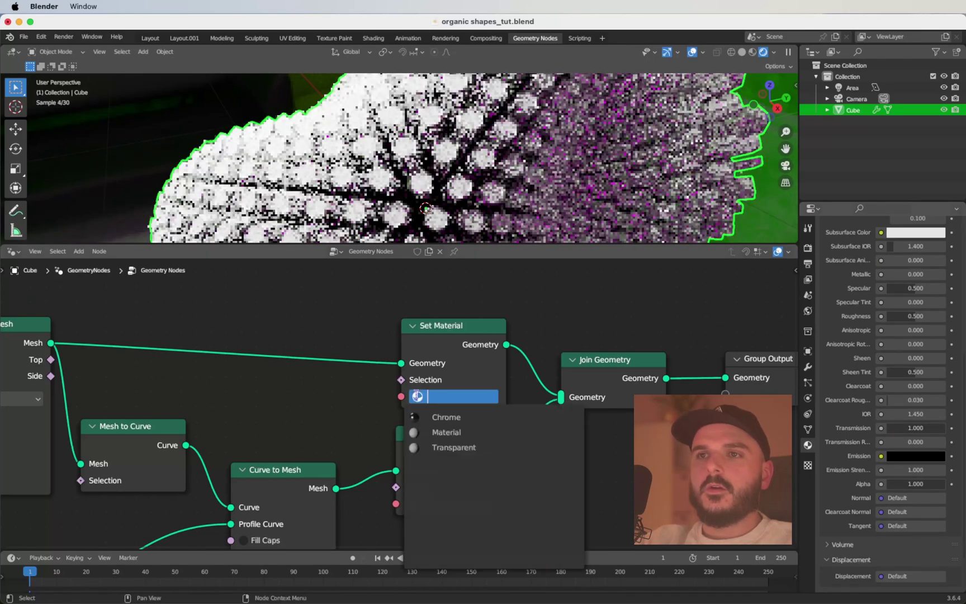
click(454, 447)
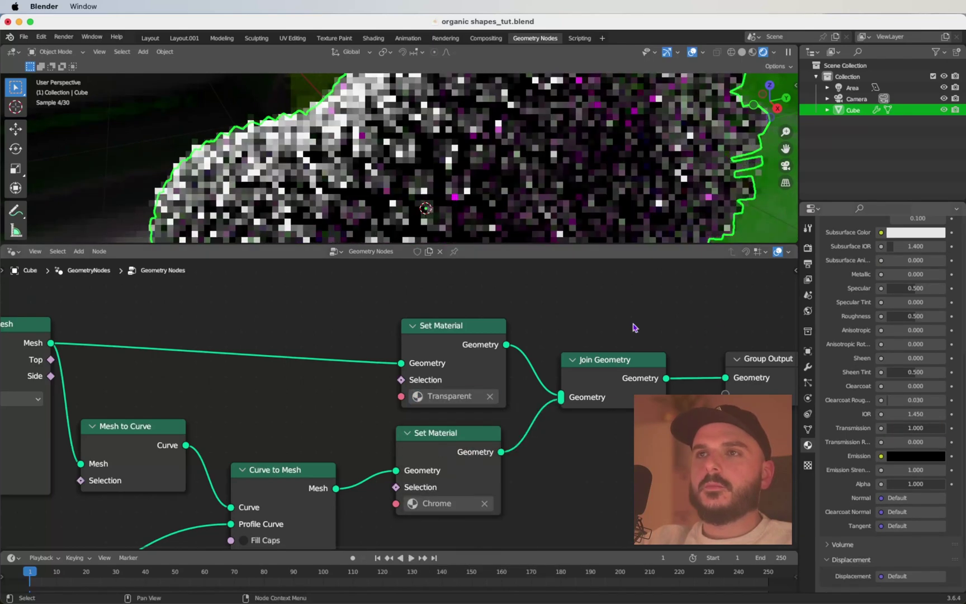
Step: Set the Transparent material's Roughness to 0 and save the file
key(super+s)
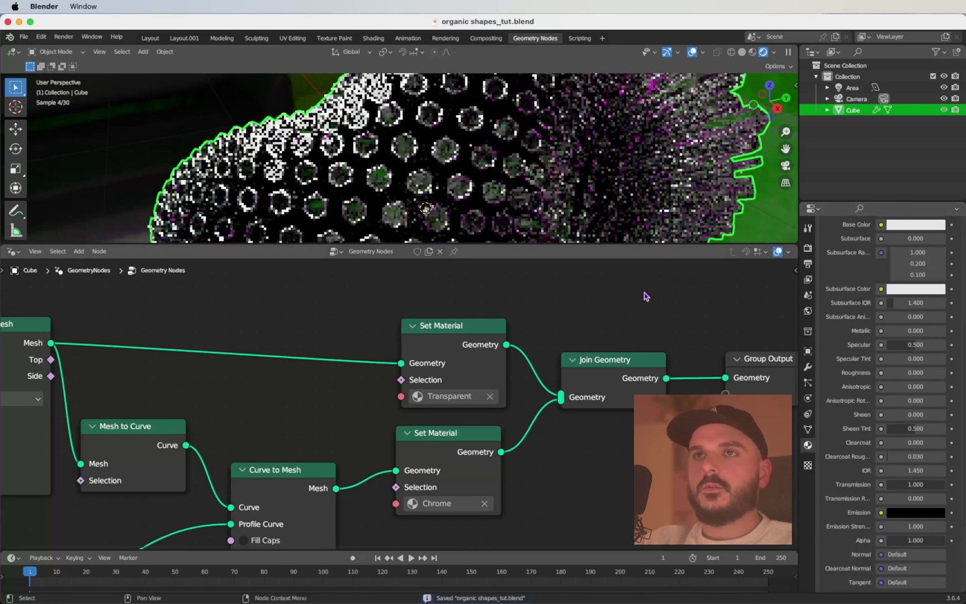
scroll(903, 434, up, 2)
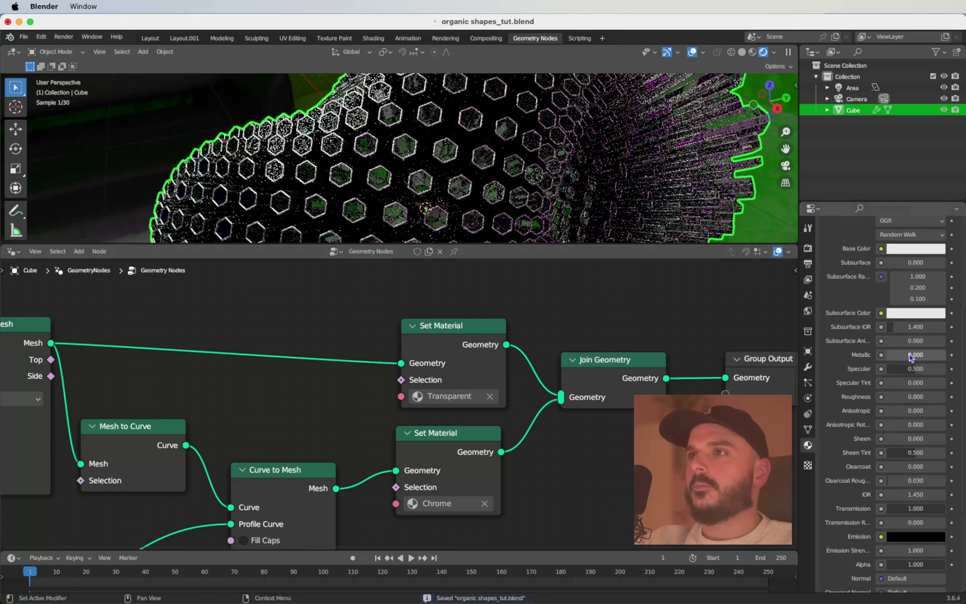
scroll(911, 357, up, 3)
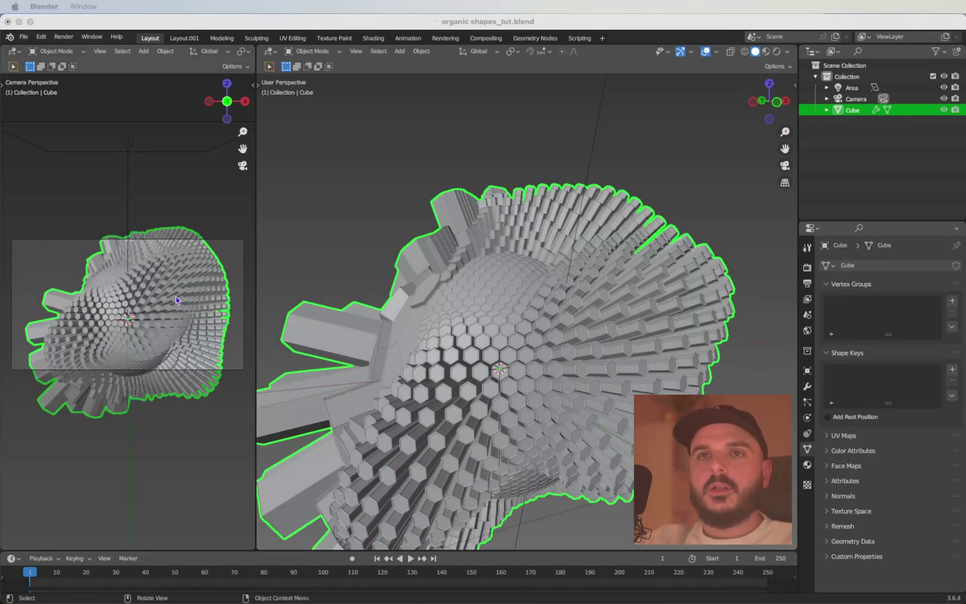
Step: In the Layout workspace, lock the camera to the camera view and orbit and pan it around the shape
click(176, 300)
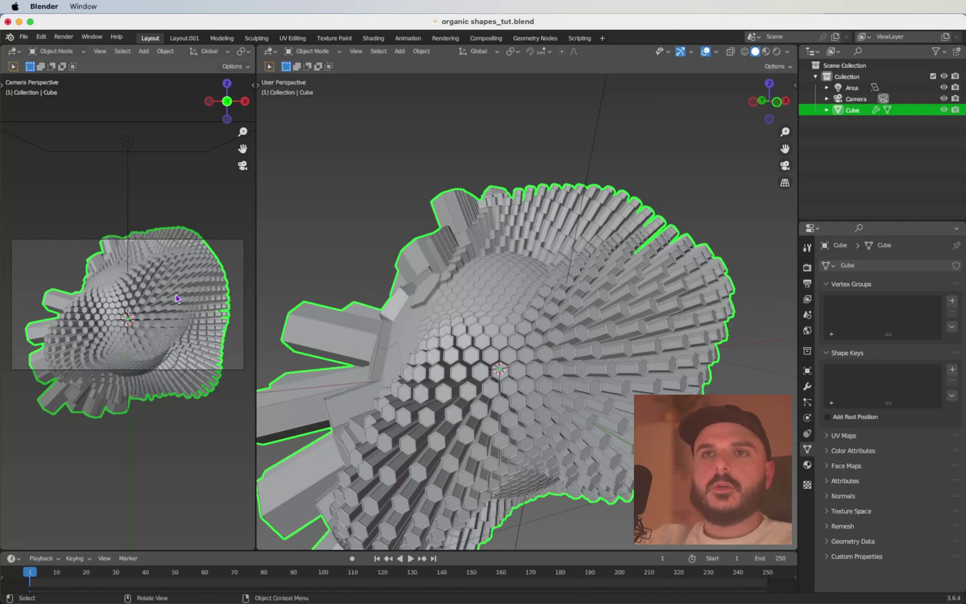
key(n)
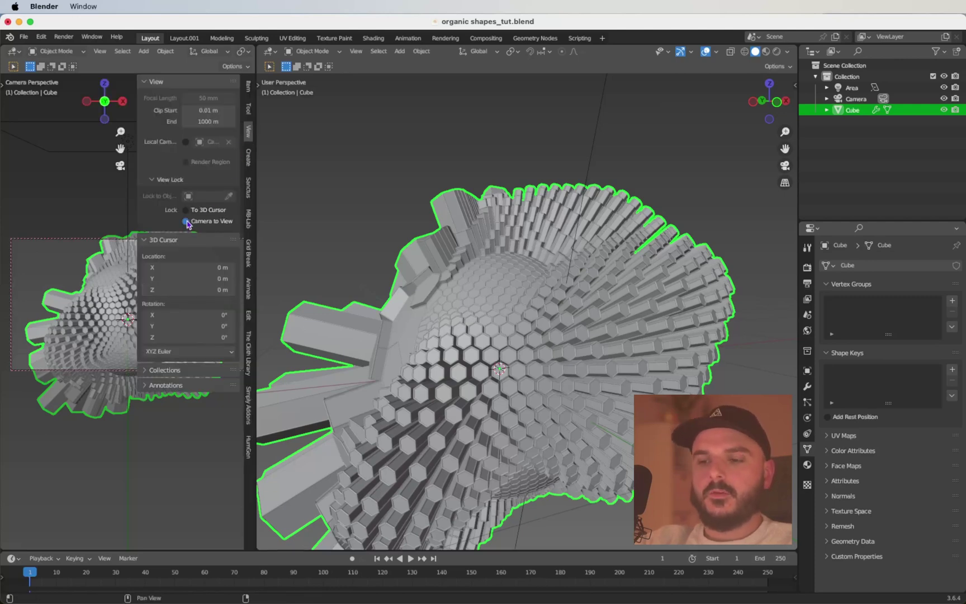
key(n)
middle_drag(162, 302, 178, 313)
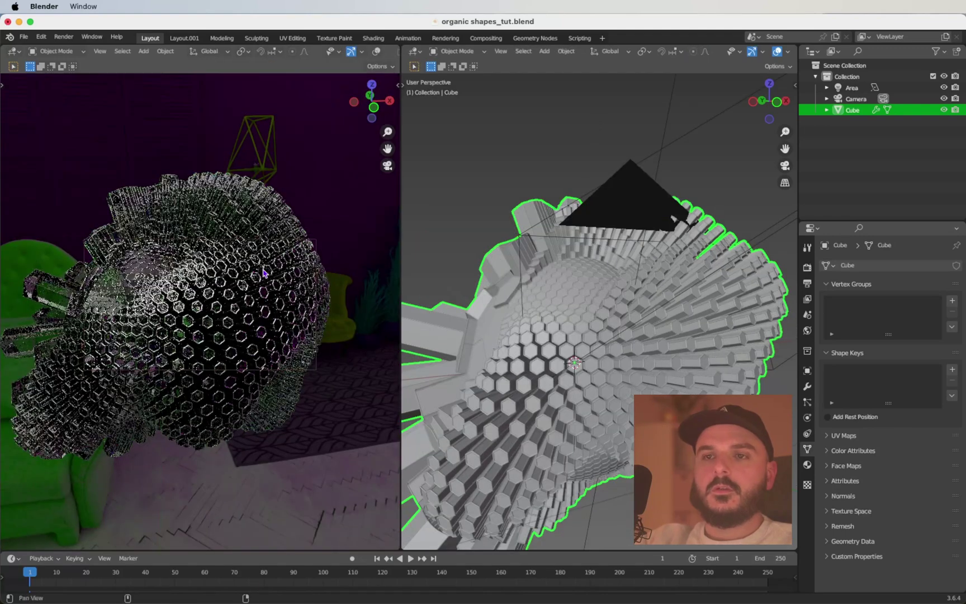
shift+middle_drag(263, 273, 249, 322)
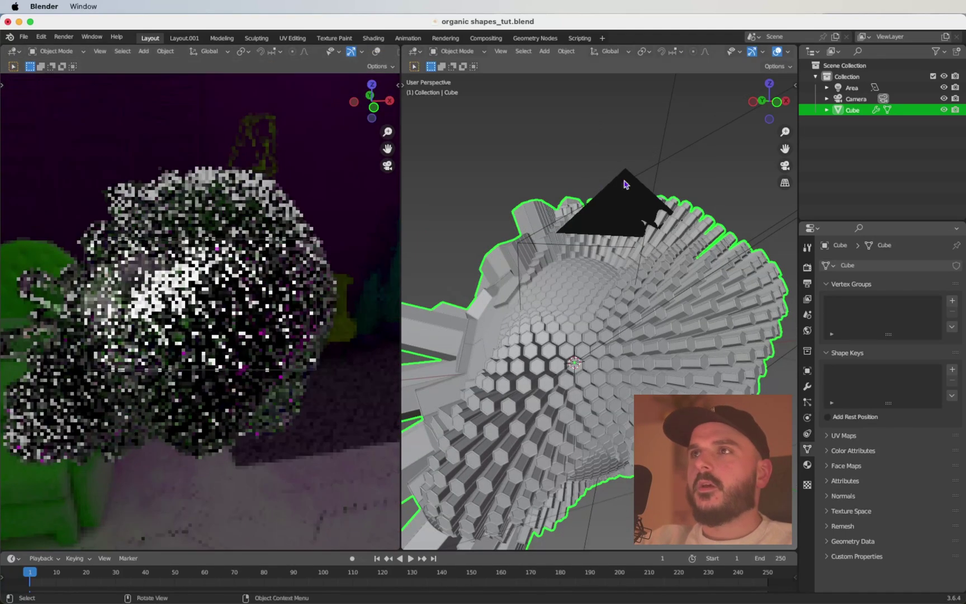
Step: Set the camera's viewport display Passepartout to 1
click(849, 100)
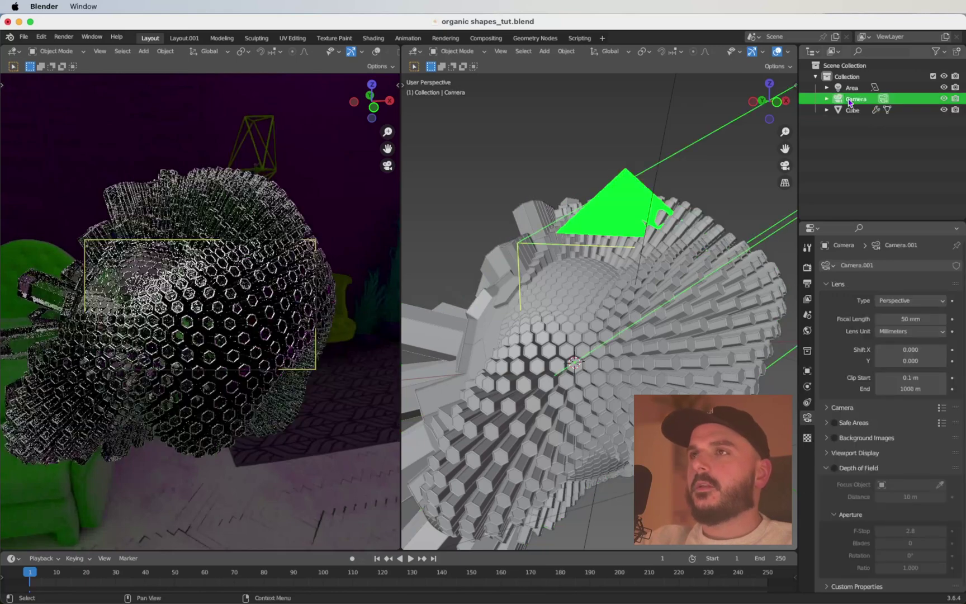
scroll(875, 435, down, 1)
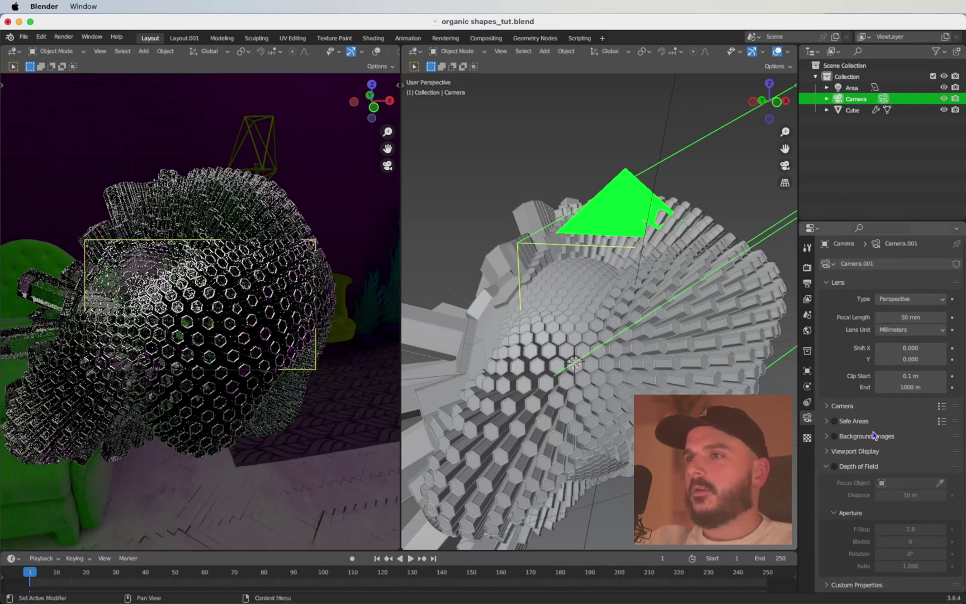
click(827, 453)
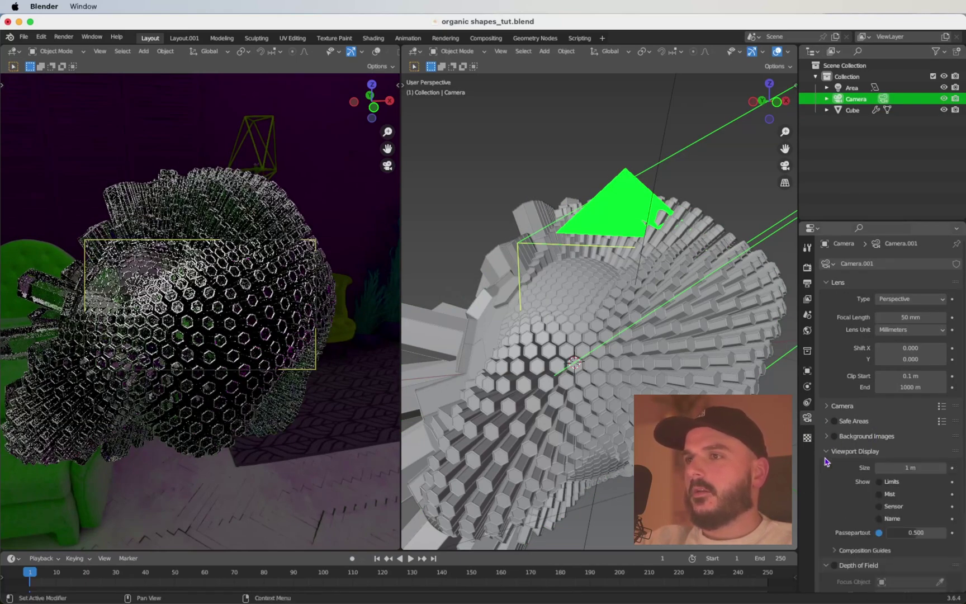
scroll(894, 454, down, 4)
drag(911, 449, 950, 447)
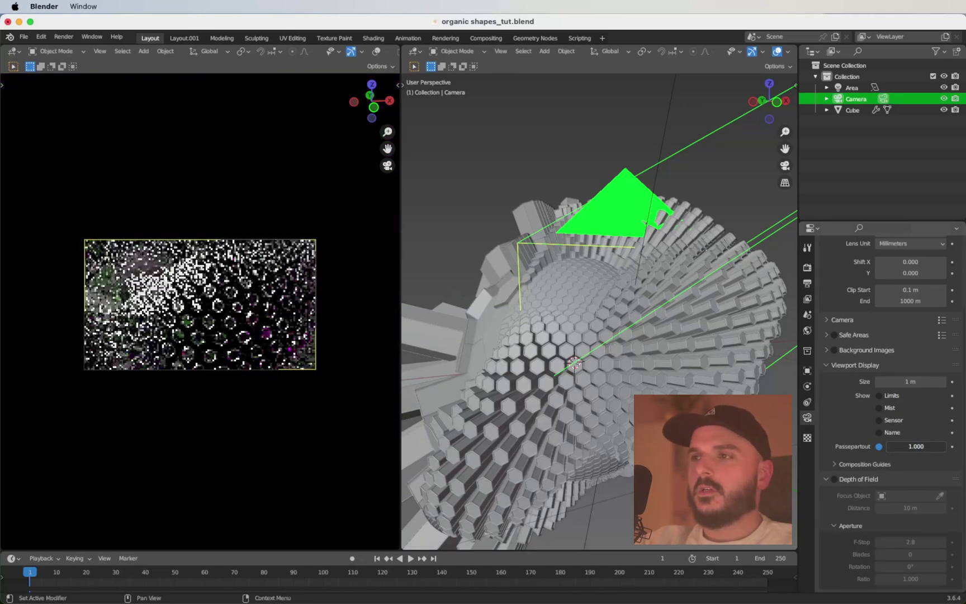
Step: Enlarge the camera frame in its viewport with Lock Camera to View temporarily off, and select the organic shape
key(q)
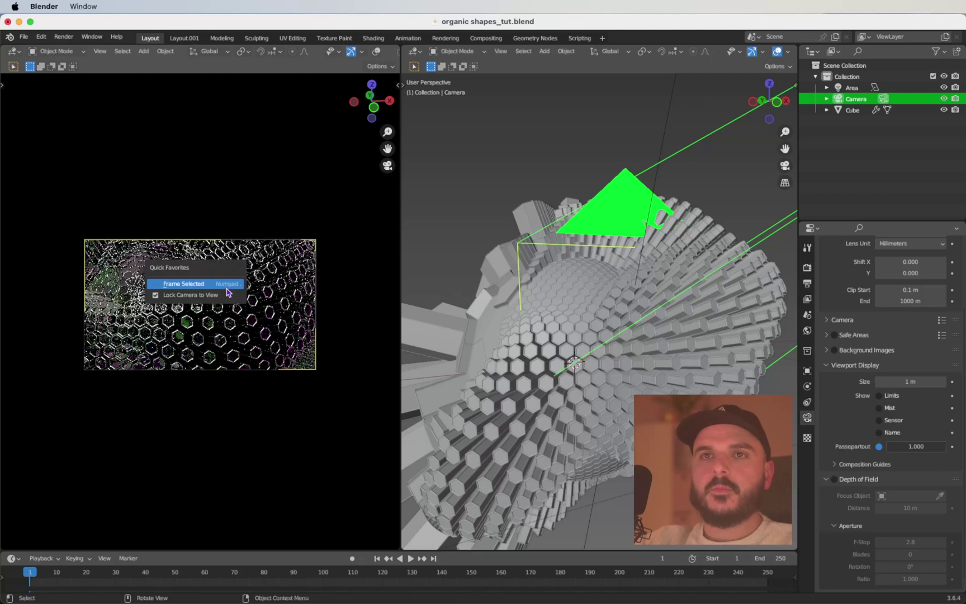
click(226, 286)
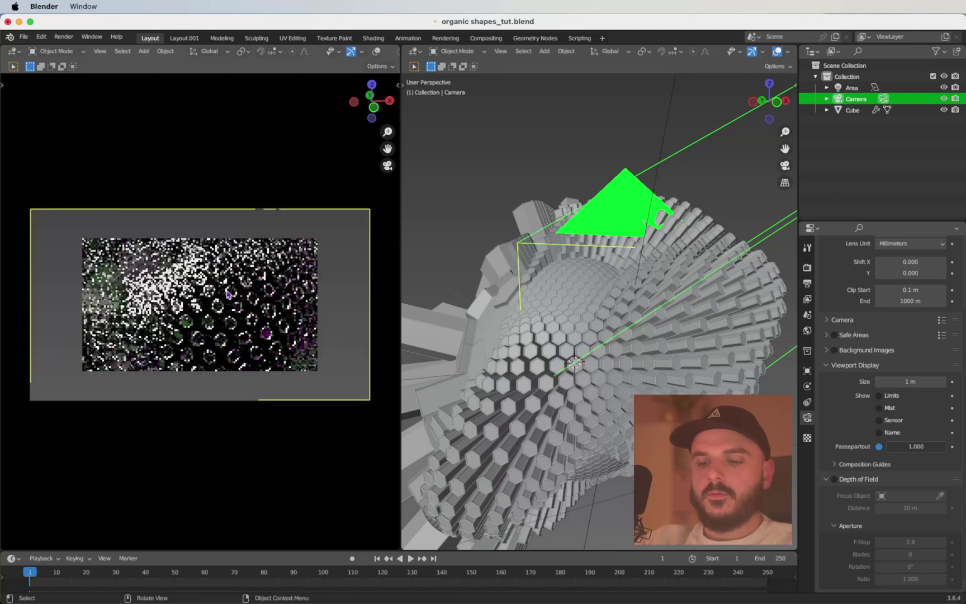
key(q)
click(226, 290)
click(224, 300)
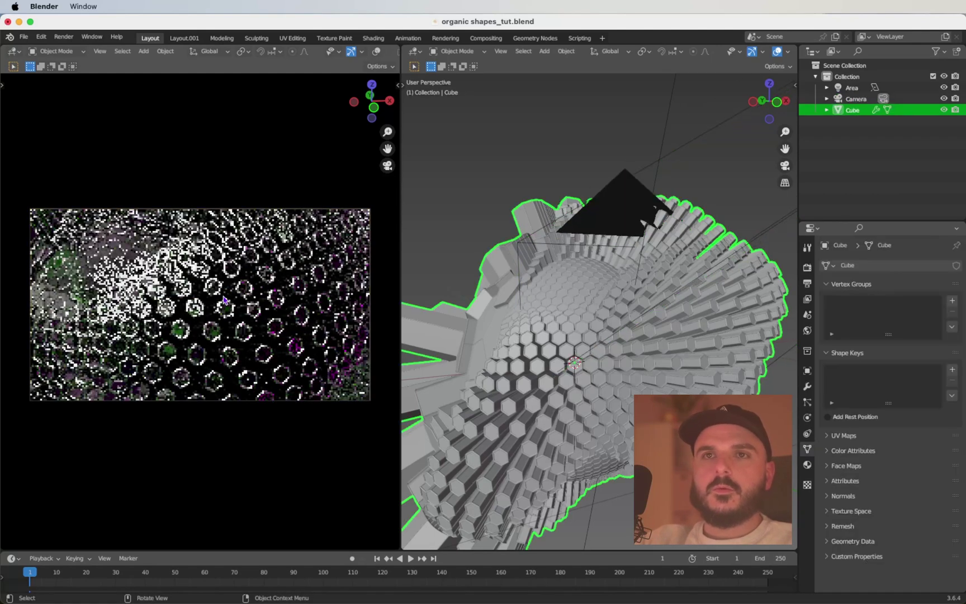
Step: Move and orbit the locked camera to a close-up of the hexagonal extrusions on the shape's front
scroll(223, 301, down, 2)
ctrl+scroll(224, 300, down, 4)
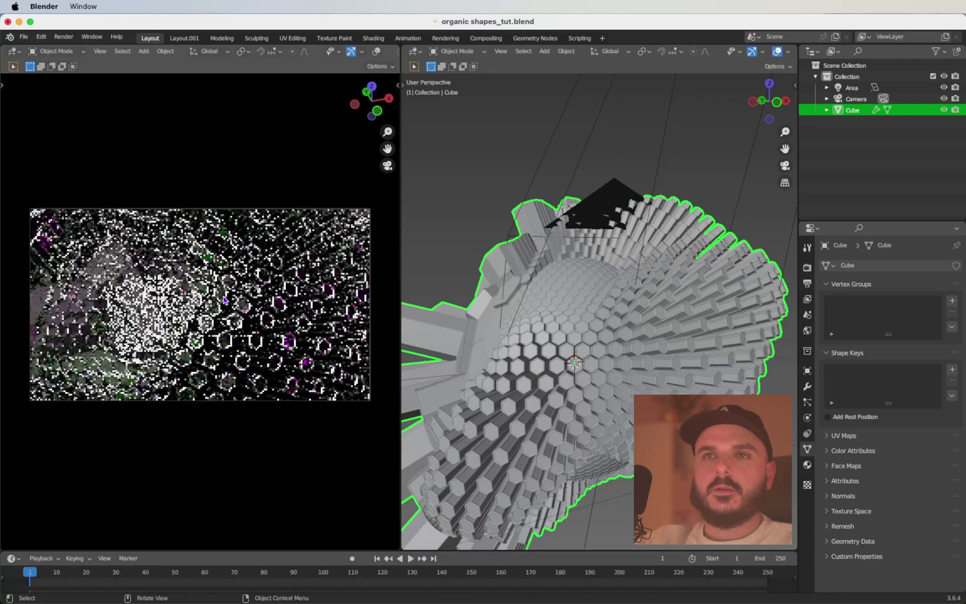
middle_drag(223, 300, 242, 310)
shift+scroll(241, 310, down, 6)
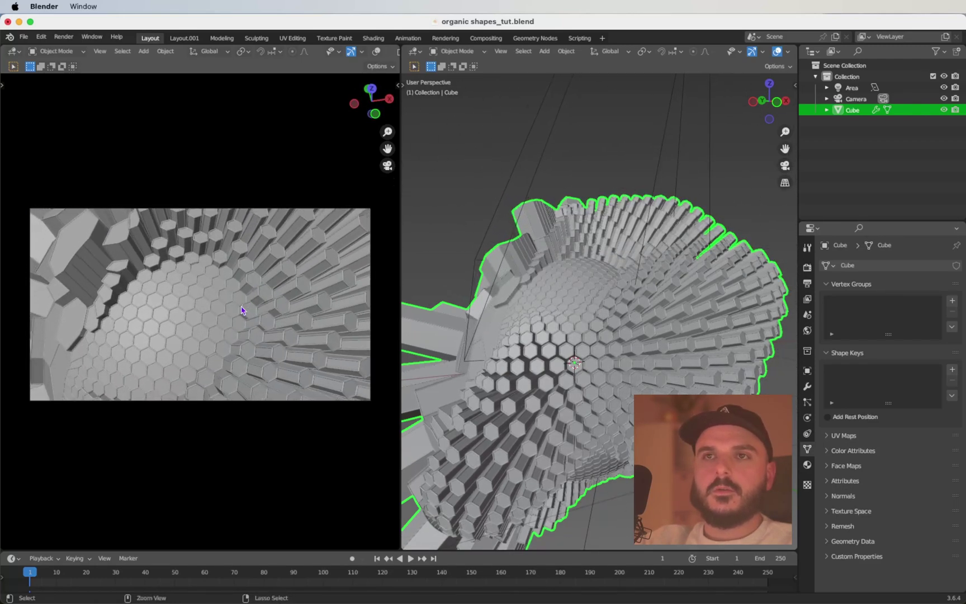
shift+scroll(242, 310, down, 6)
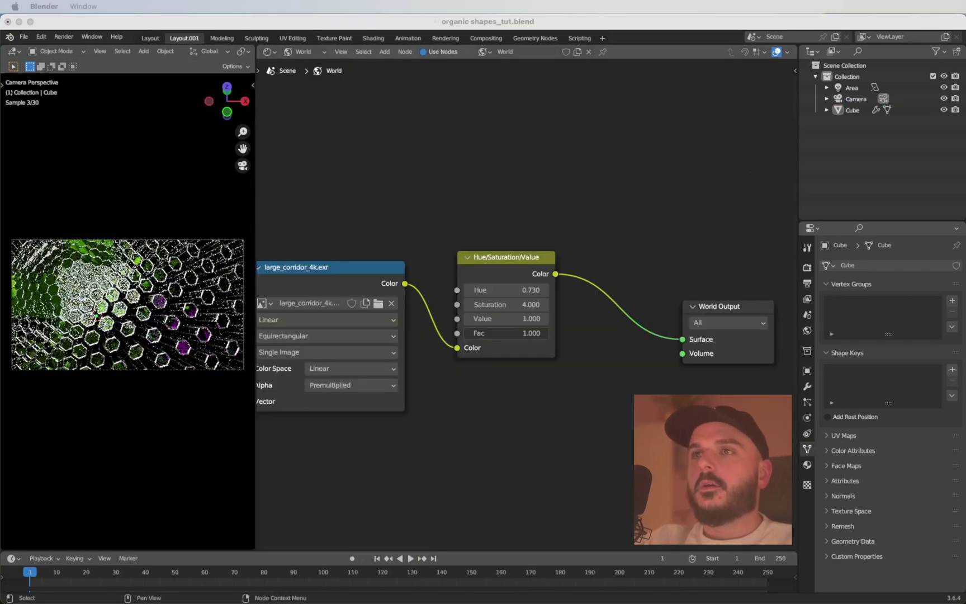
Step: Insert a Background node between the world's Hue/Saturation/Value node and World Output, and set its Strength to 40
click(622, 231)
scroll(622, 231, down, 2)
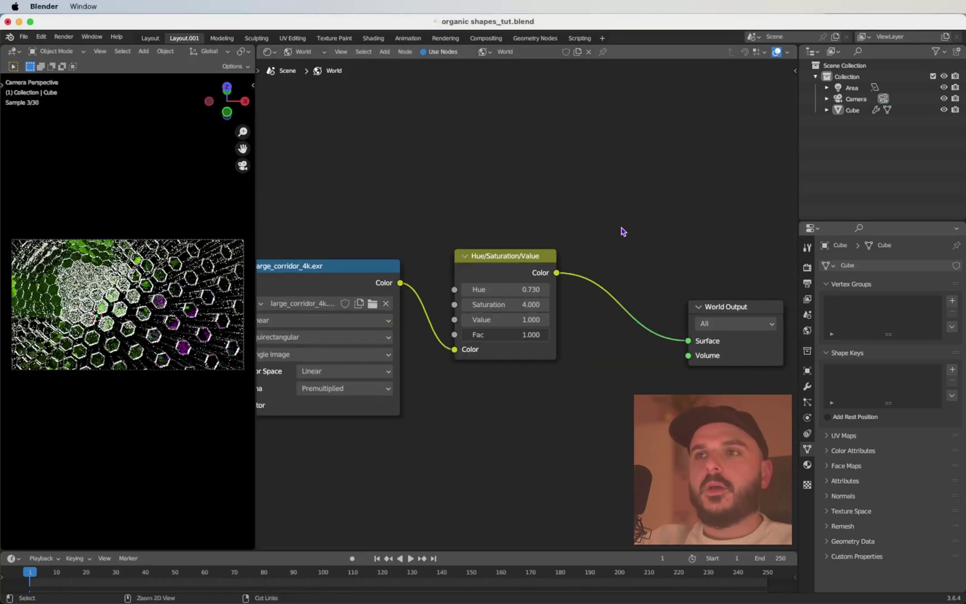
key(shift+a)
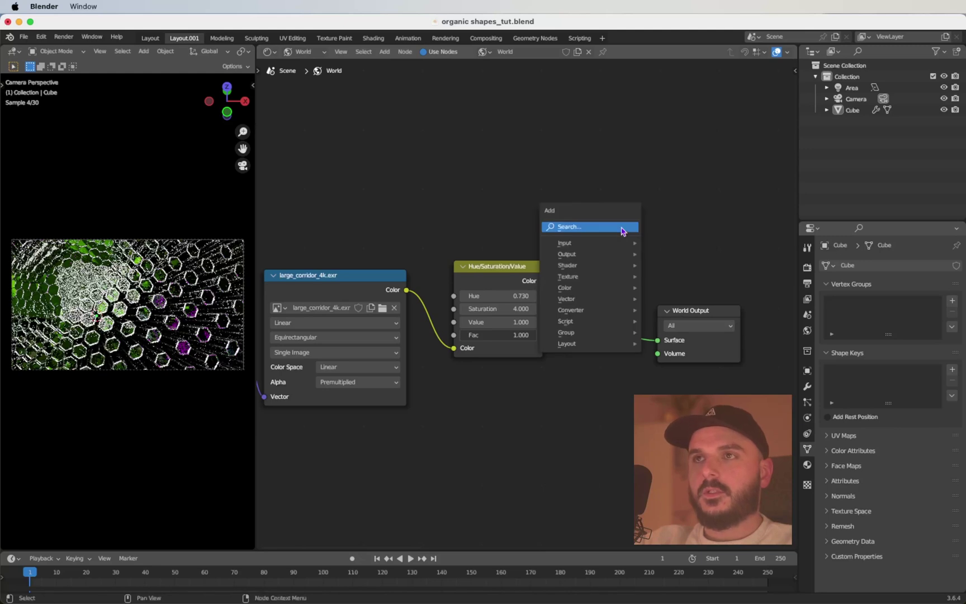
text(background)
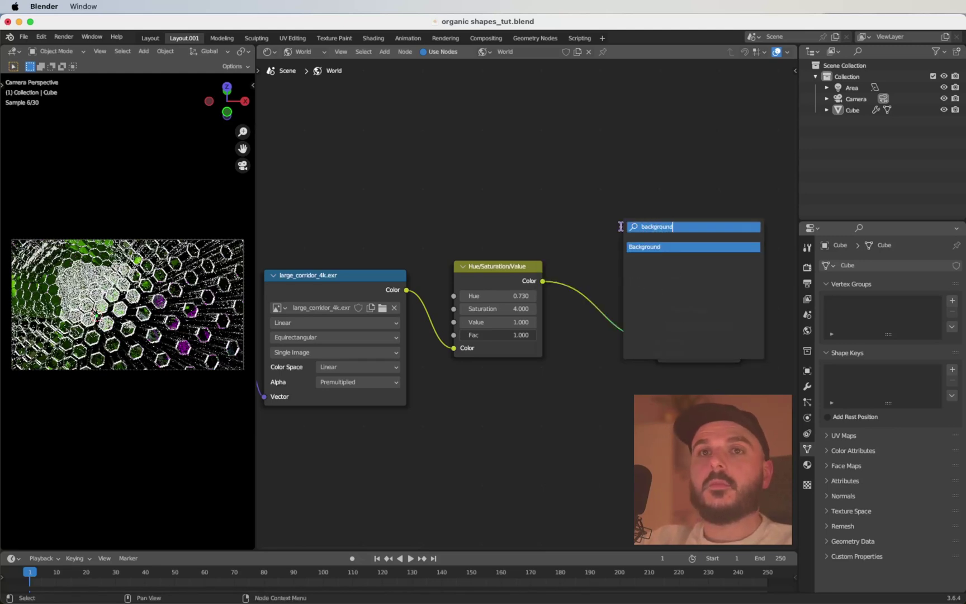
key(Return)
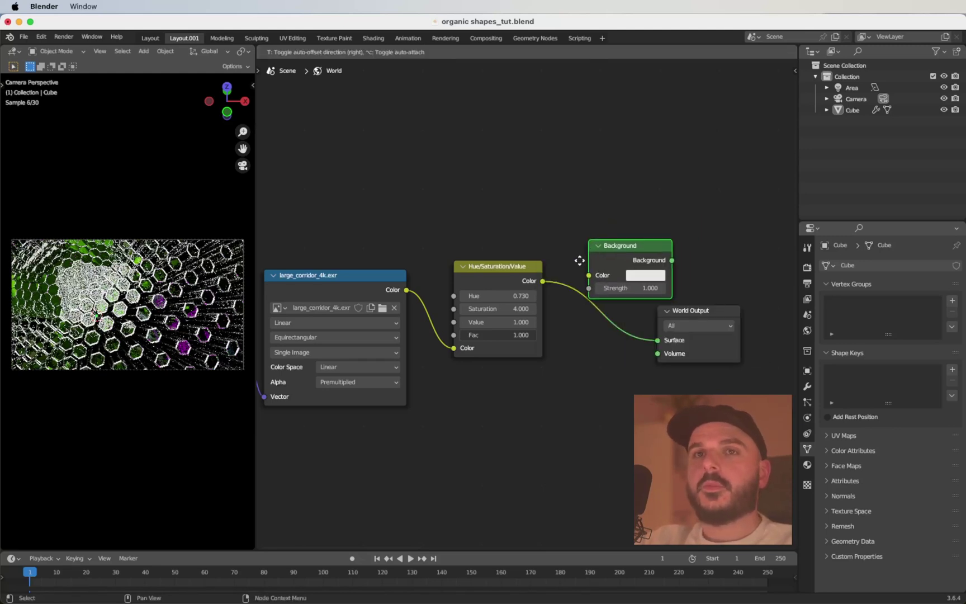
click(629, 330)
click(637, 313)
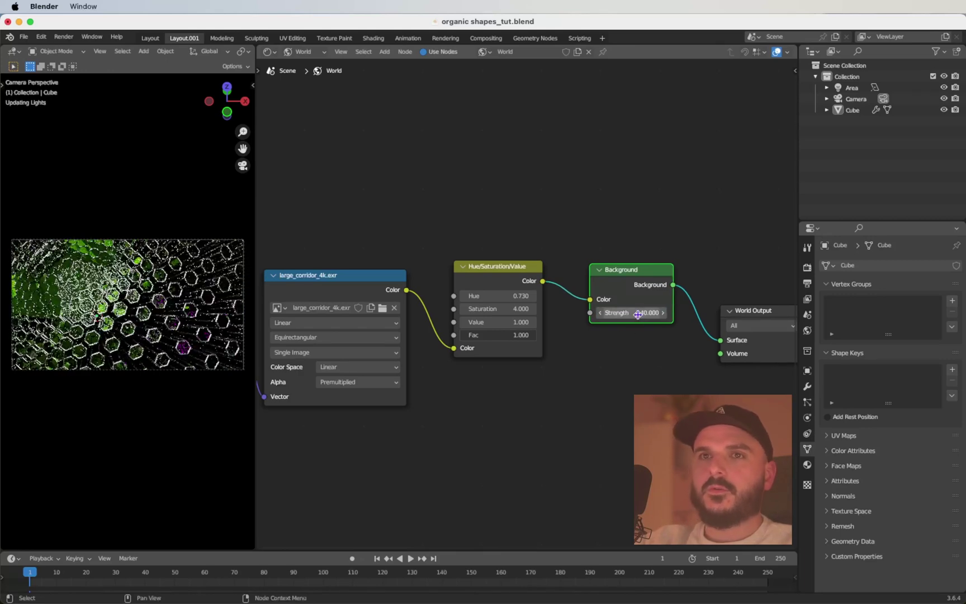
key(Return)
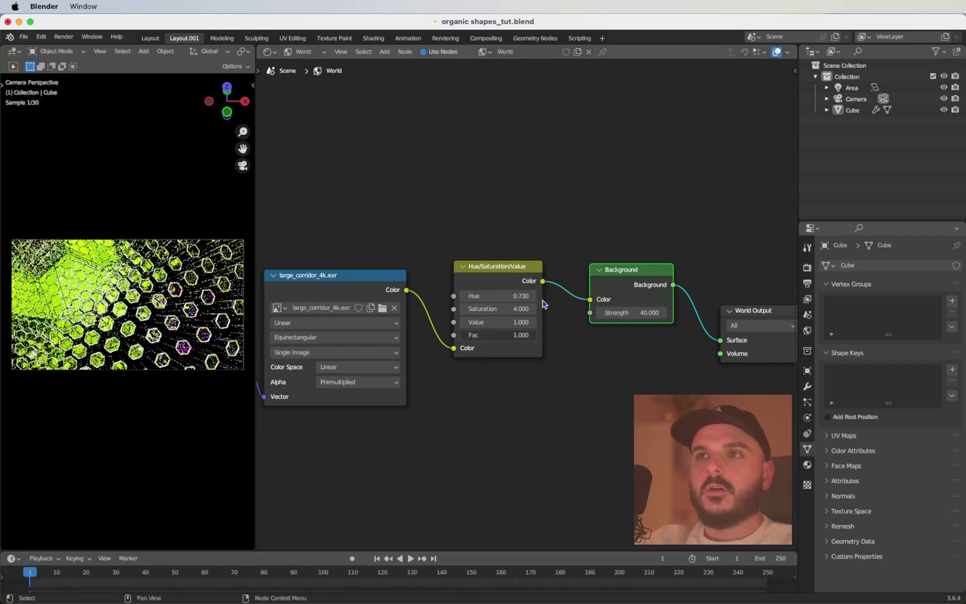
Step: Adjust the Hue of the world's Hue/Saturation/Value node to about 0.78 for a green tint
shift+drag(497, 295, 508, 296)
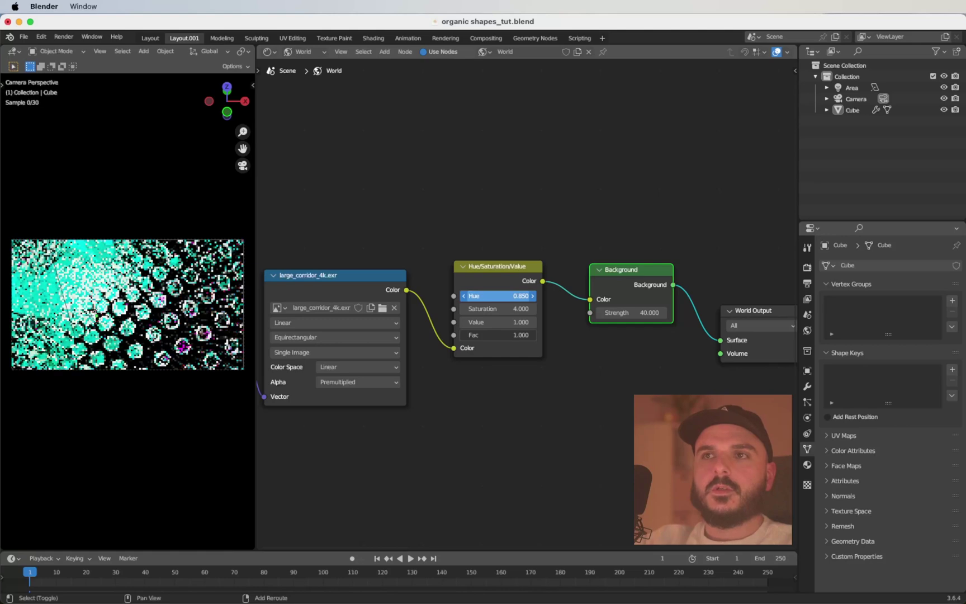
drag(497, 296, 491, 296)
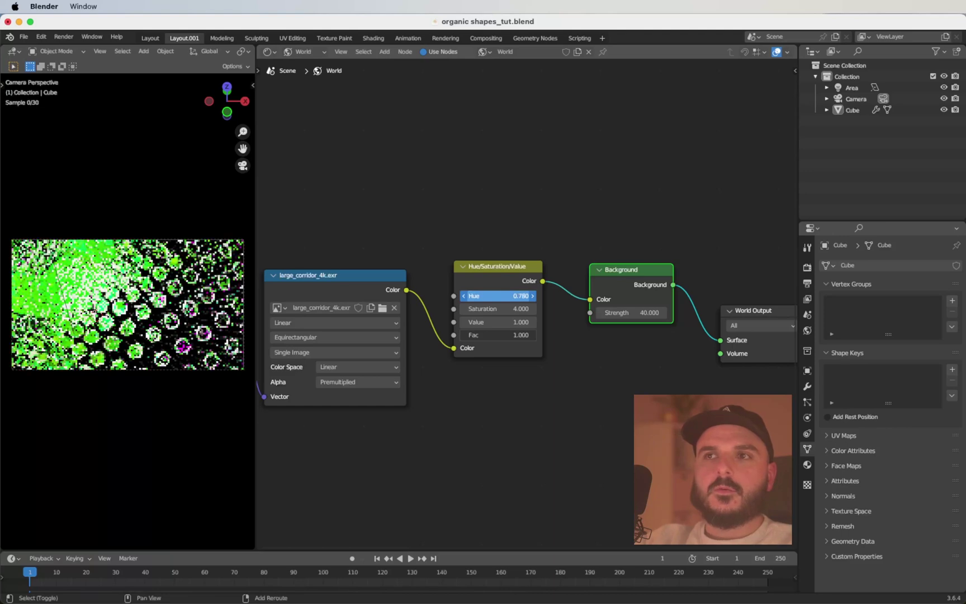
drag(495, 296, 496, 296)
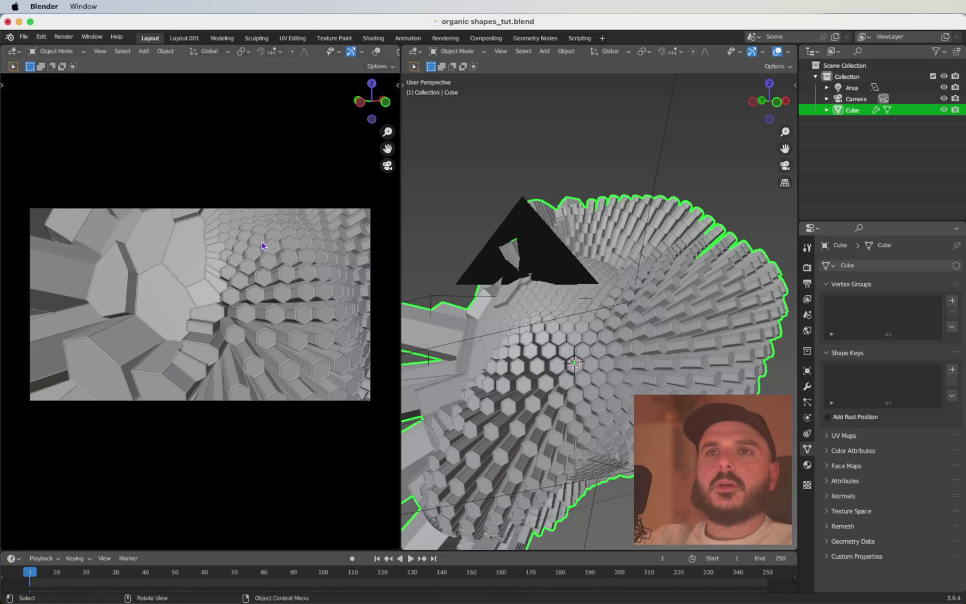
Step: In the Layout workspace, orbit, zoom and pan the locked camera to frame the large polygons beside the small hexagonal extrusions
key(q)
key(Escape)
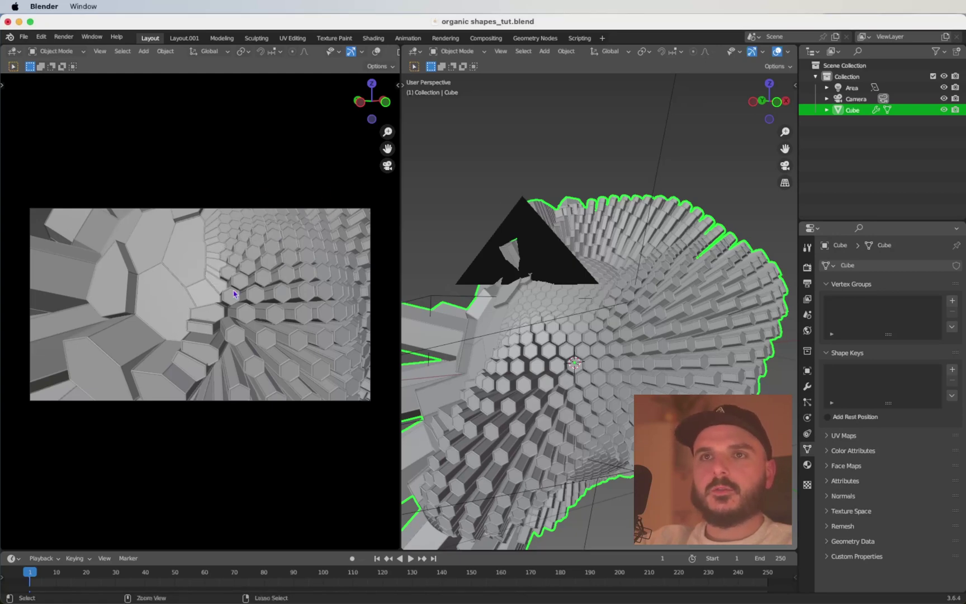
scroll(234, 293, up, 5)
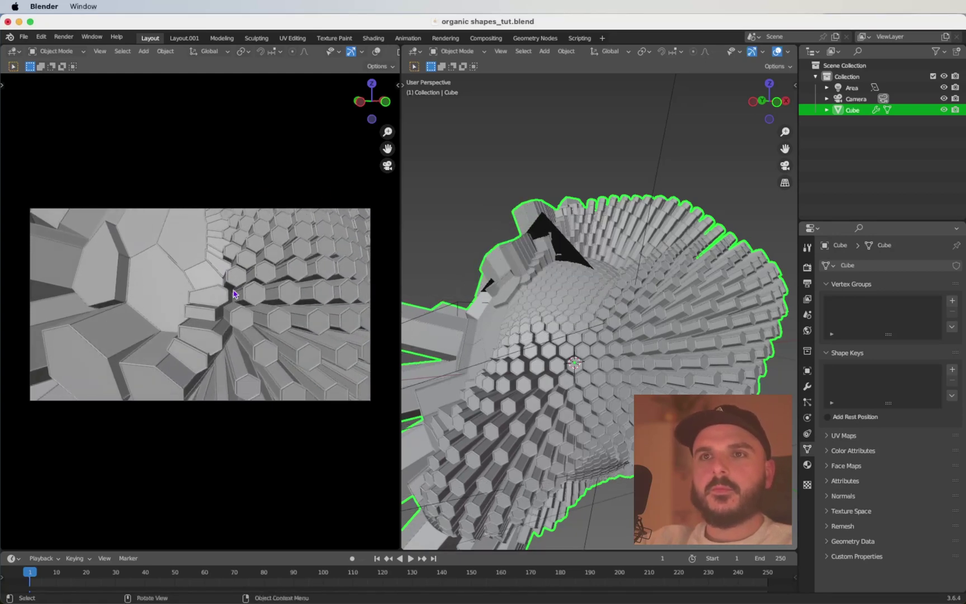
ctrl+scroll(234, 294, up, 5)
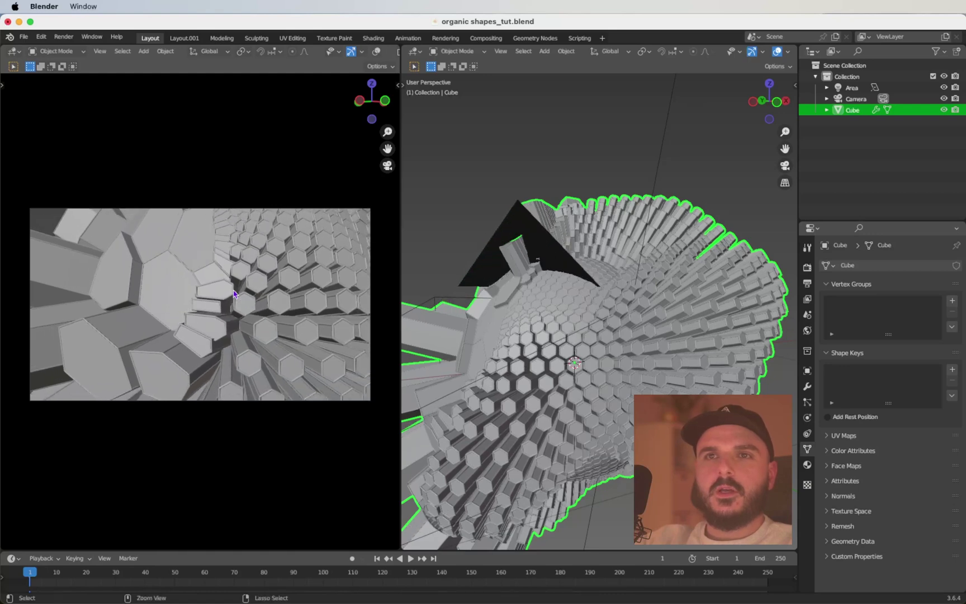
scroll(234, 294, up, 5)
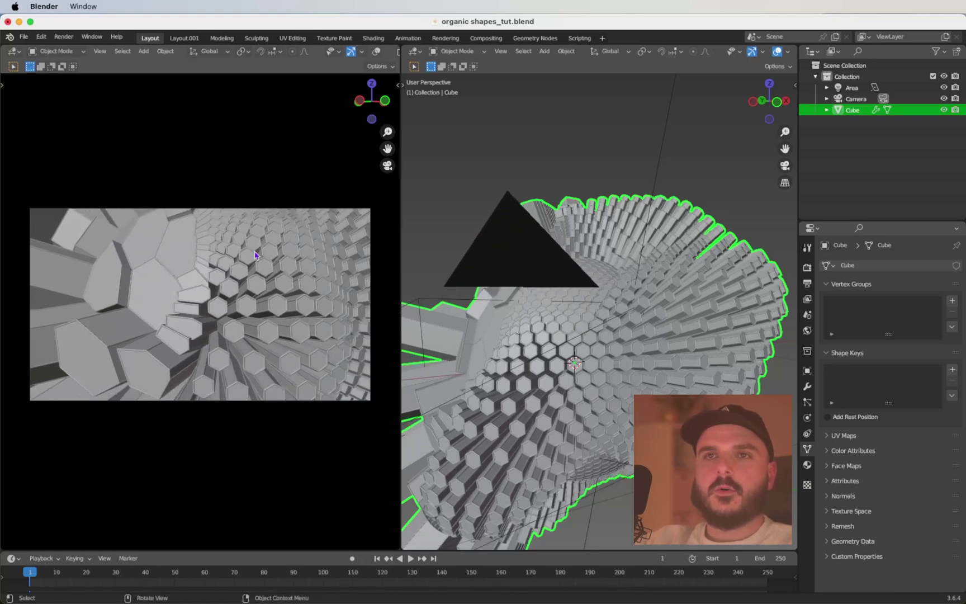
shift+scroll(200, 316, up, 5)
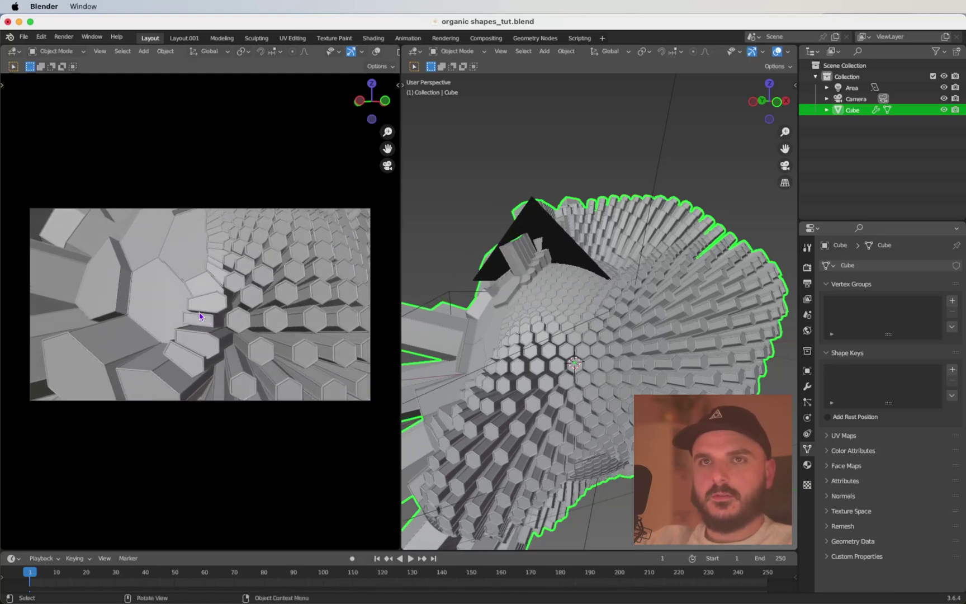
shift+scroll(199, 316, up, 6)
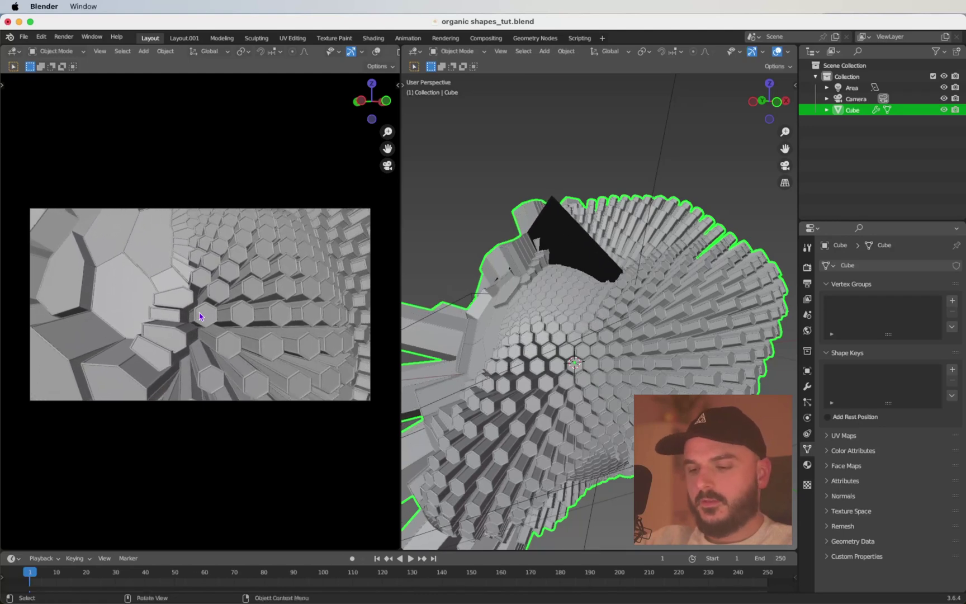
Step: Switch the camera viewport to Rendered shading
key(z)
click(208, 246)
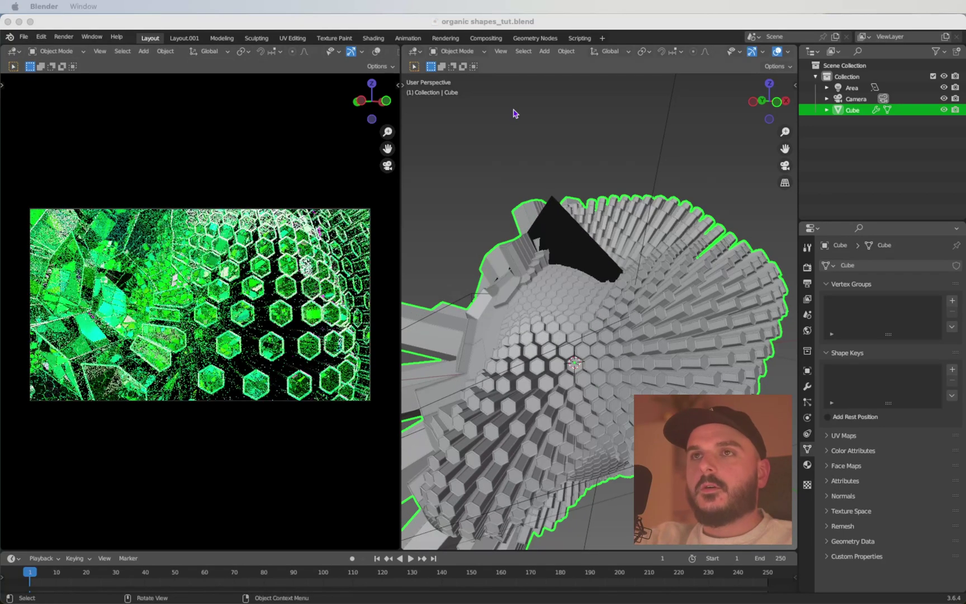
click(358, 24)
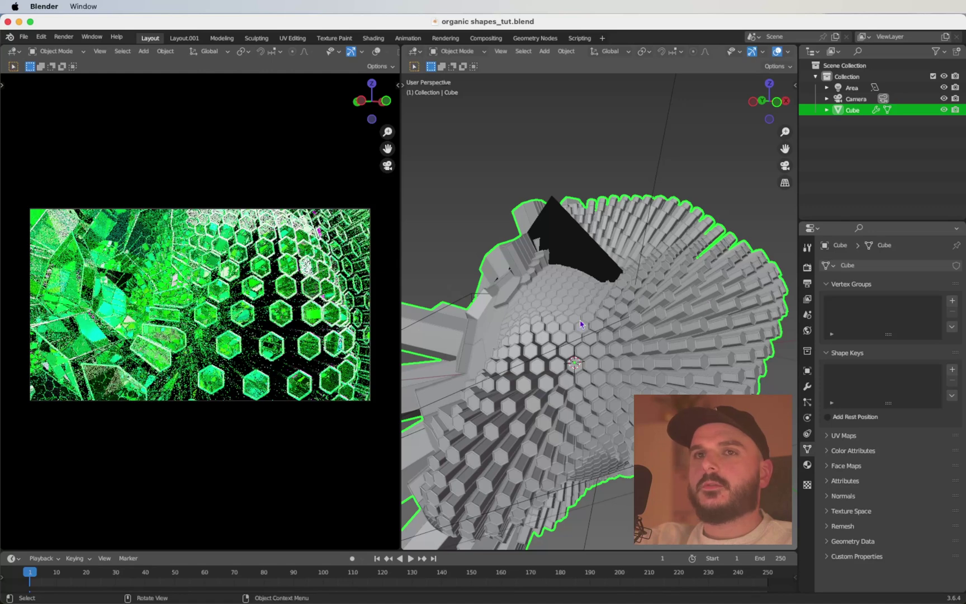
Step: In the Layout.001 workspace, set the shader editor to Object and select the shape's Transparent material slot
click(184, 38)
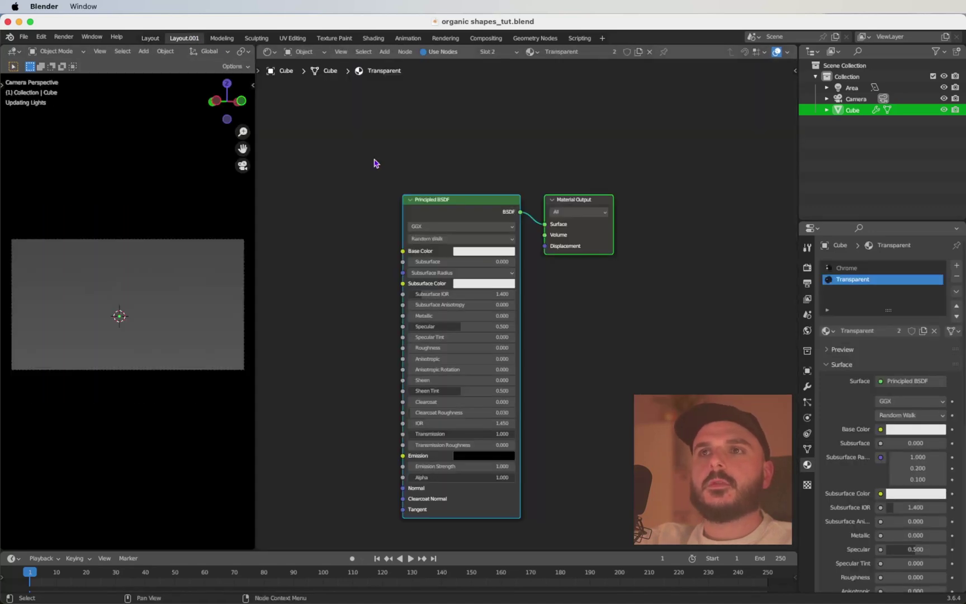
click(309, 52)
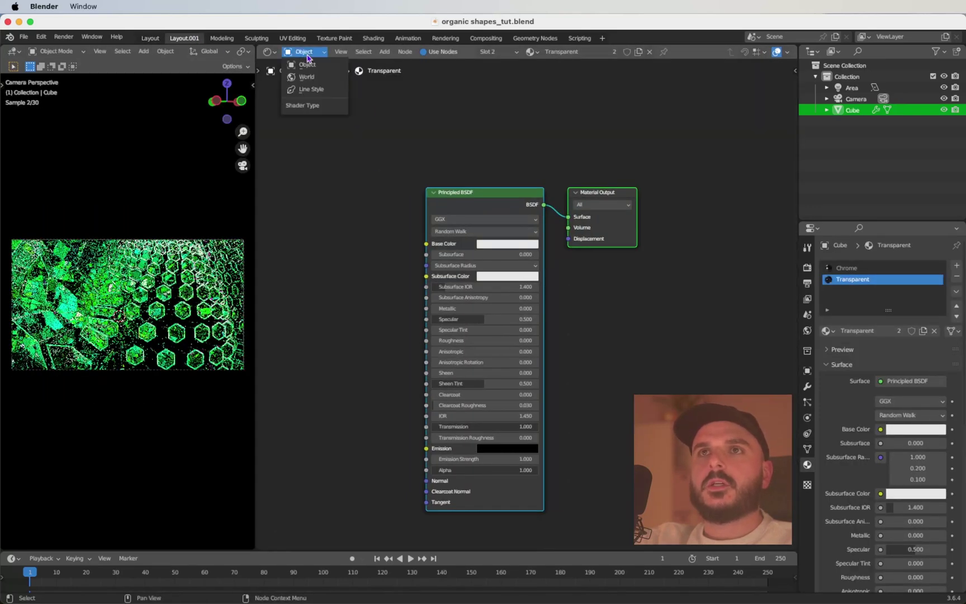
click(308, 64)
click(304, 51)
click(308, 64)
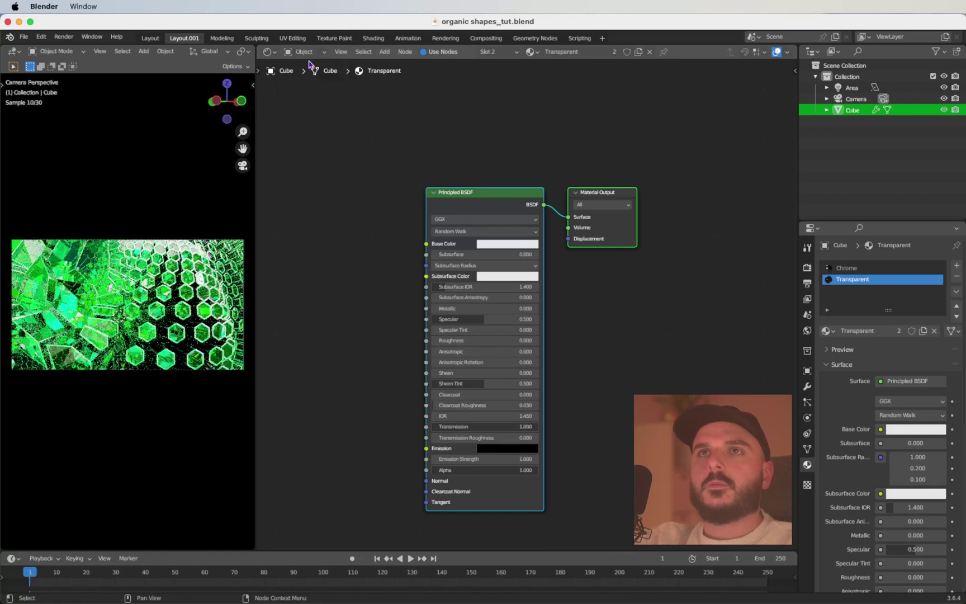
click(847, 269)
click(858, 279)
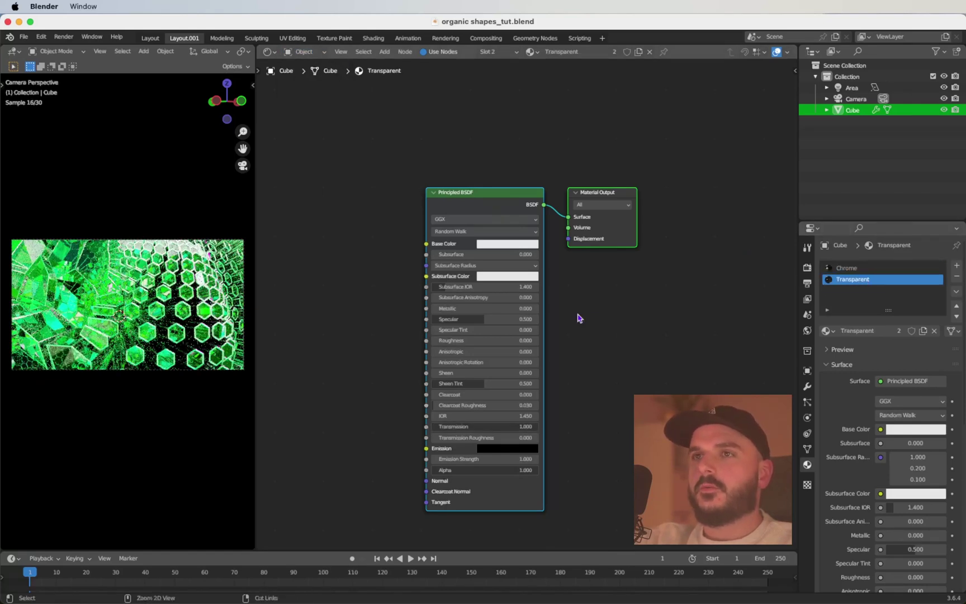
Step: Set the Roughness of the Transparent material's Principled BSDF to 0.12
ctrl+scroll(579, 319, up, 3)
ctrl+scroll(579, 318, up, 2)
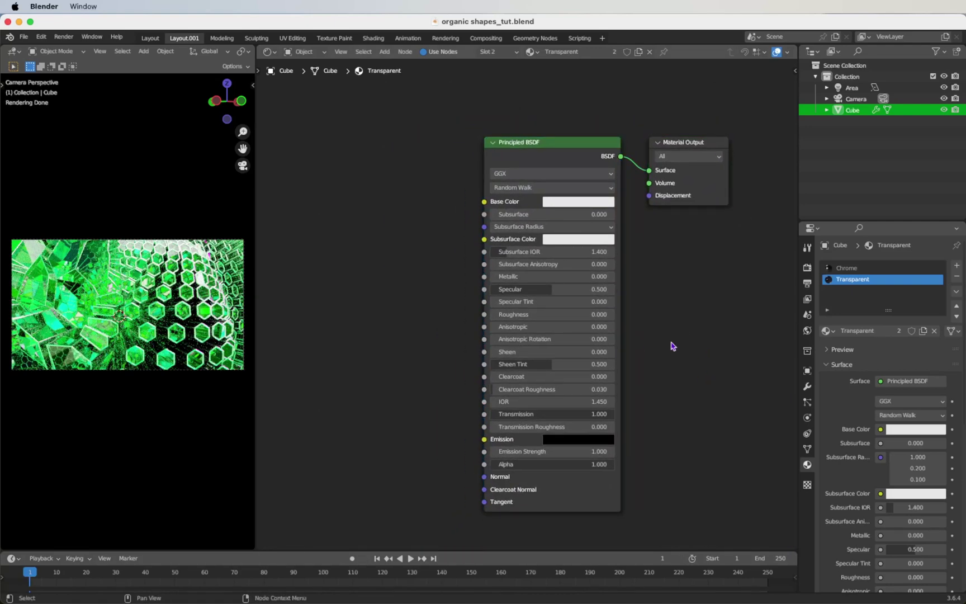
click(534, 314)
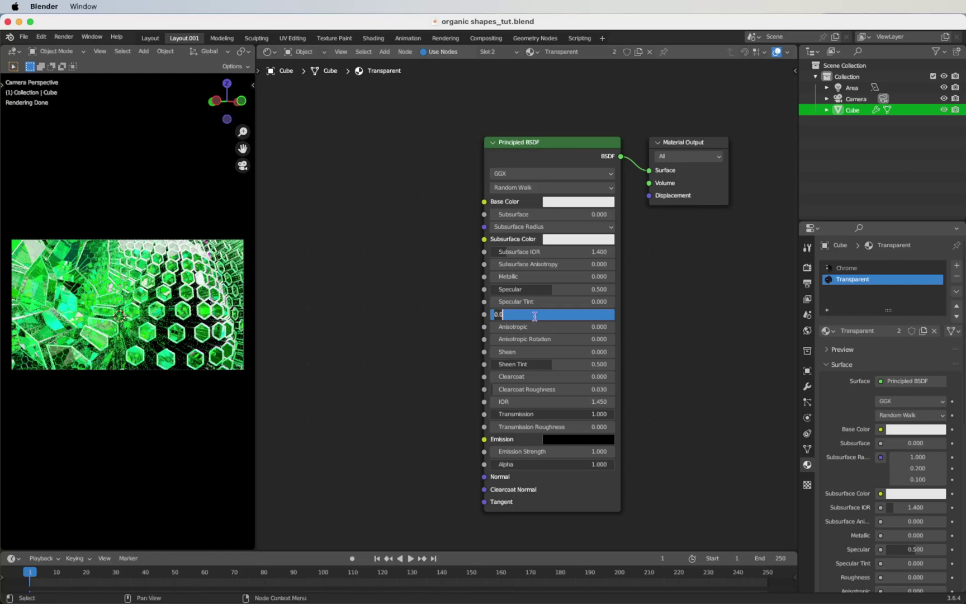
text(.12)
key(Return)
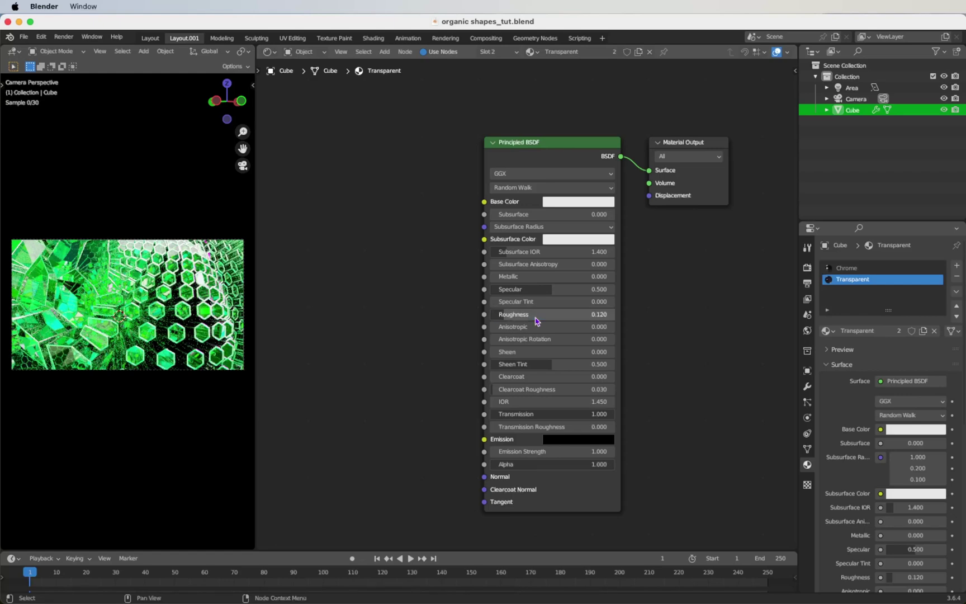
Step: Add a Layer Weight node ahead of the Principled BSDF in the Transparent material
scroll(456, 308, left, 5)
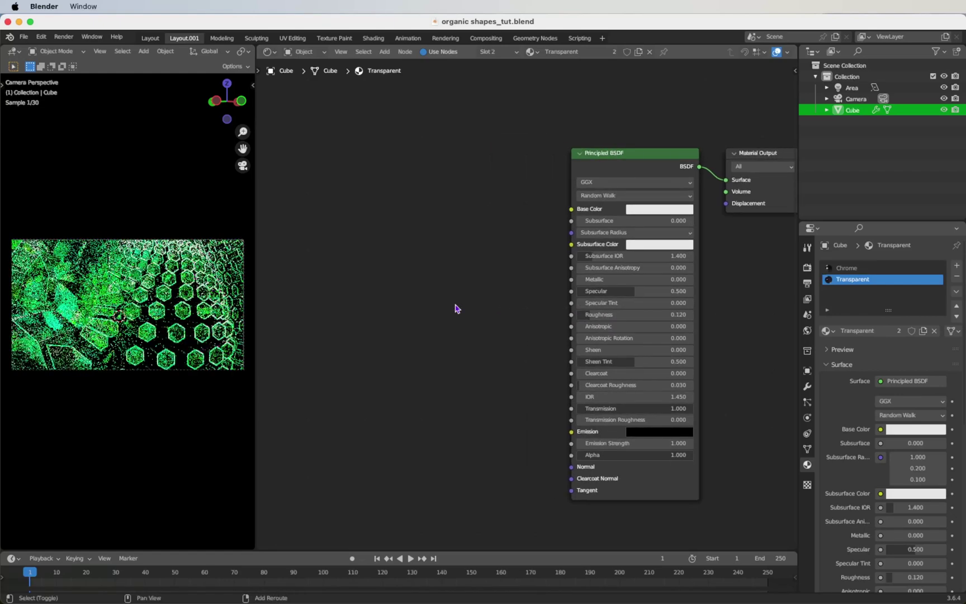
key(shift+a)
text(layer)
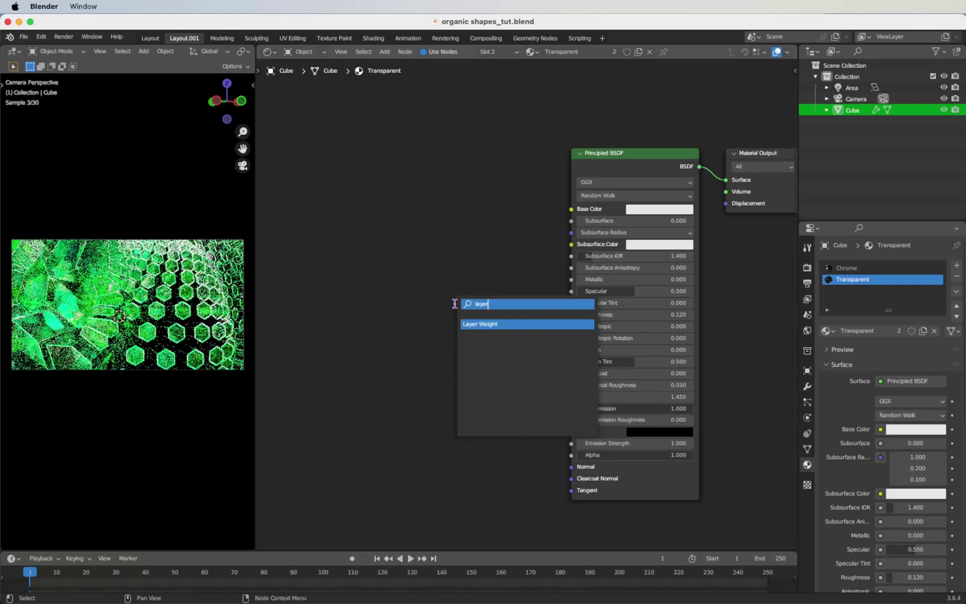
key(Return)
click(364, 268)
Step: Add a Color Ramp node between Layer Weight and Principled BSDF, and connect Layer Weight's Facing output to its Fac input
key(shift+a)
text(color)
key(Down)
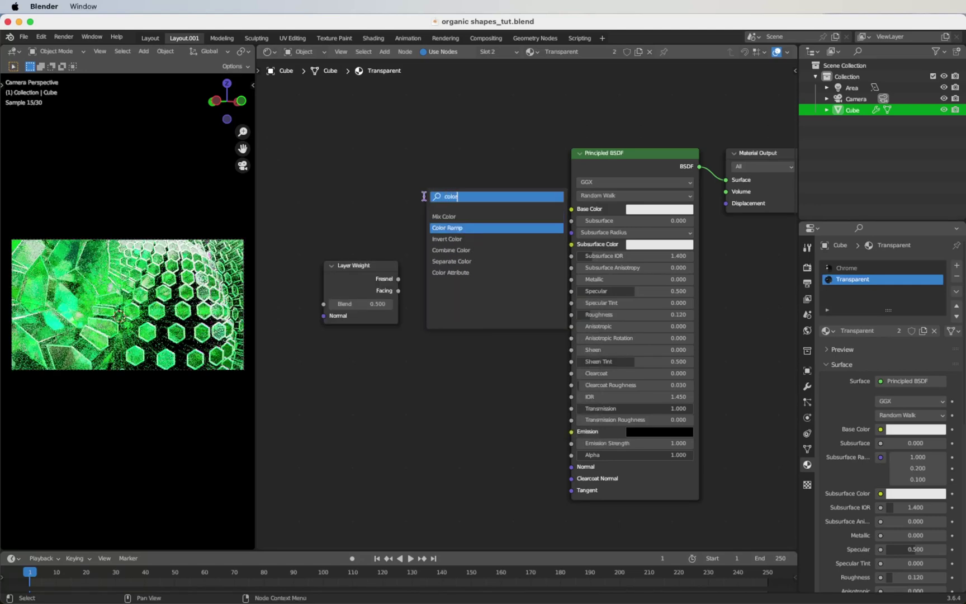
key(Return)
click(423, 241)
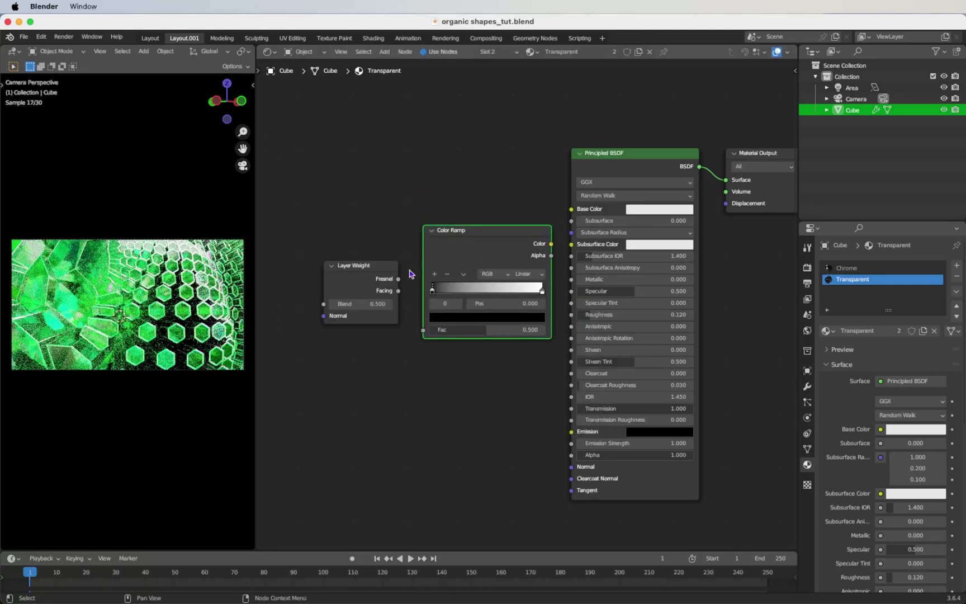
drag(399, 291, 439, 328)
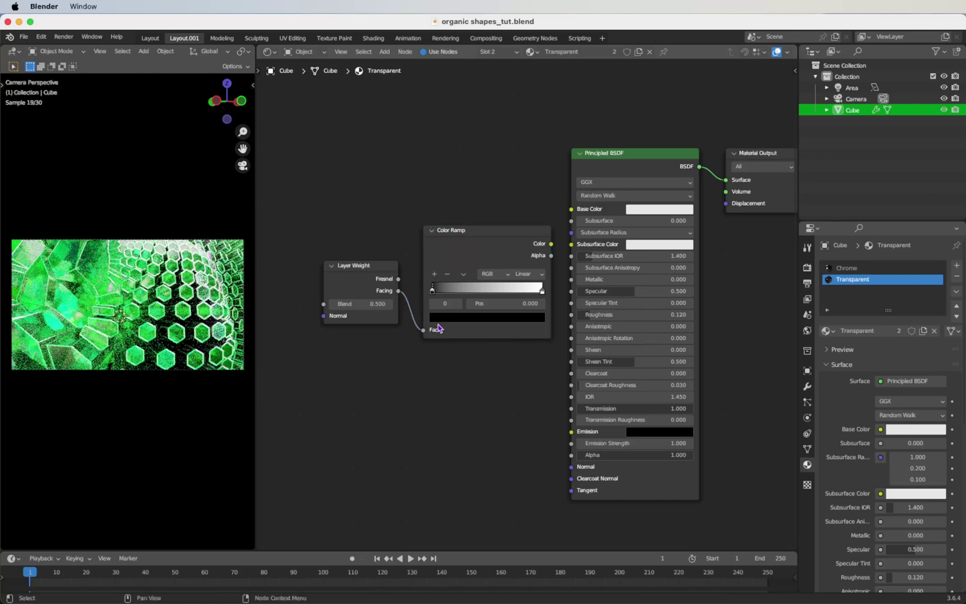
Step: Connect the Color Ramp's Color output to the Principled BSDF's Emission and set Emission Strength to 30
drag(551, 243, 571, 432)
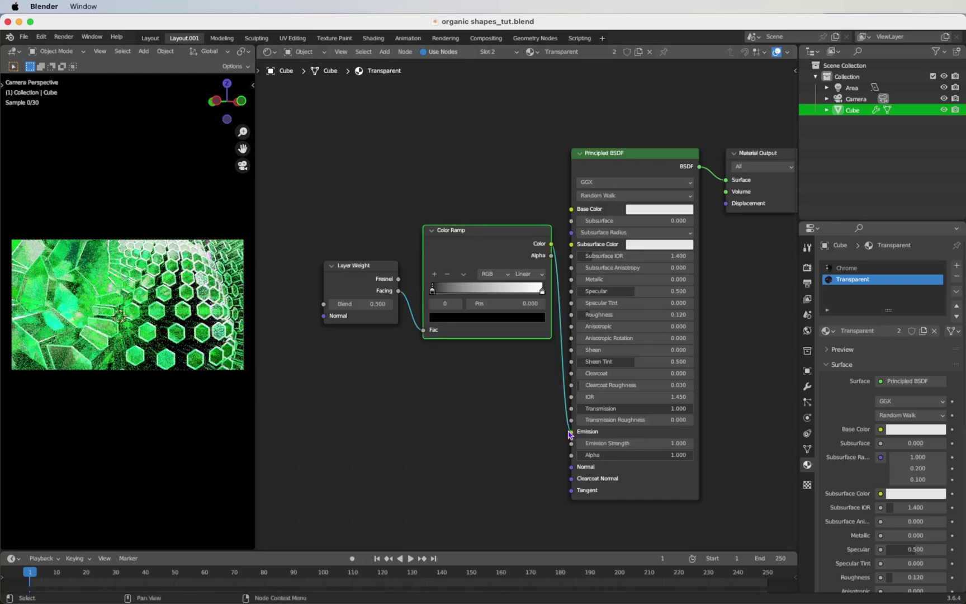
click(660, 444)
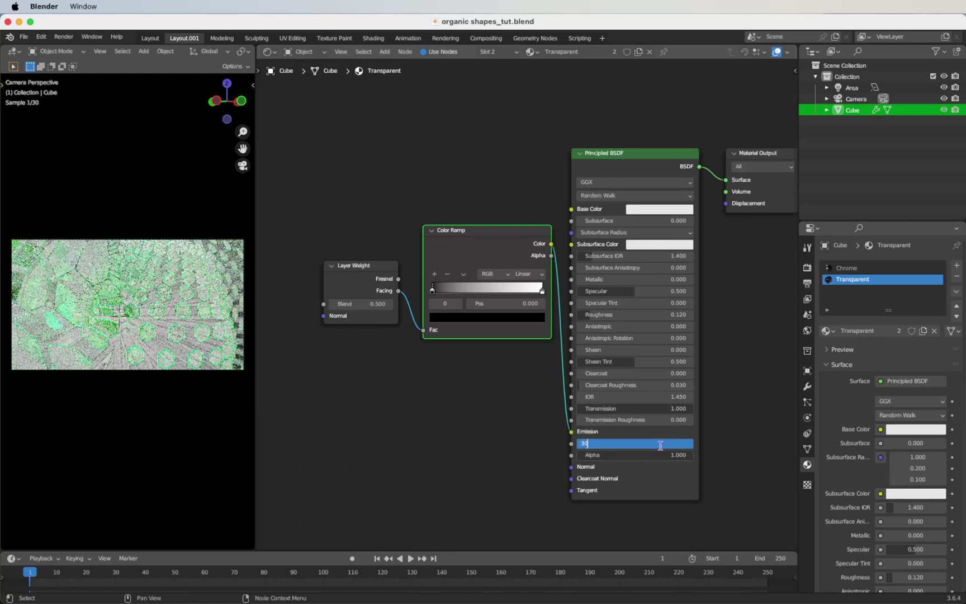
key(Return)
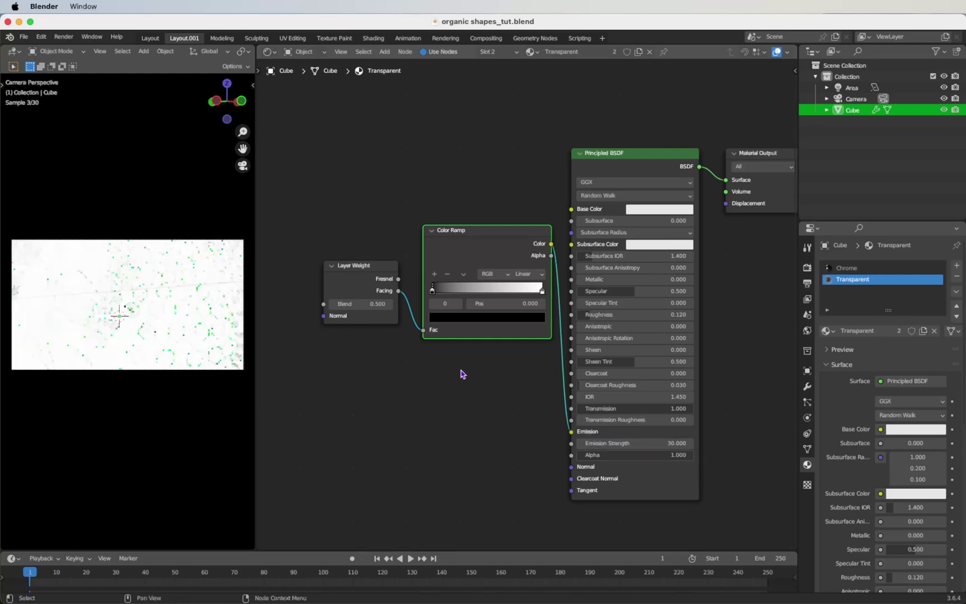
Step: Set the Layer Weight's Blend to 0.2, space the node away from the Color Ramp, and move the ramp's black stop to about 0.664
click(357, 305)
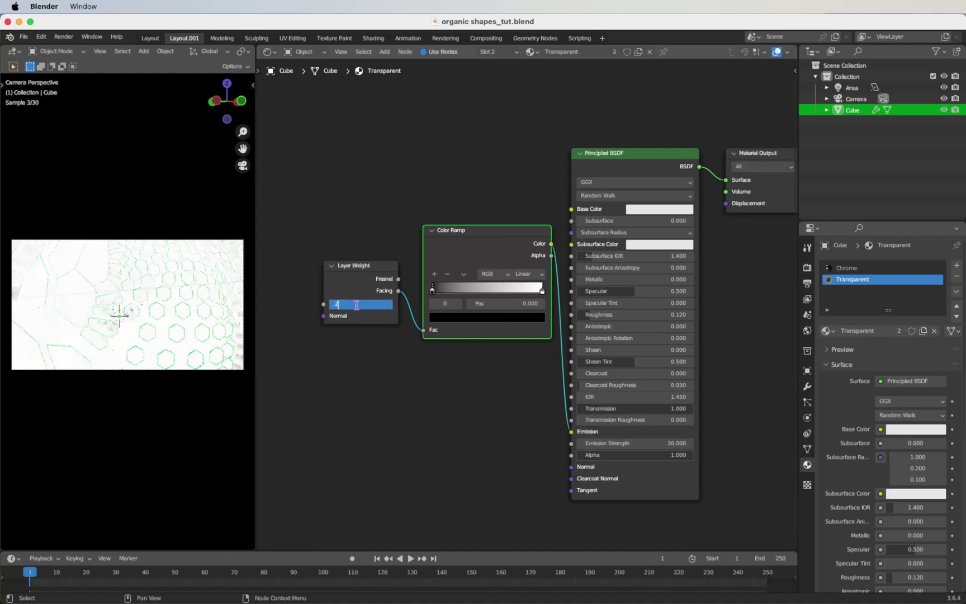
text(0.2)
key(Return)
drag(364, 270, 326, 271)
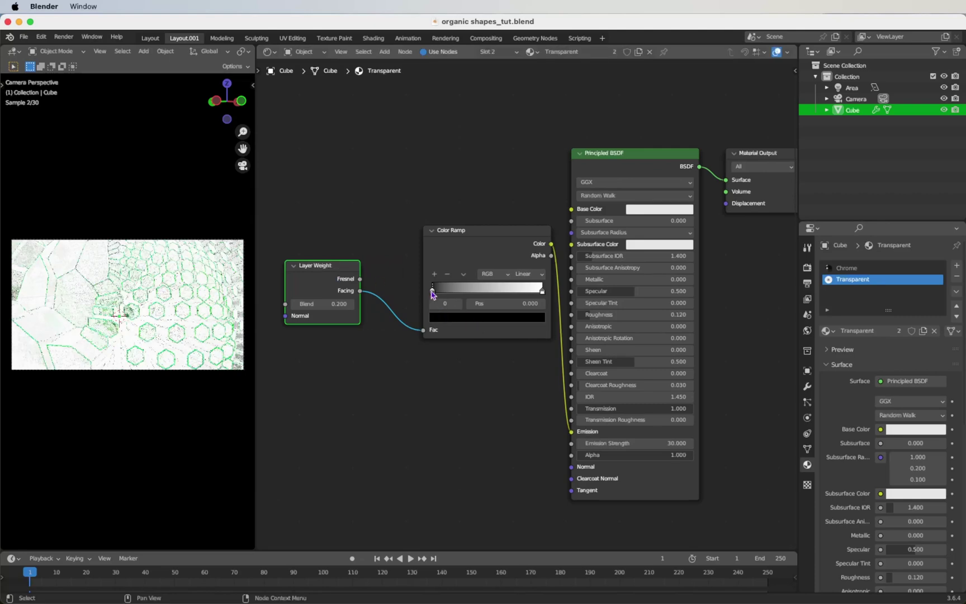
drag(432, 291, 506, 296)
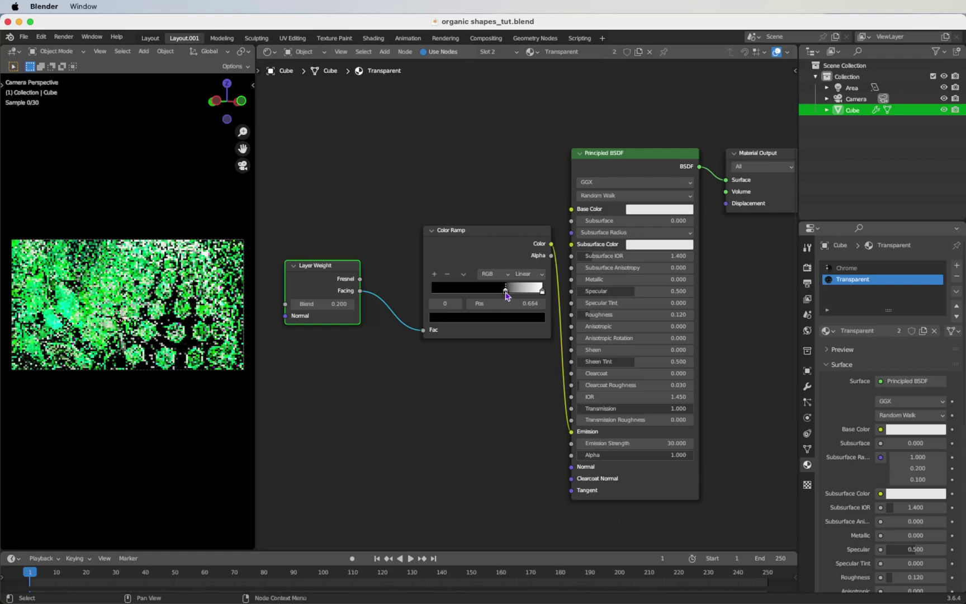
Step: Change the Color Ramp's white stop to orange in the Transparent material
click(543, 294)
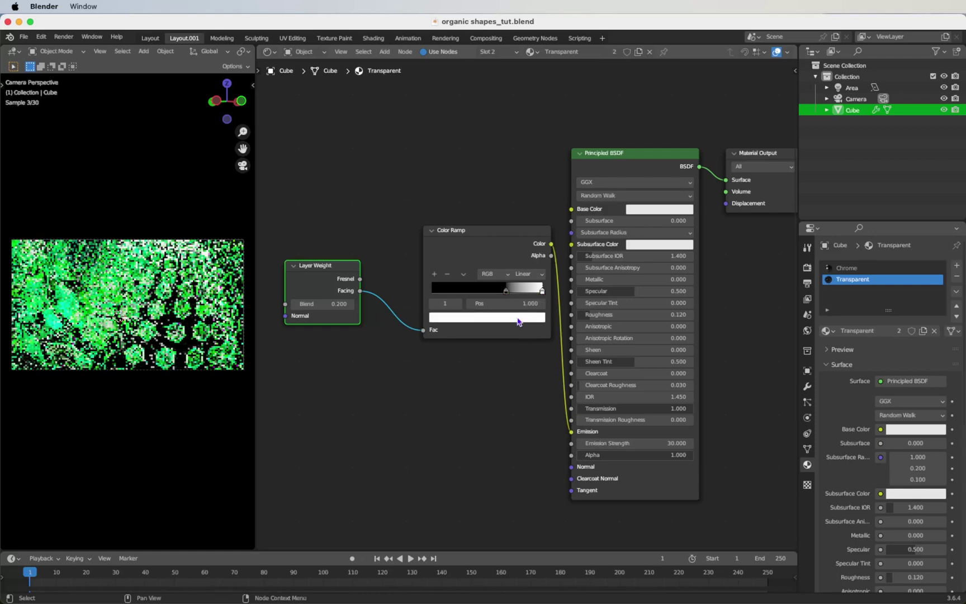
click(518, 322)
click(508, 220)
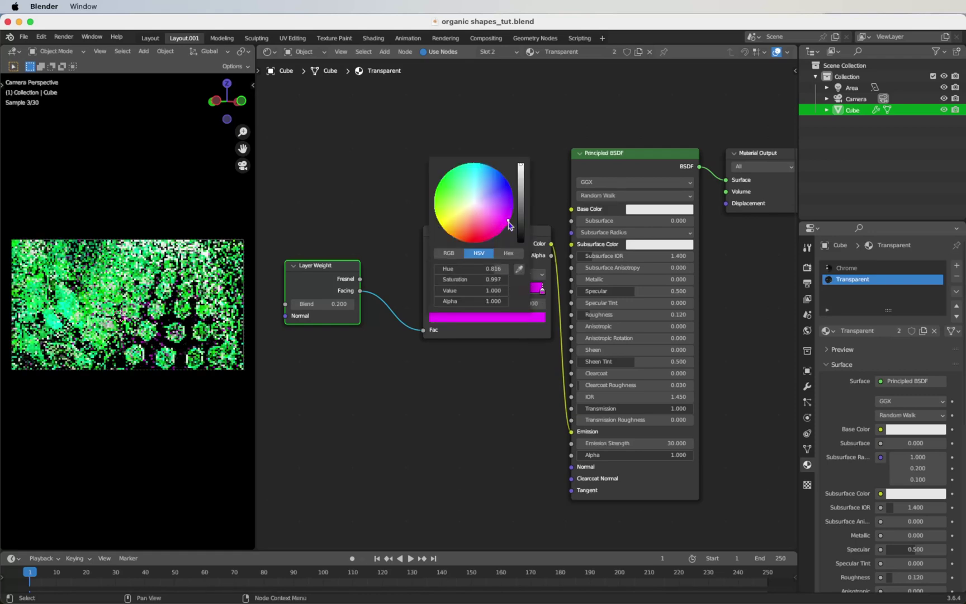
drag(509, 224, 461, 230)
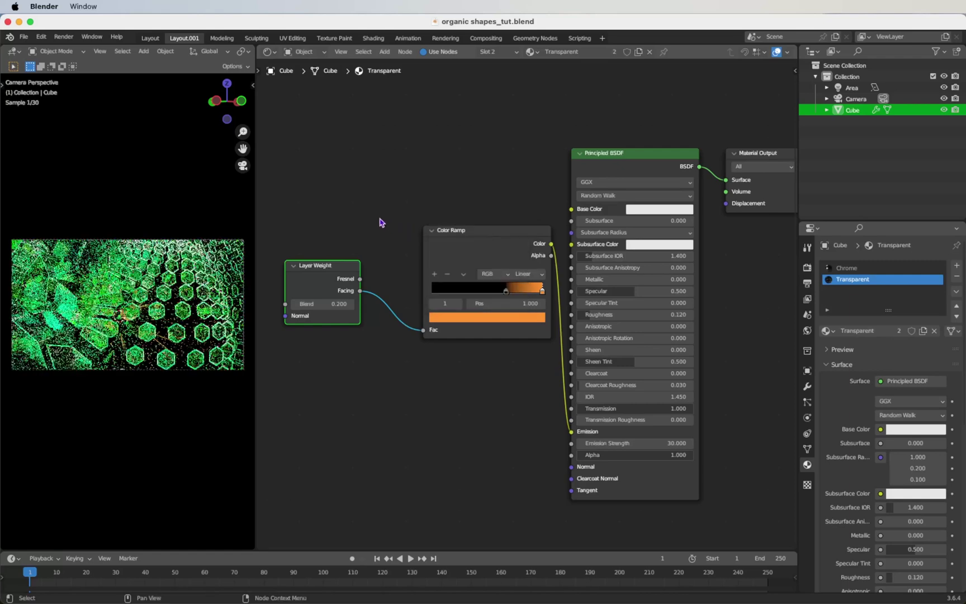
key(ctrl+space)
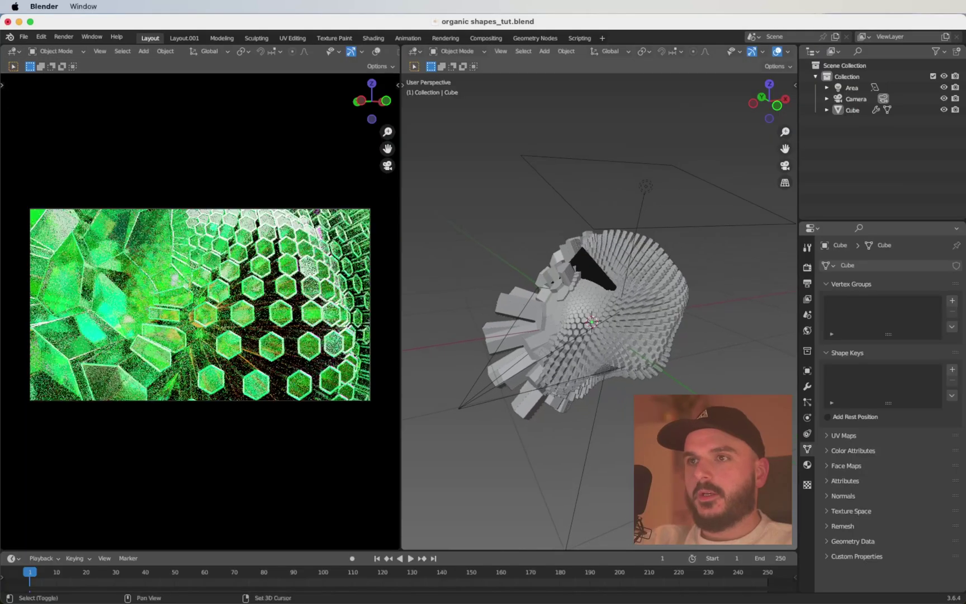
Step: Add a Plain Axes empty to the scene as a focus target
scroll(598, 313, up, 5)
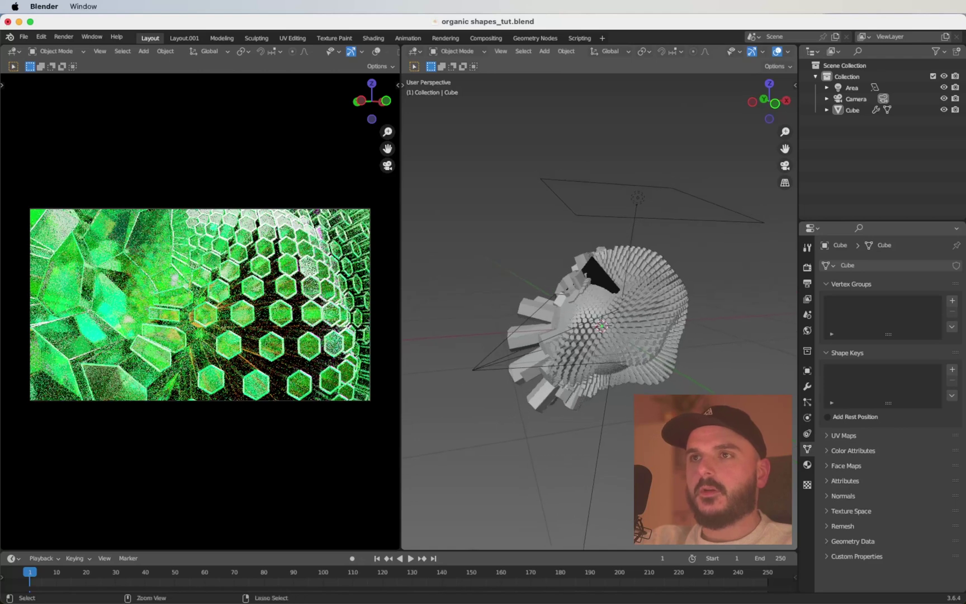
shift+scroll(587, 347, down, 3)
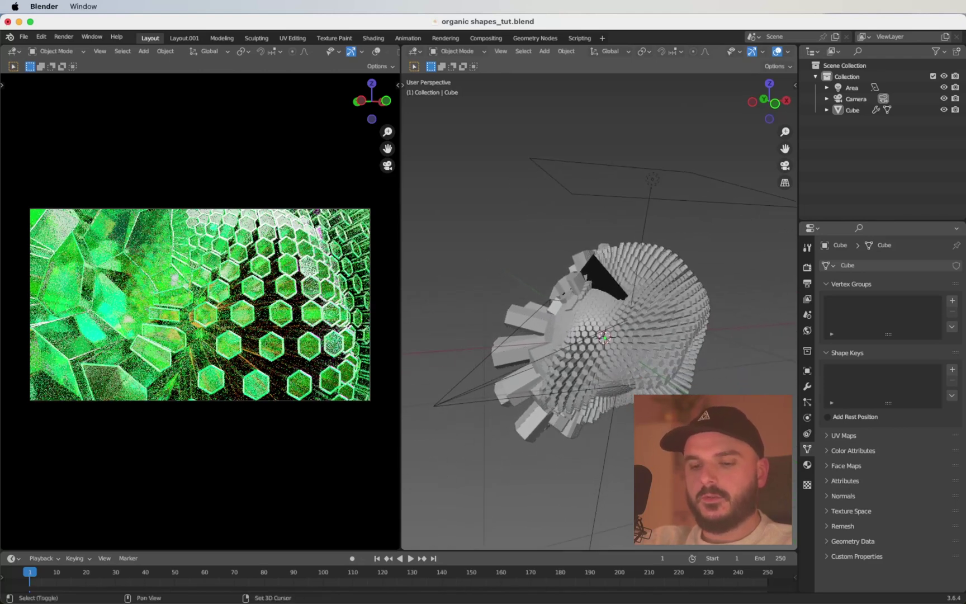
key(shift+a)
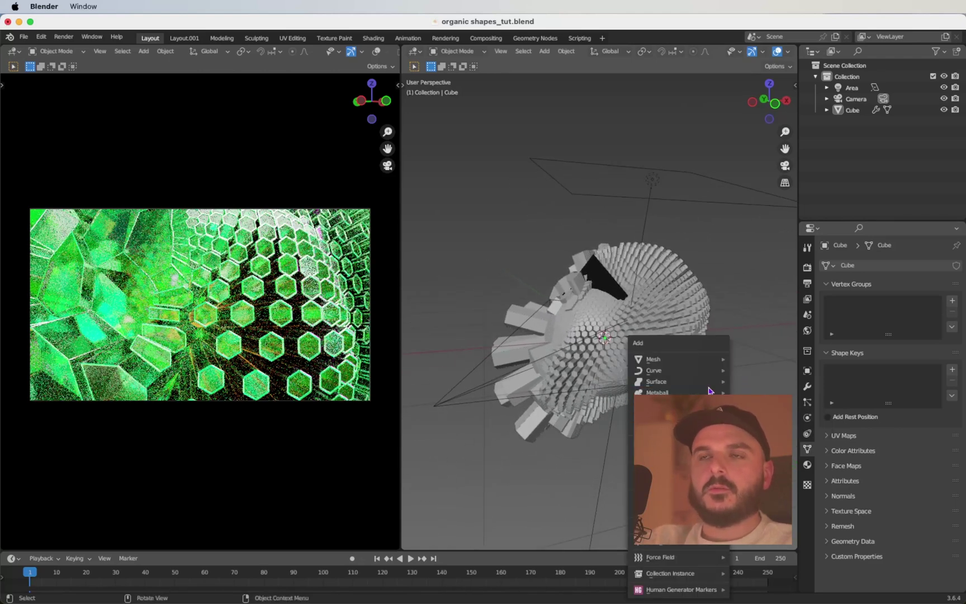
mouse_move(705, 367)
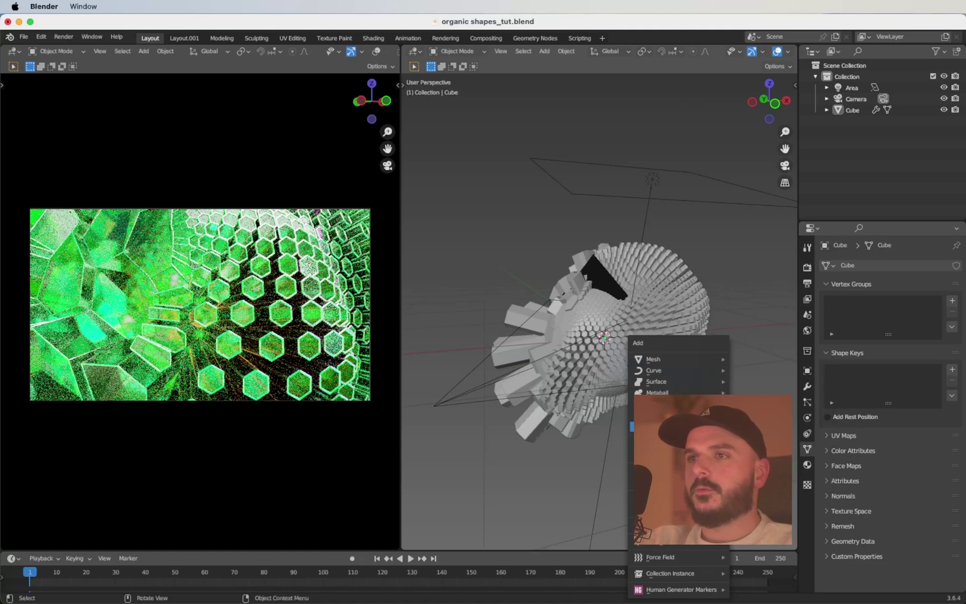
mouse_move(671, 470)
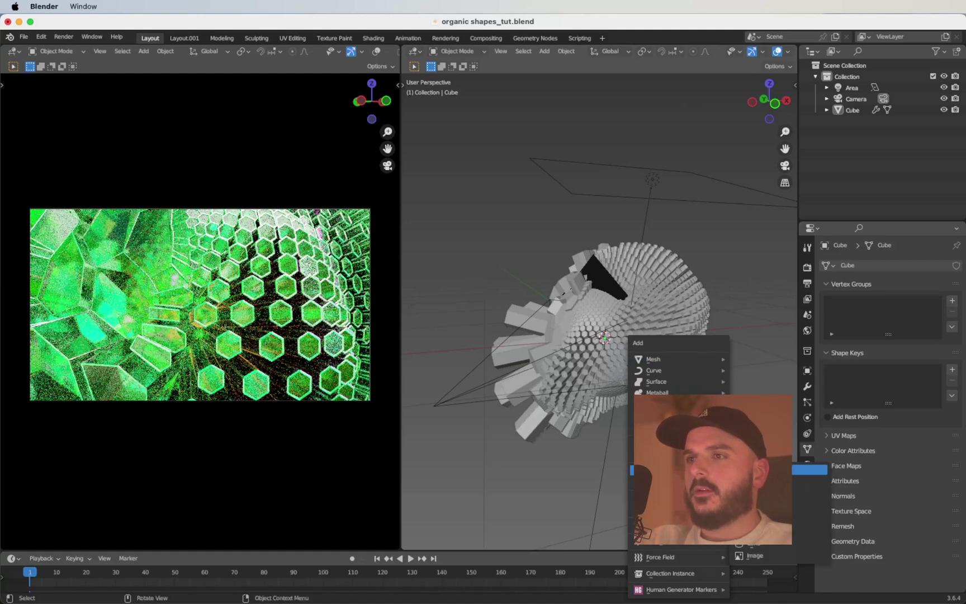
click(722, 470)
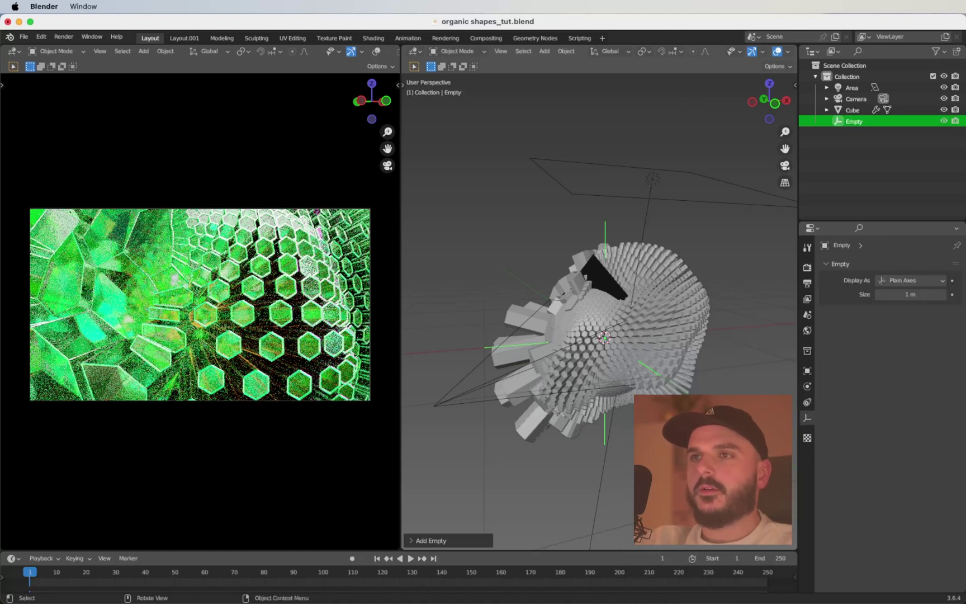
Step: Move the empty from the shape's centre to the side facing the camera, where the large columns meet the small hexagons
scroll(638, 365, up, 3)
key(g)
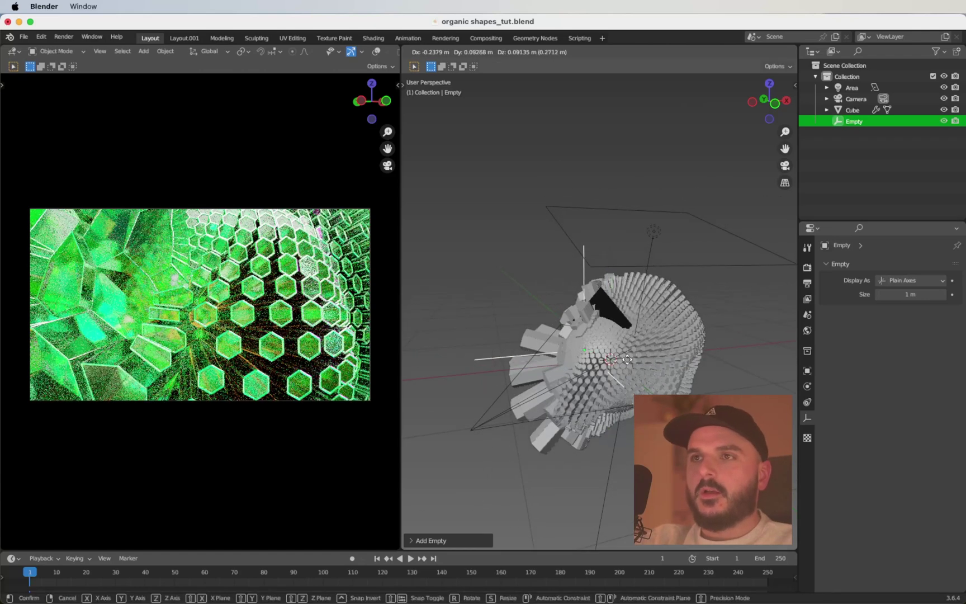
click(608, 354)
scroll(610, 358, right, 5)
scroll(609, 358, down, 5)
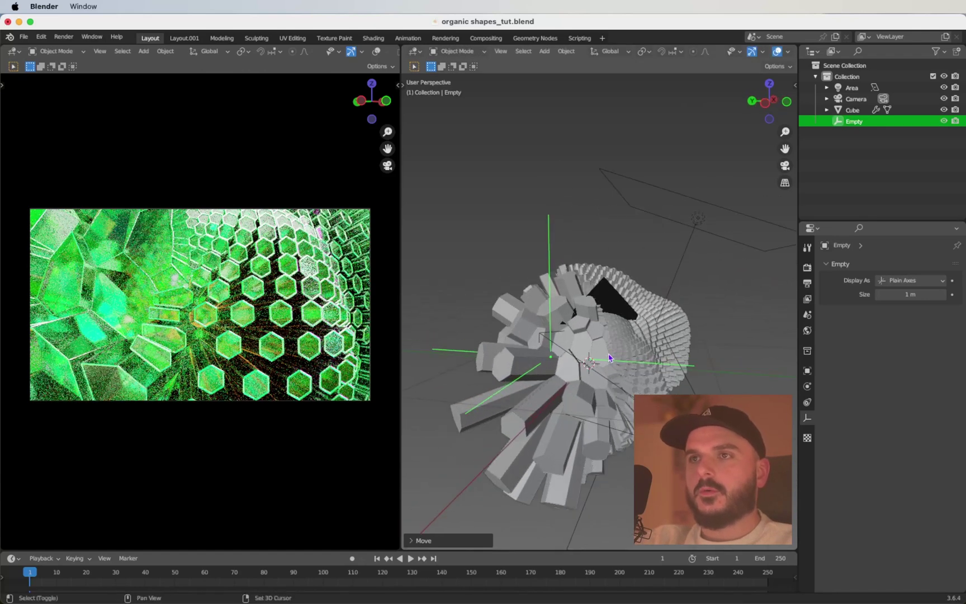
key(g)
click(630, 424)
scroll(631, 425, down, 5)
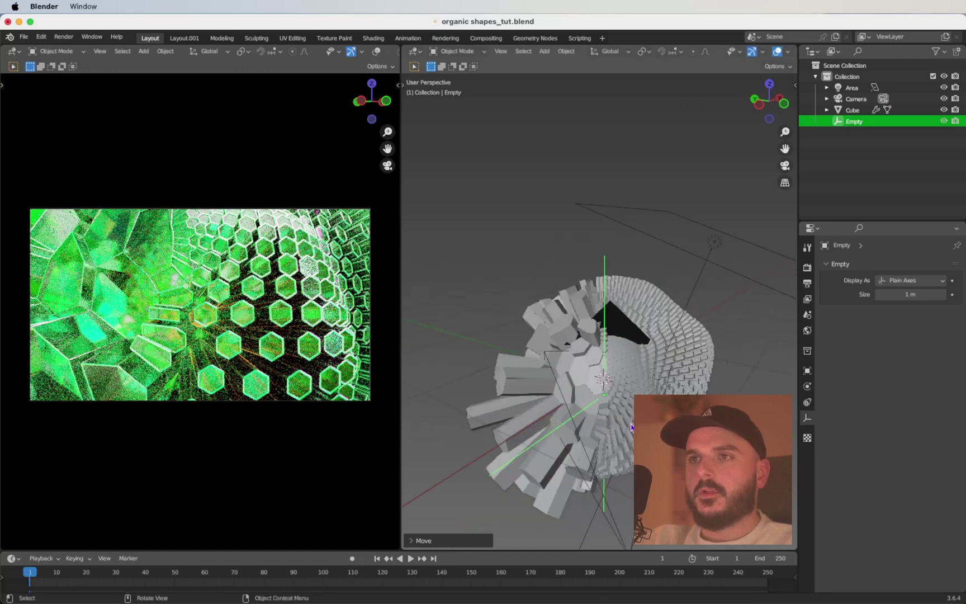
key(g)
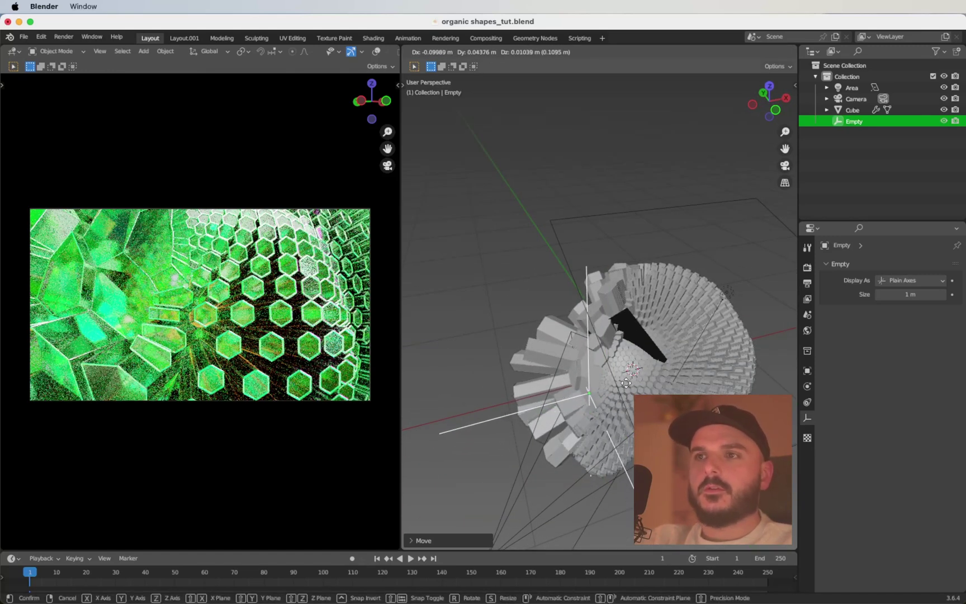
click(629, 383)
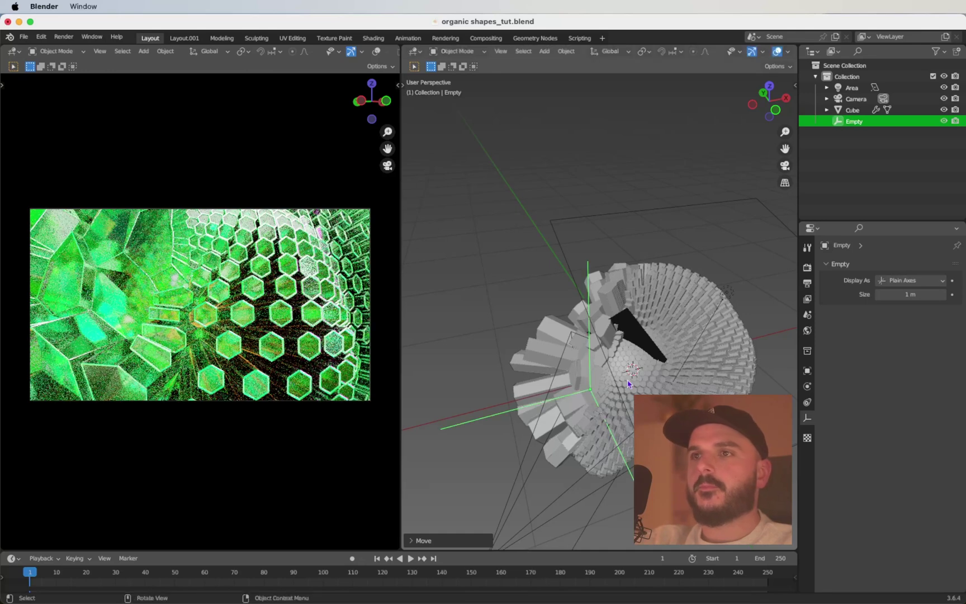
Step: Rename the empty as DOF
middle_drag(628, 382, 657, 387)
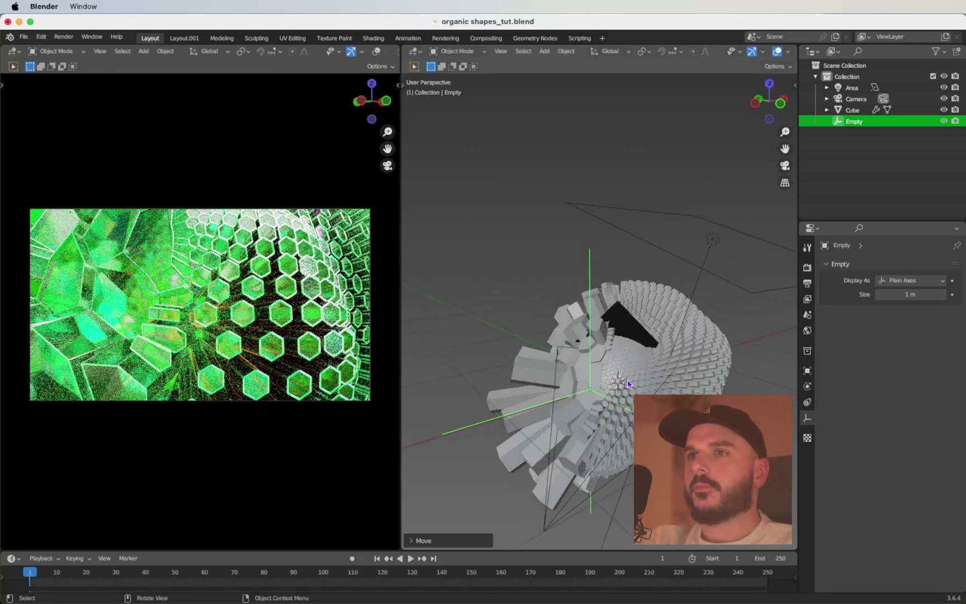
double_click(848, 122)
key(Return)
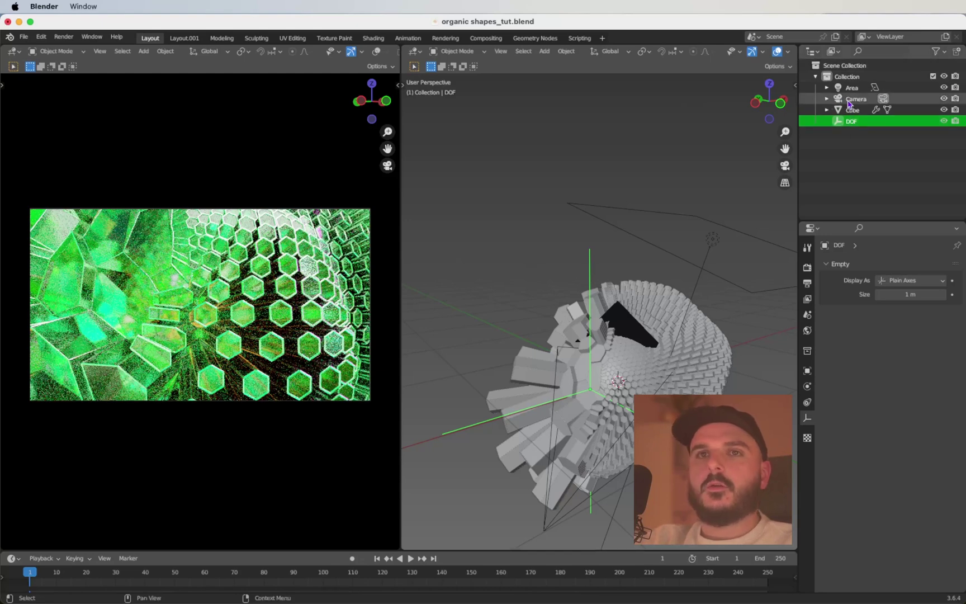
Step: Enable Depth of Field on the camera and pick the DOF empty as its Focus Object
click(851, 100)
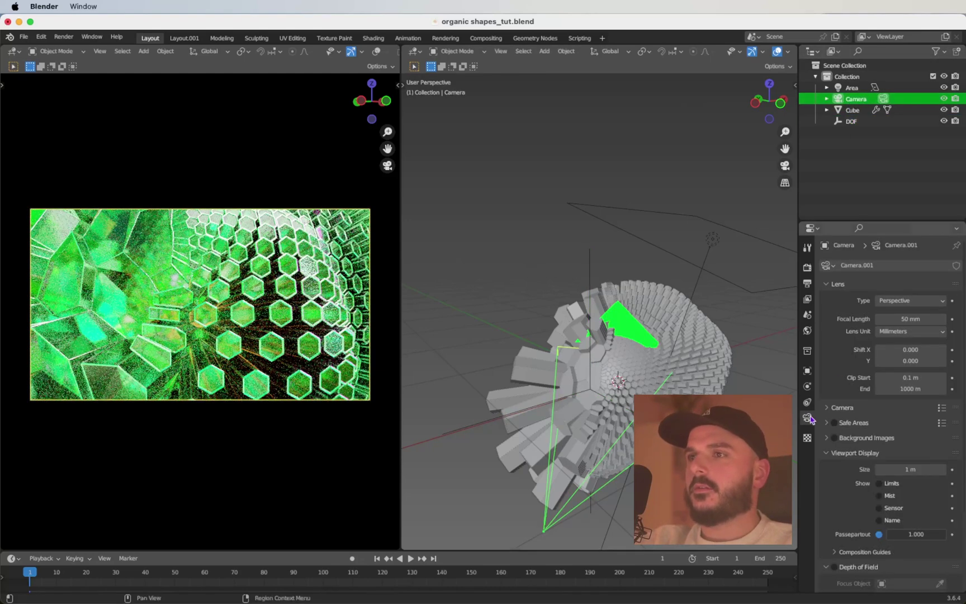
scroll(860, 417, down, 5)
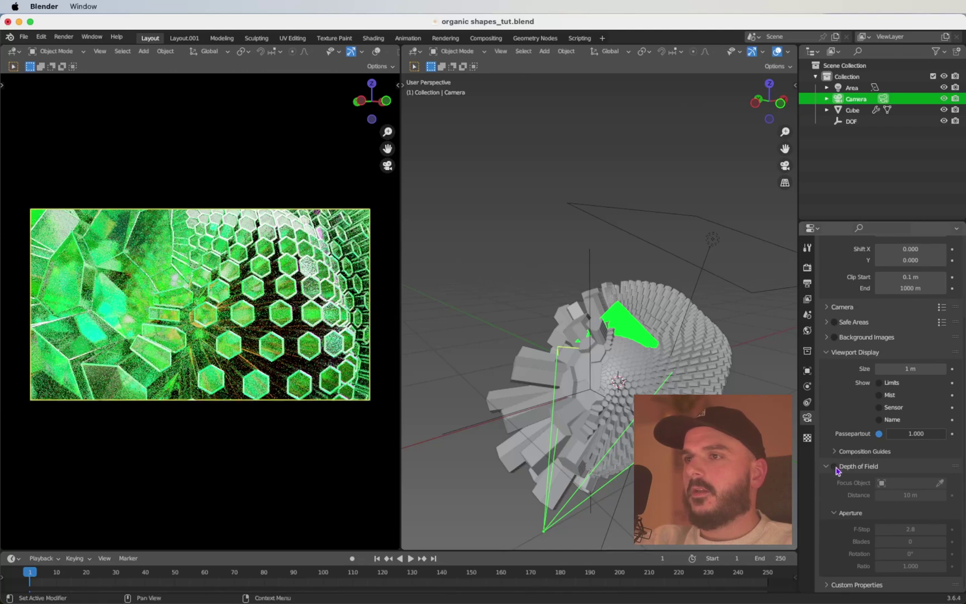
click(835, 467)
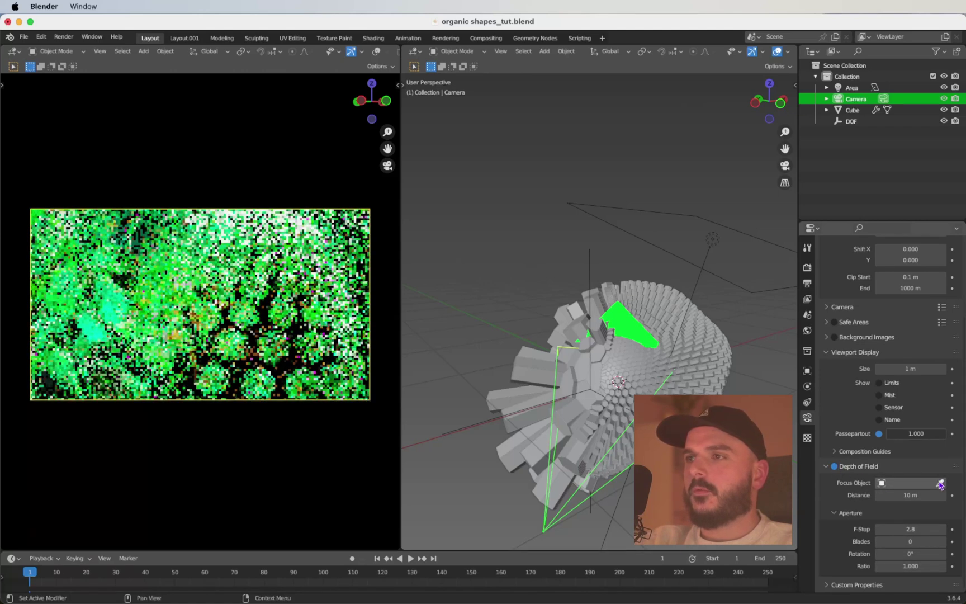
click(941, 484)
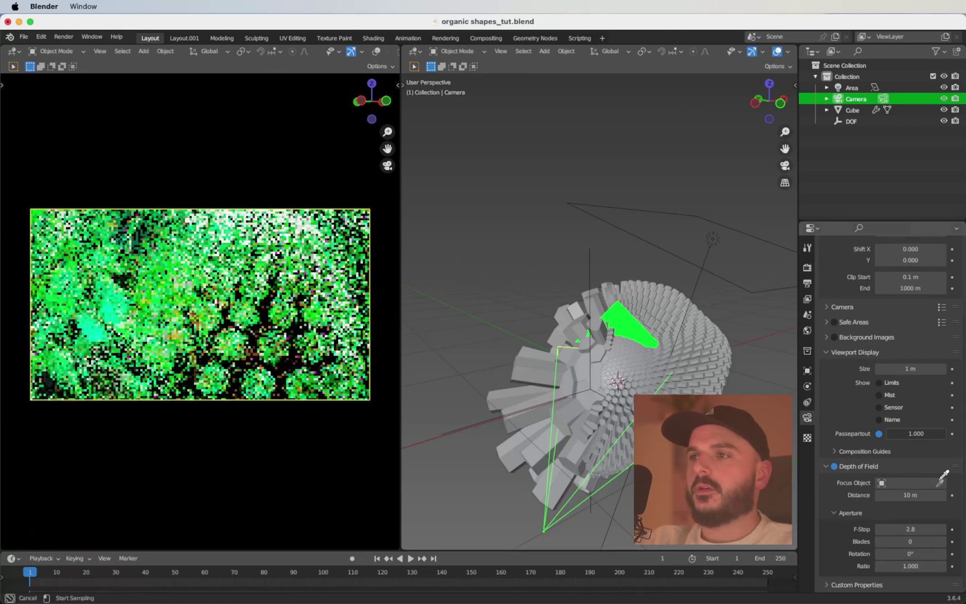
click(852, 117)
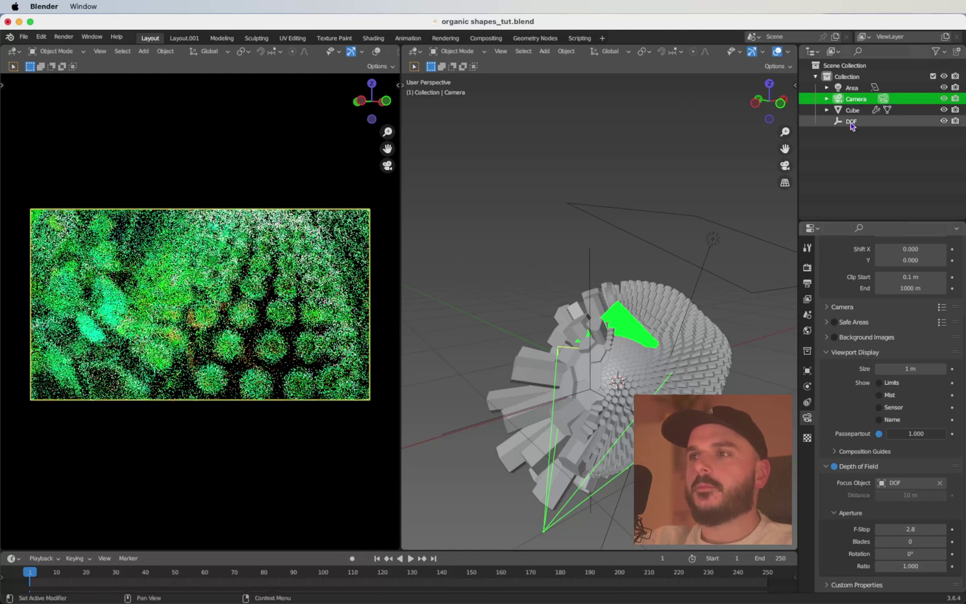
Step: Set the camera's aperture F-Stop to 0.5
click(909, 529)
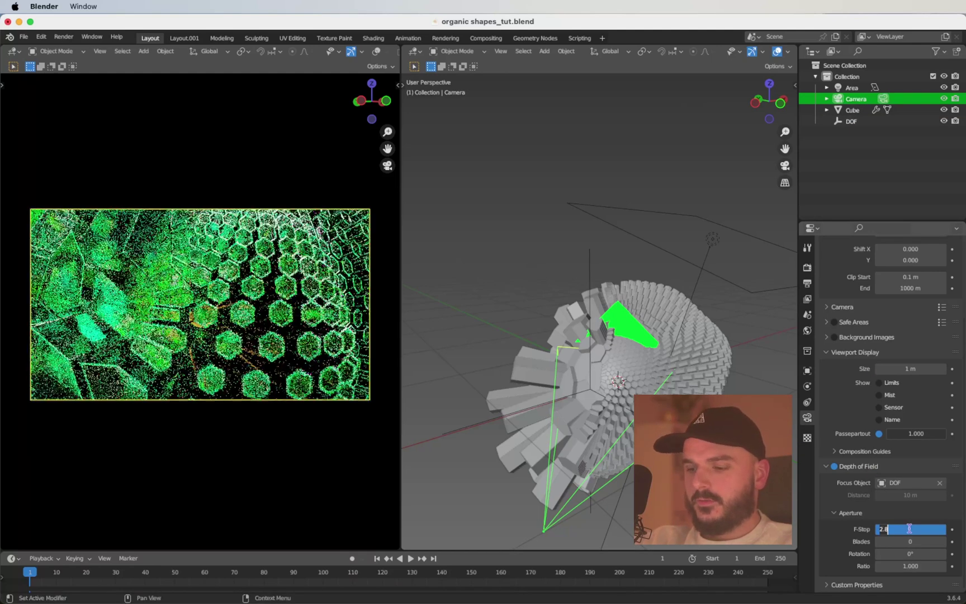
text(.5)
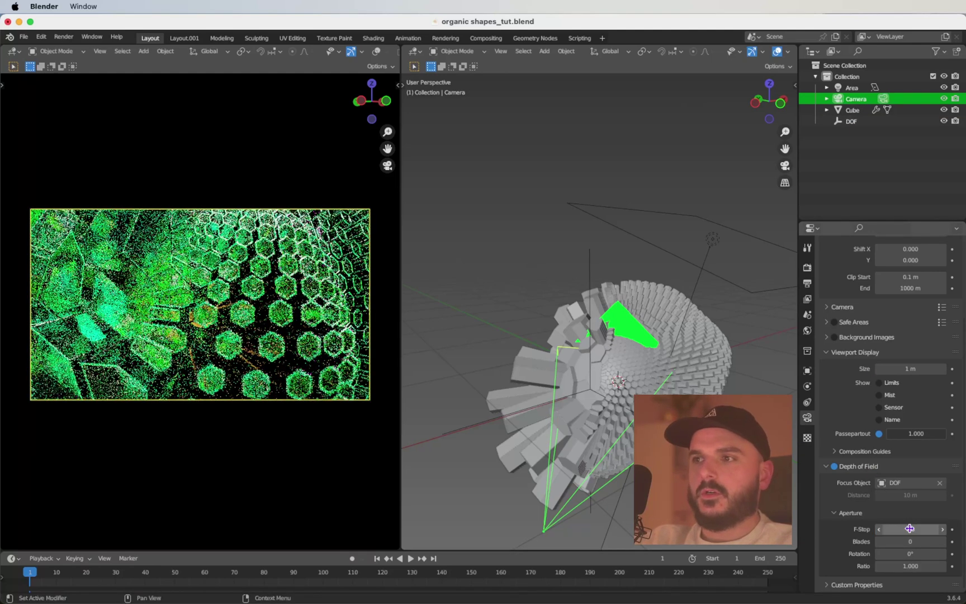
key(Return)
Step: Switch the camera viewport to solid shading and enable Depth of Field in its shading options
key(z)
click(286, 274)
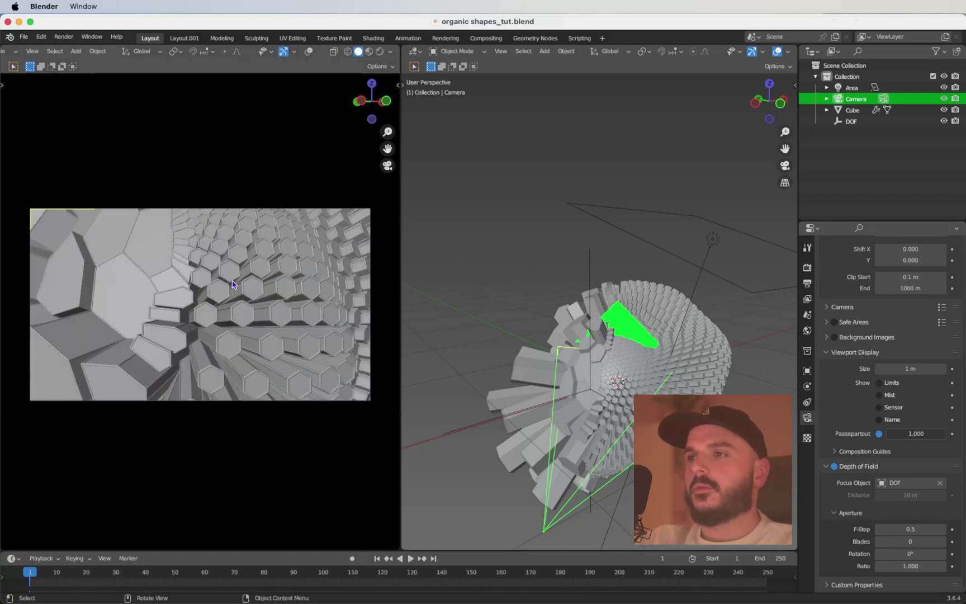
click(390, 51)
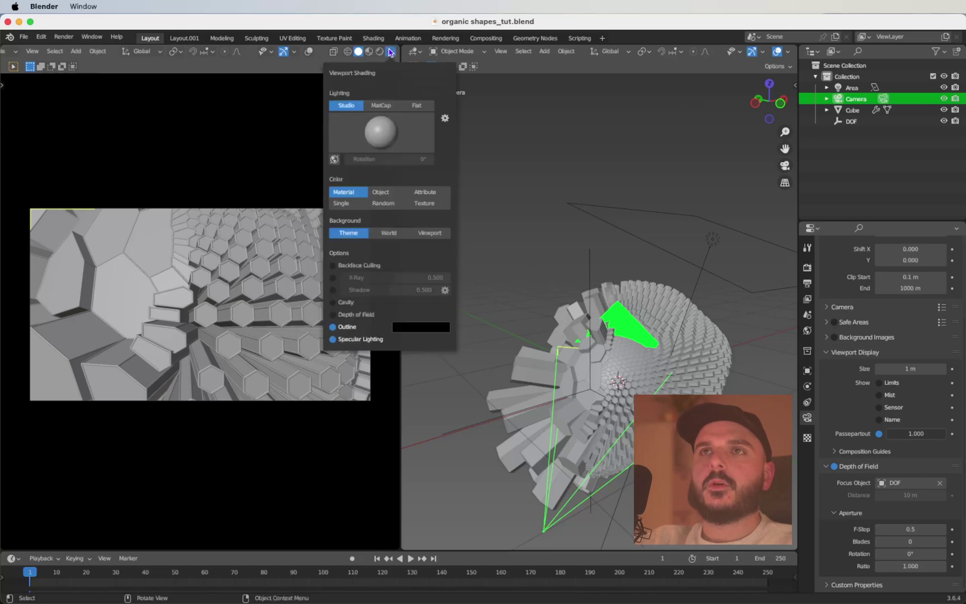
click(334, 314)
click(555, 287)
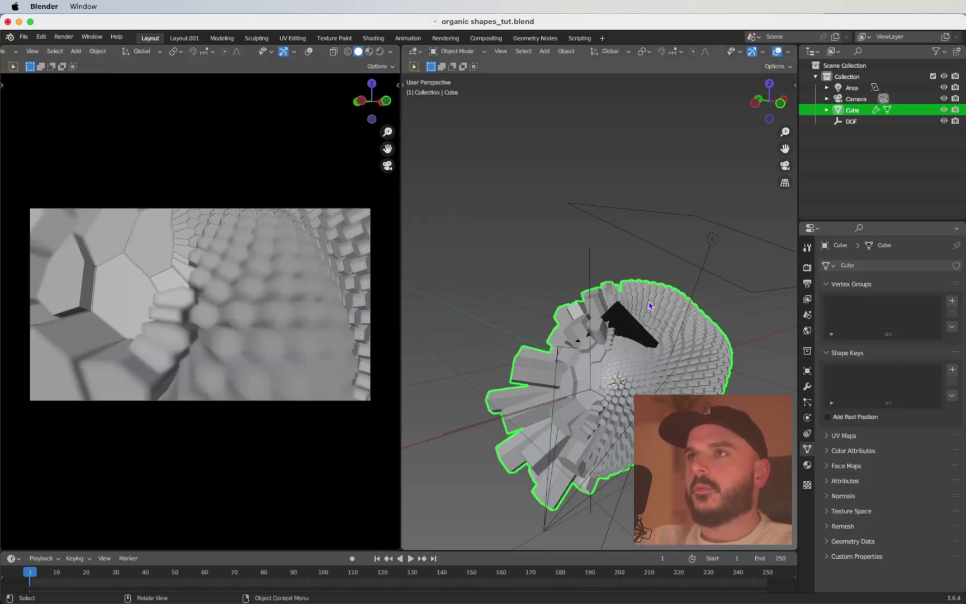
Step: Select the DOF empty and reposition it in top orthographic view to adjust the camera's focus on the shape
click(851, 121)
click(769, 84)
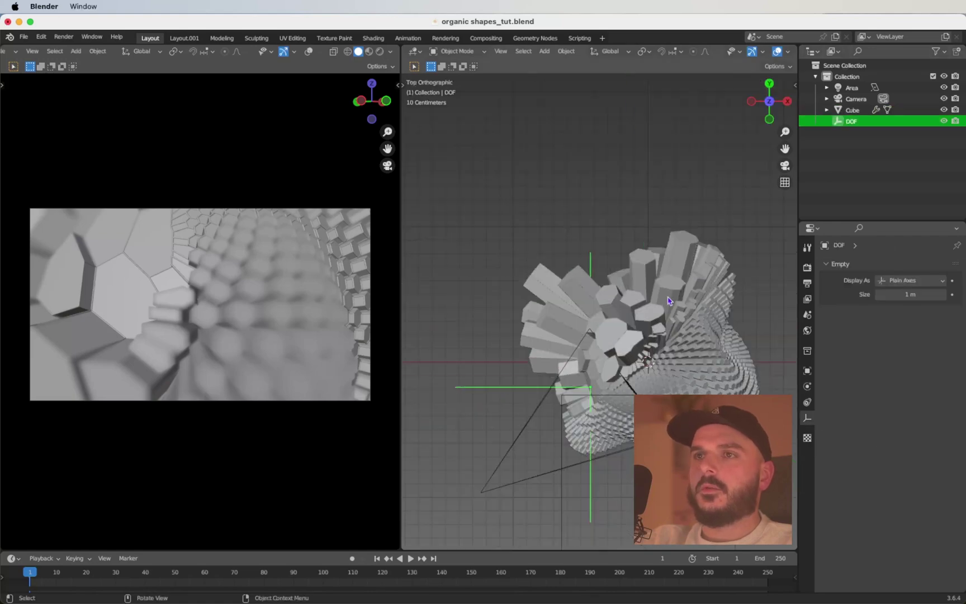
scroll(668, 301, up, 6)
key(g)
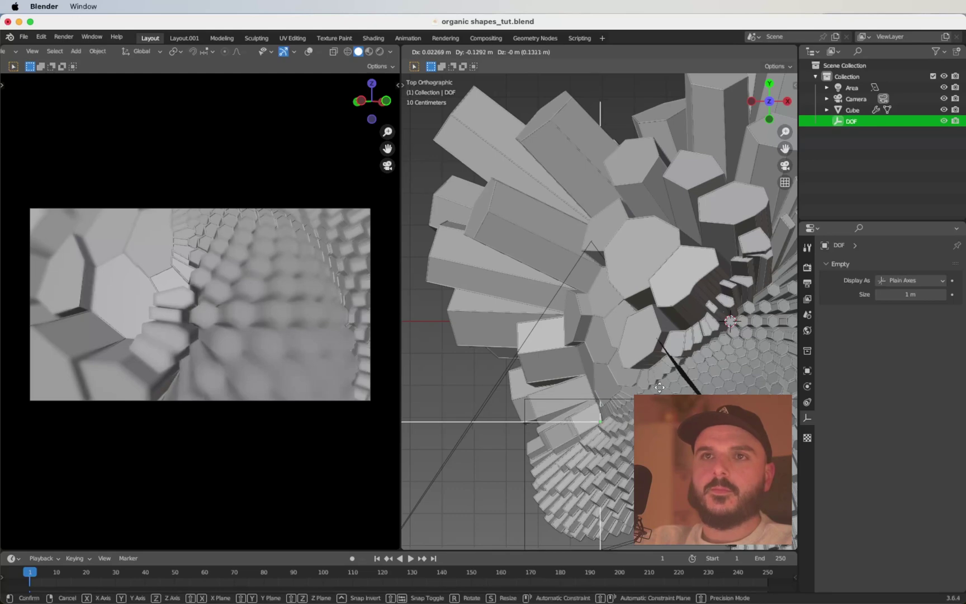
click(658, 365)
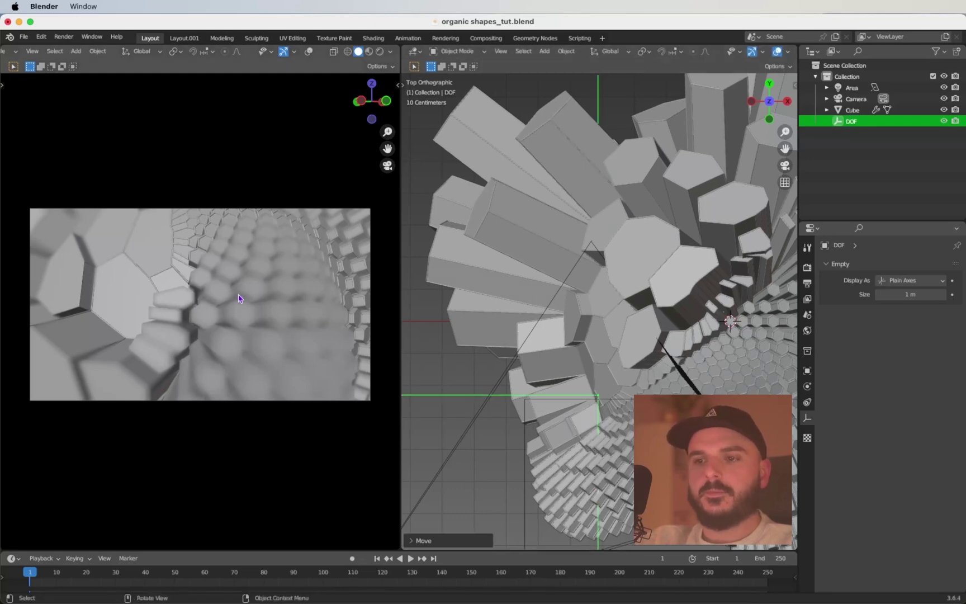
Step: Select the cube and switch to the Geometry Nodes workspace
key(z)
click(597, 223)
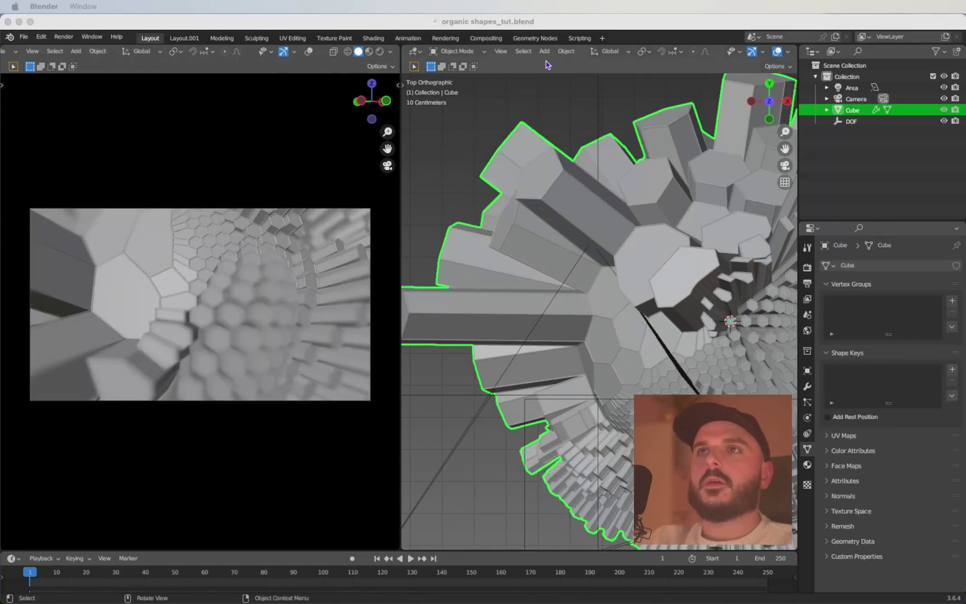
click(536, 38)
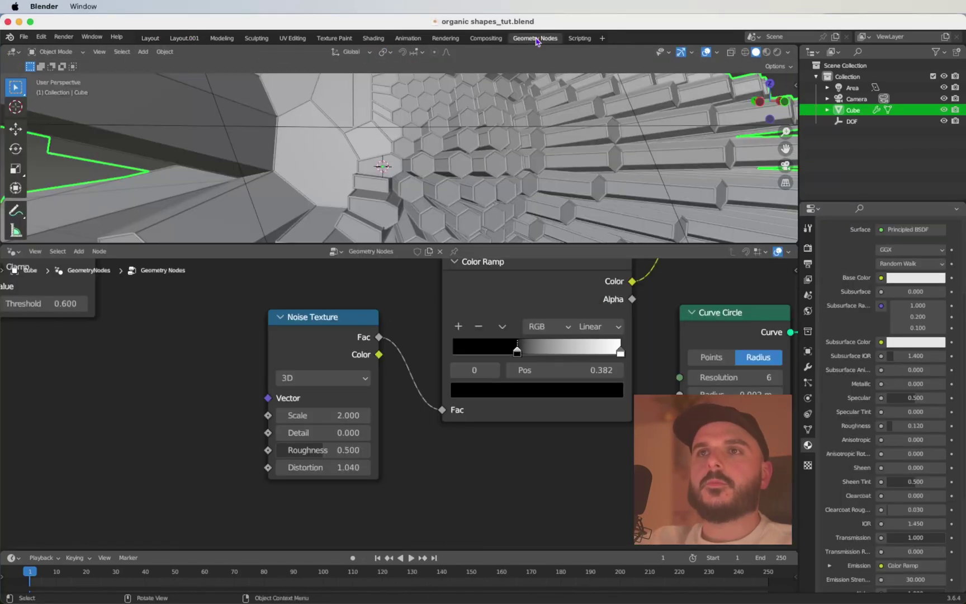
Step: Set the Distortion of the cube's Noise Texture node to 1
scroll(384, 396, up, 2)
scroll(383, 397, left, 5)
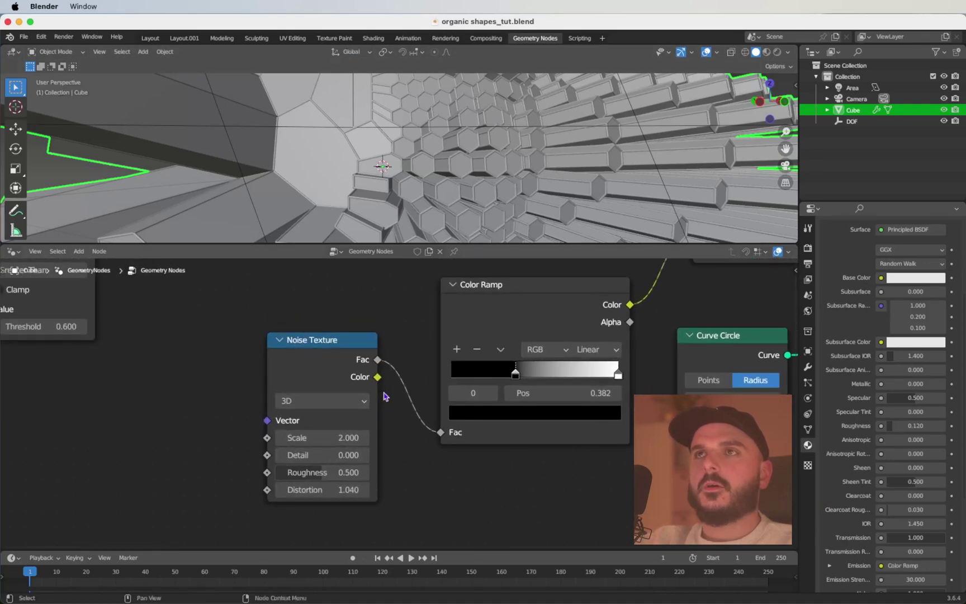
ctrl+scroll(384, 396, down, 4)
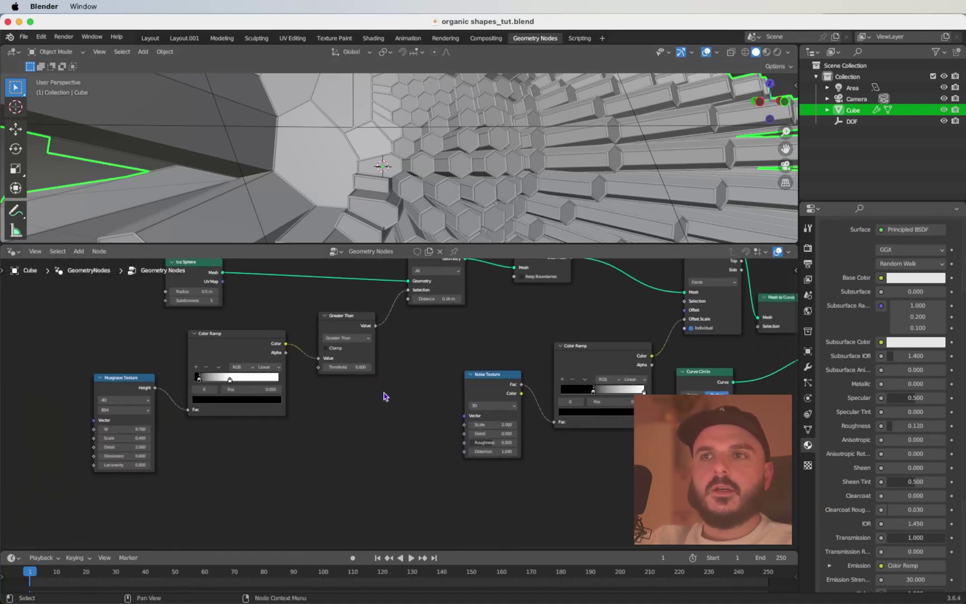
ctrl+scroll(383, 396, up, 5)
scroll(384, 396, down, 3)
scroll(384, 397, right, 3)
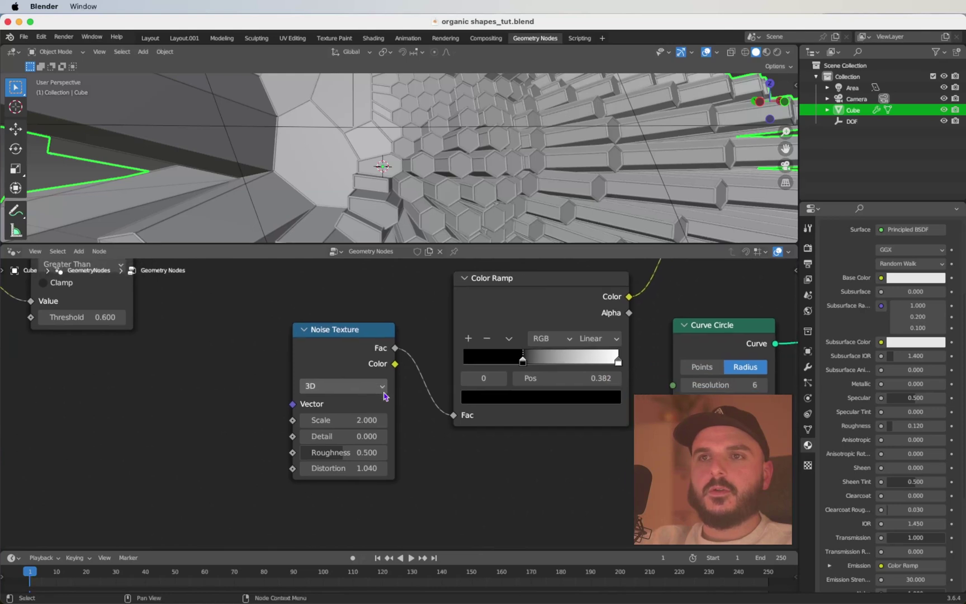
click(339, 458)
text(1.53)
key(Return)
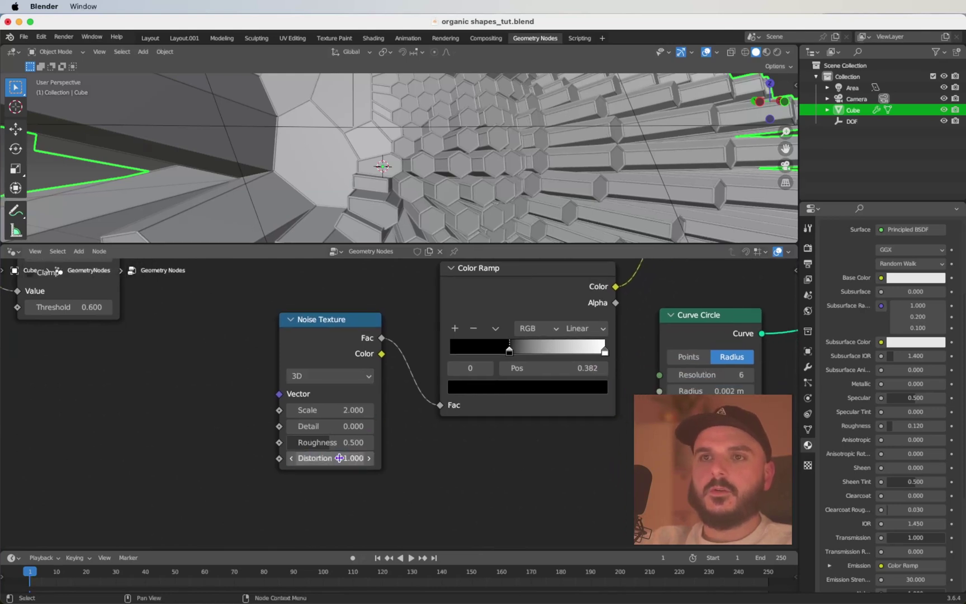
drag(329, 458, 300, 458)
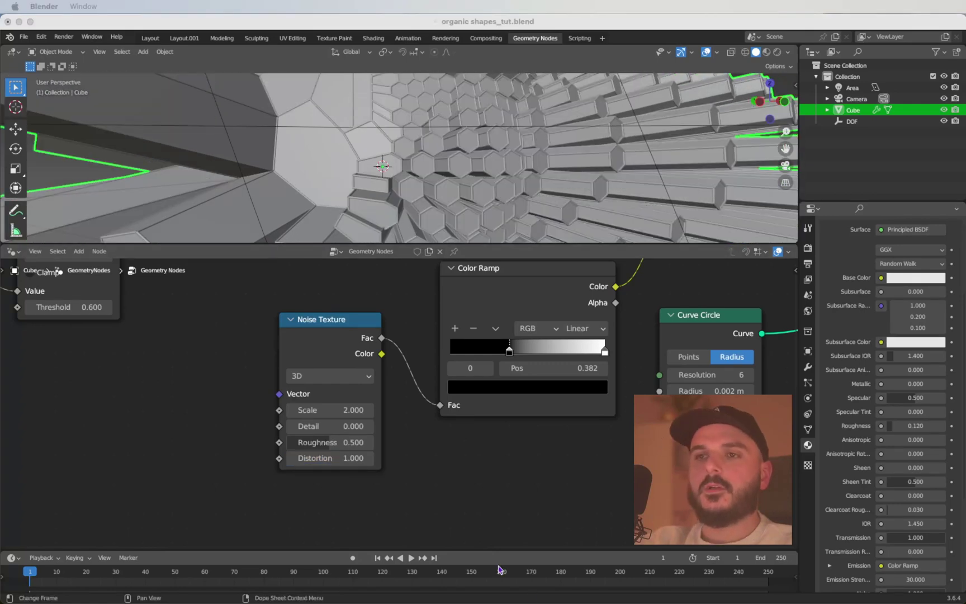
Step: Enlarge the timeline, look through the camera and keyframe the Noise Texture's Distortion at frame 1
drag(430, 550, 434, 526)
key(KP_0)
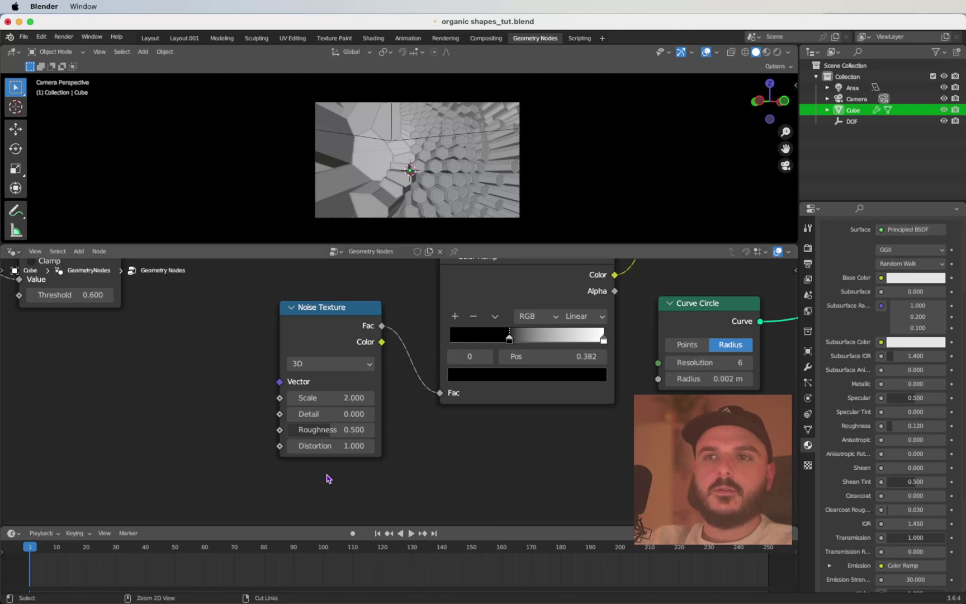
scroll(328, 476, up, 3)
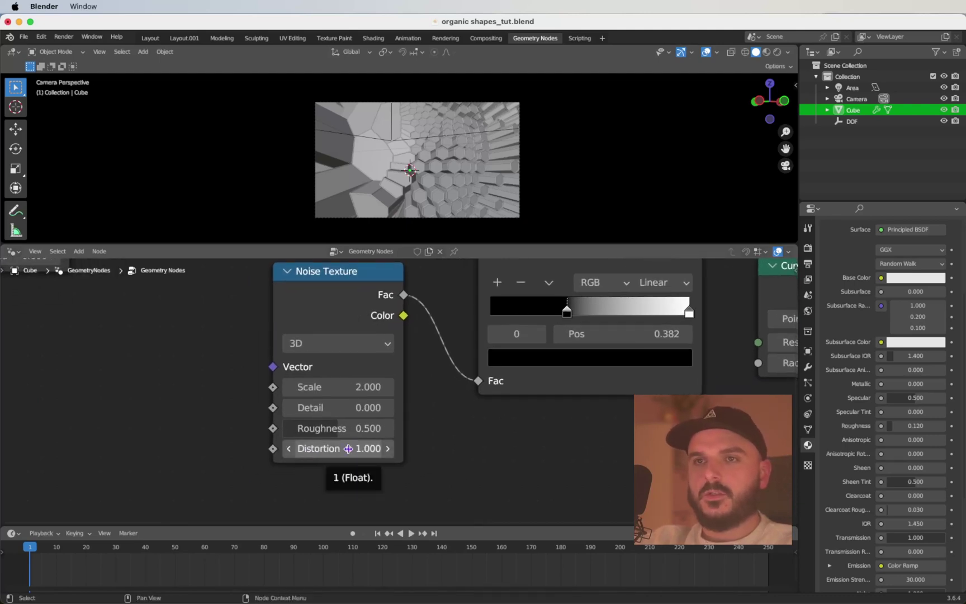
click(348, 448)
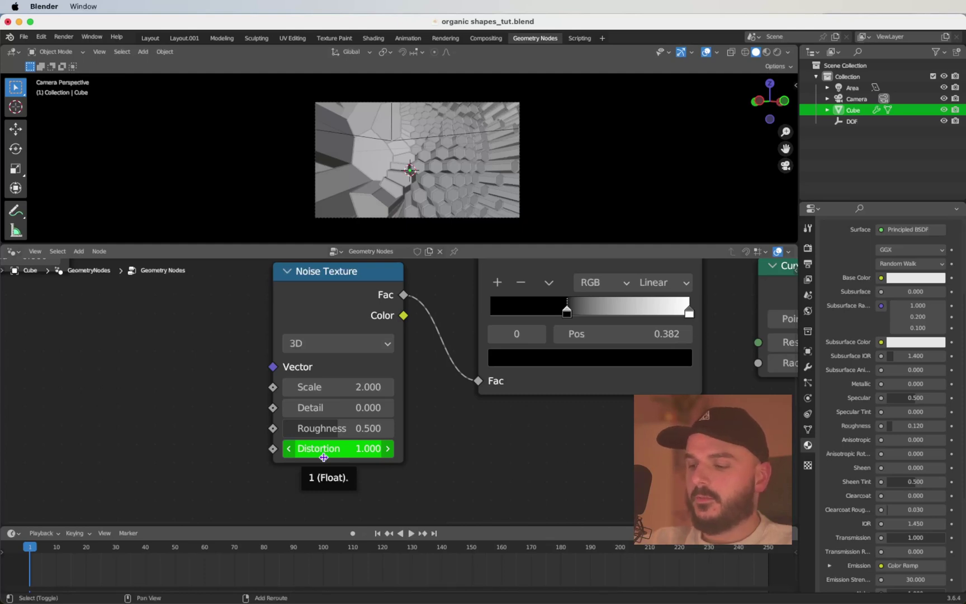
Step: Set the Noise Texture's Distortion to 1.5 at frame 250 and keyframe it
key(shift+Right)
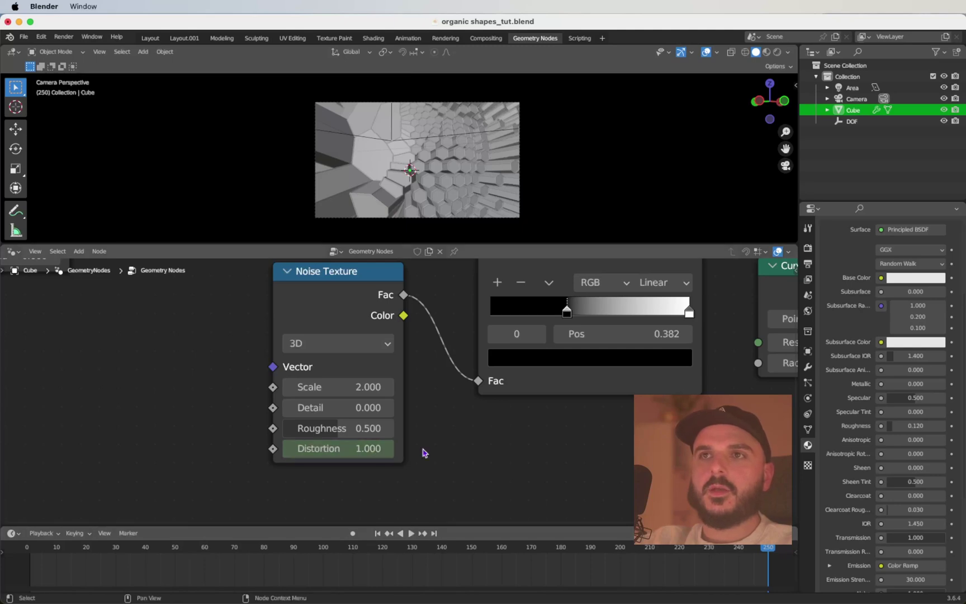
shift+drag(339, 448, 410, 448)
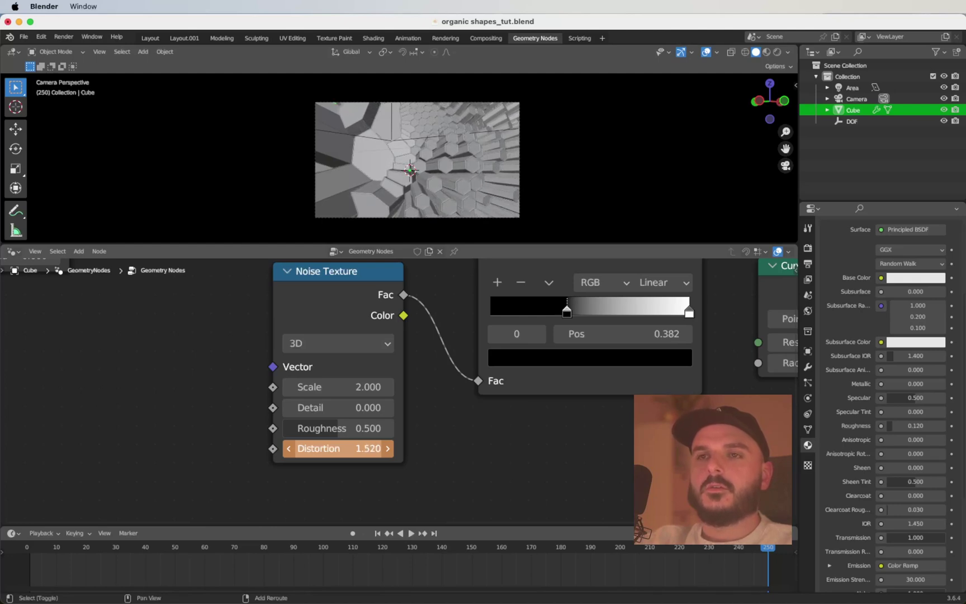
click(336, 449)
key(Right)
key(BackSpace)
key(BackSpace)
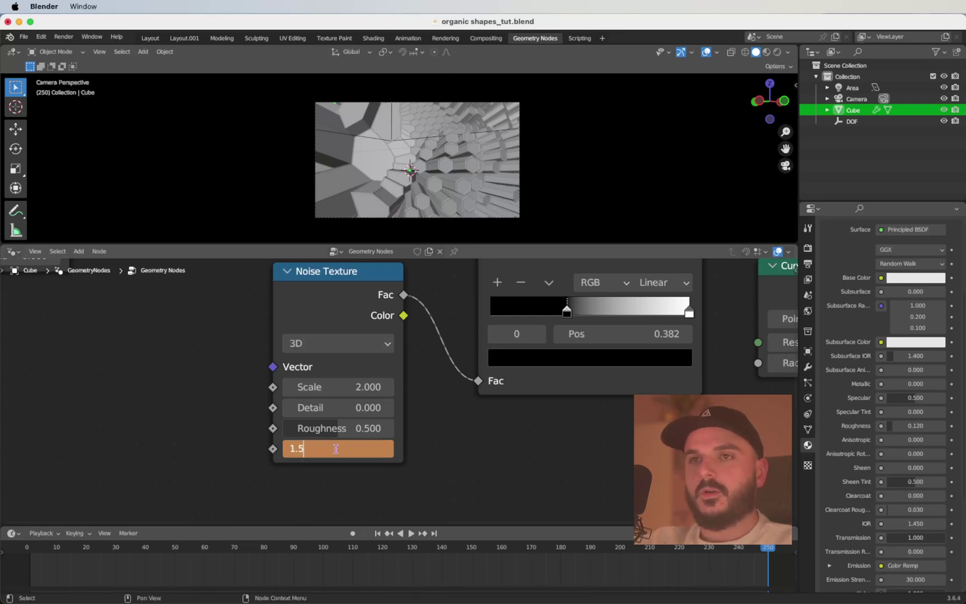
key(Return)
key(i)
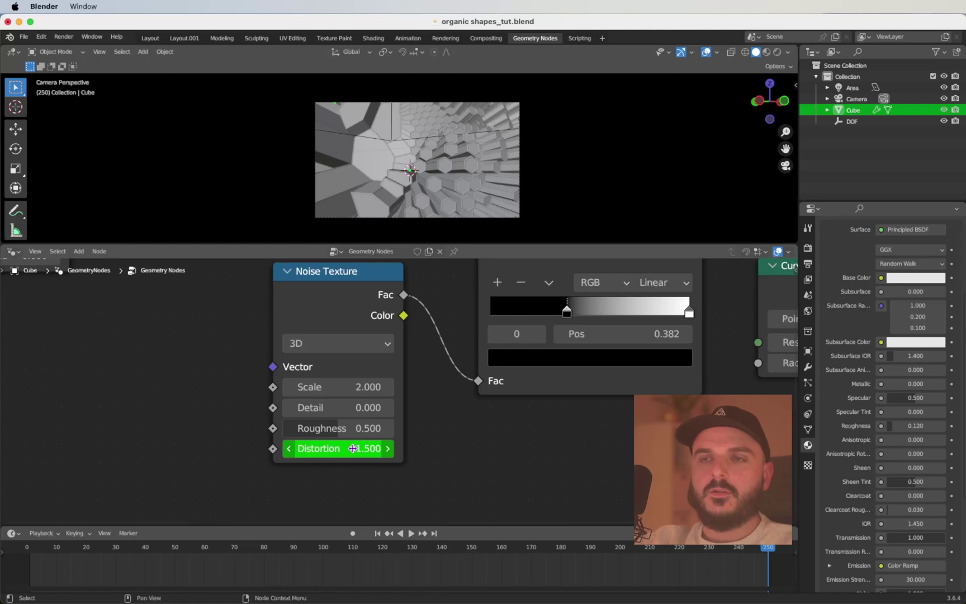
Step: Play the animation from the first frames to check how the Distortion change moves the shape
key(space)
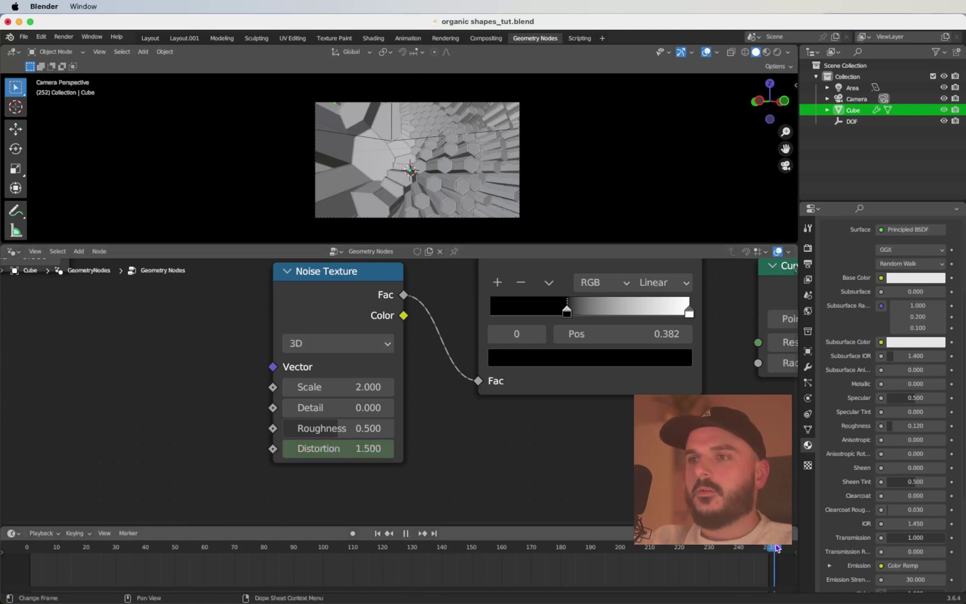
click(319, 547)
drag(318, 547, 34, 551)
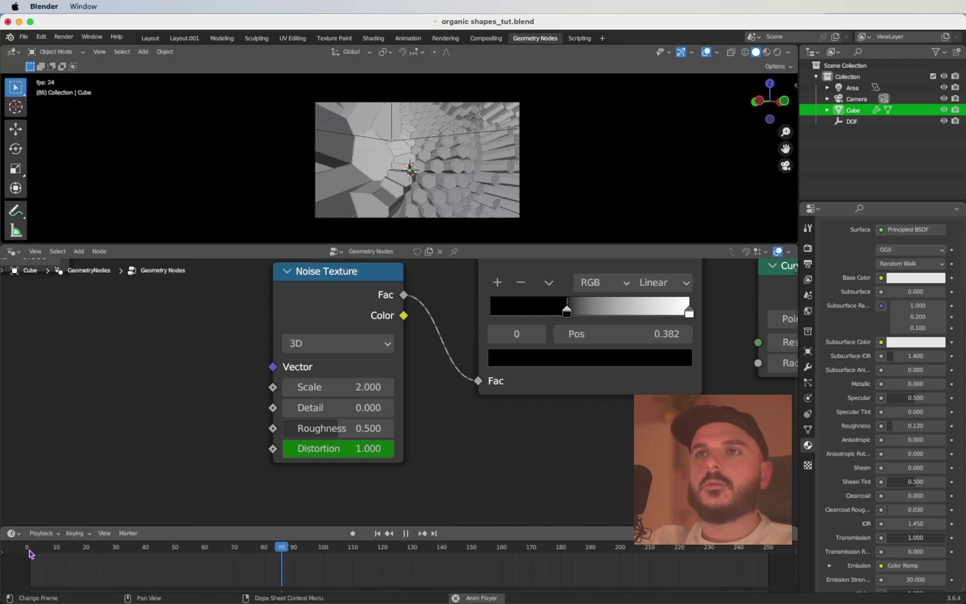
key(space)
Step: Raise the Distortion to 1.8 at frame 250, keyframe it and play the animation from frame 1
key(shift+Right)
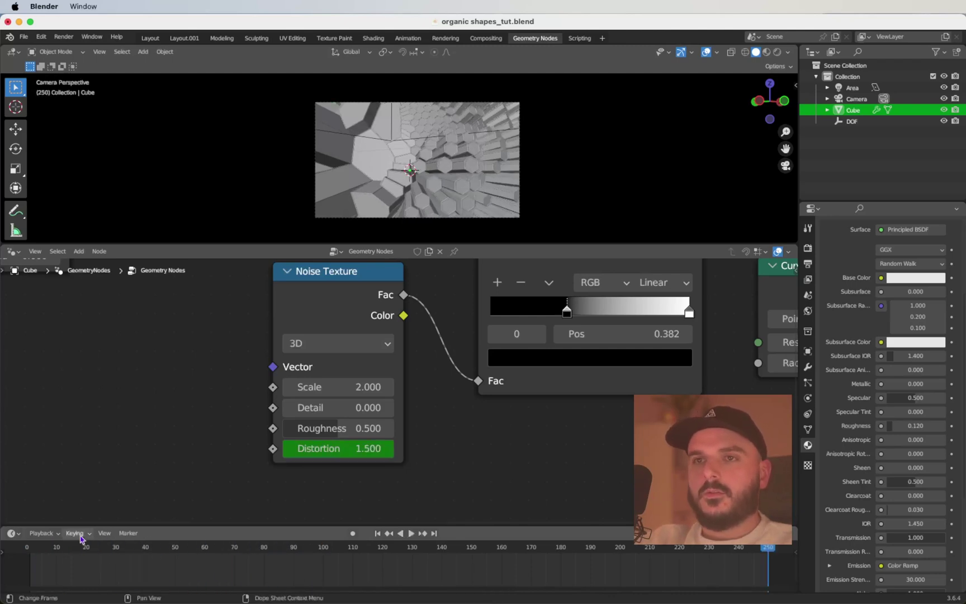
click(310, 449)
text(1.5)
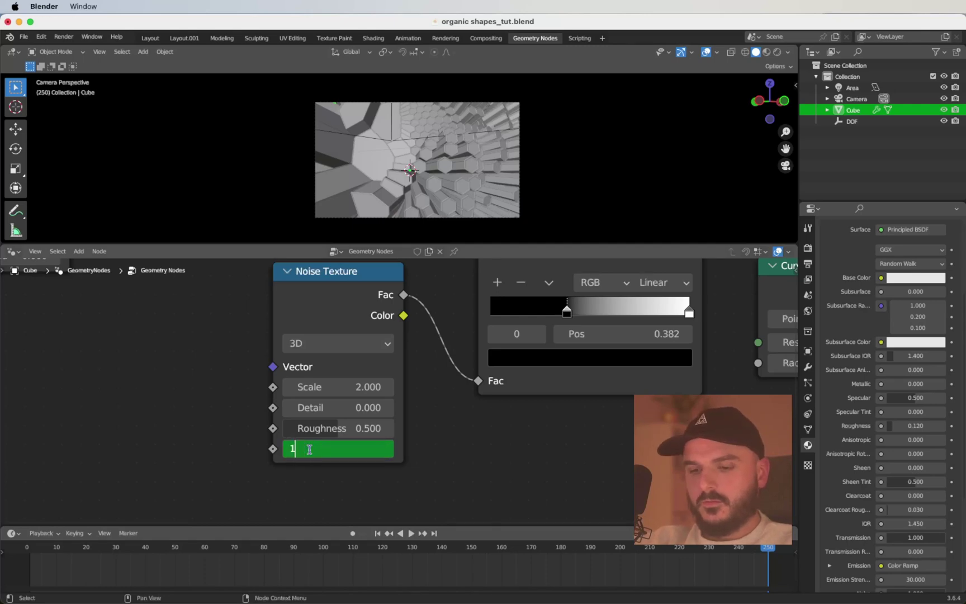
key(Return)
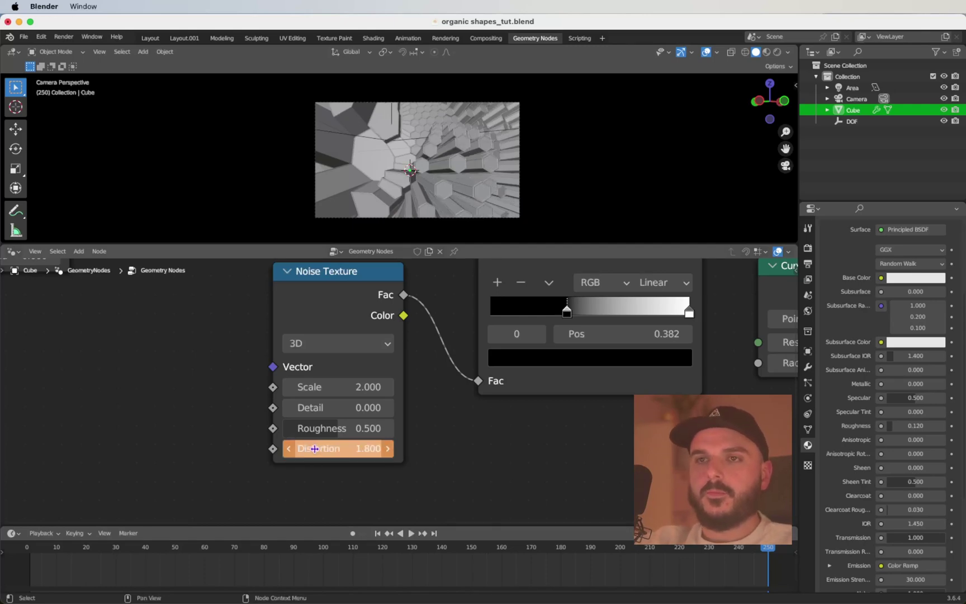
key(i)
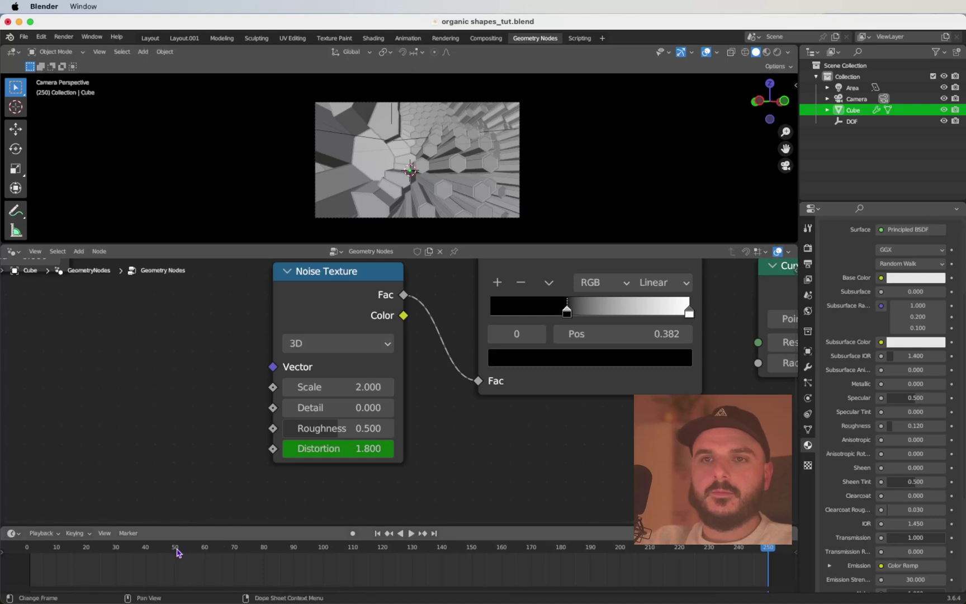
key(space)
drag(31, 549, 31, 550)
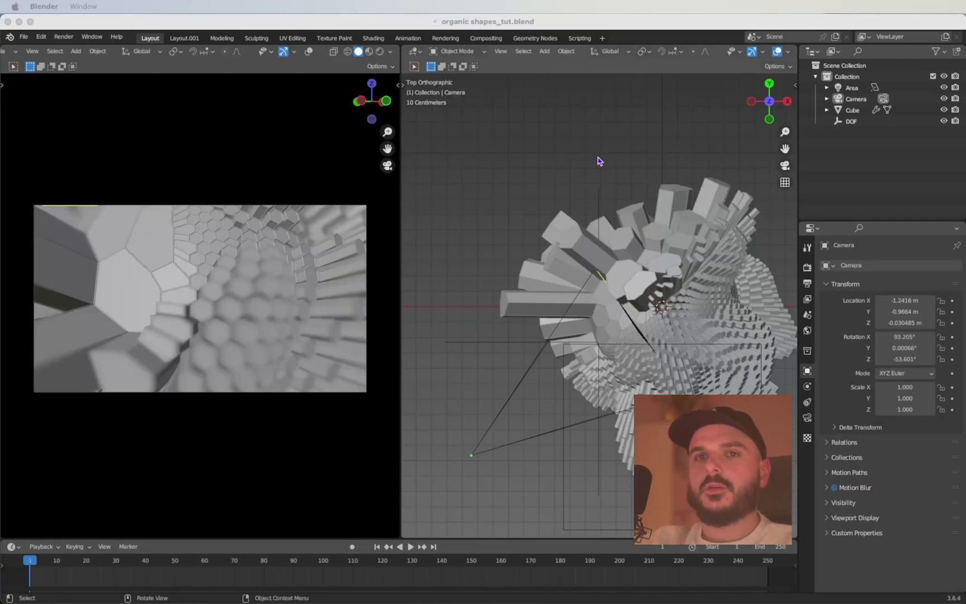
Step: Select the camera in the Layout workspace and insert a Rotation keyframe at frame 1
middle_drag(632, 188, 603, 181)
click(156, 43)
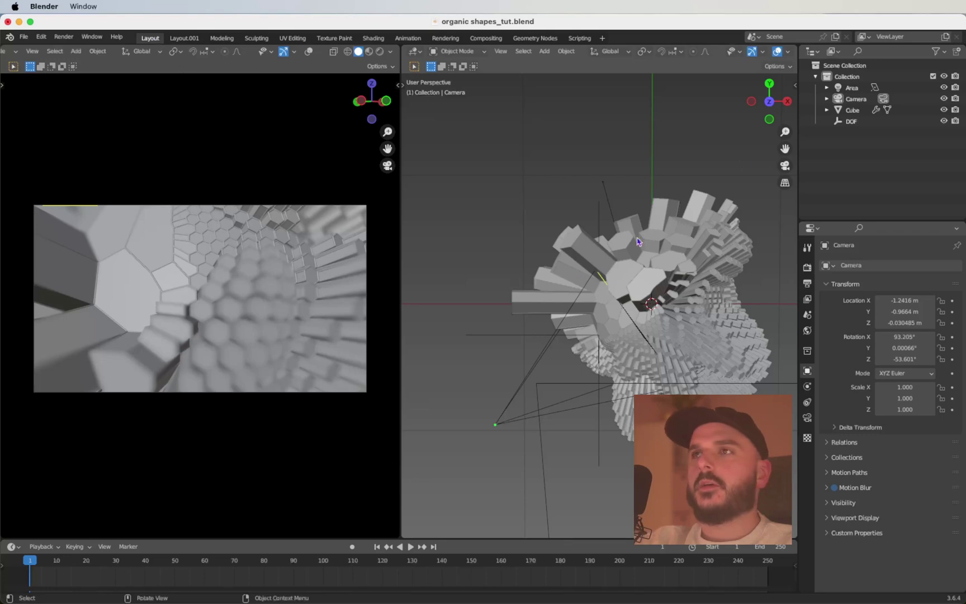
click(855, 101)
middle_drag(514, 280, 542, 291)
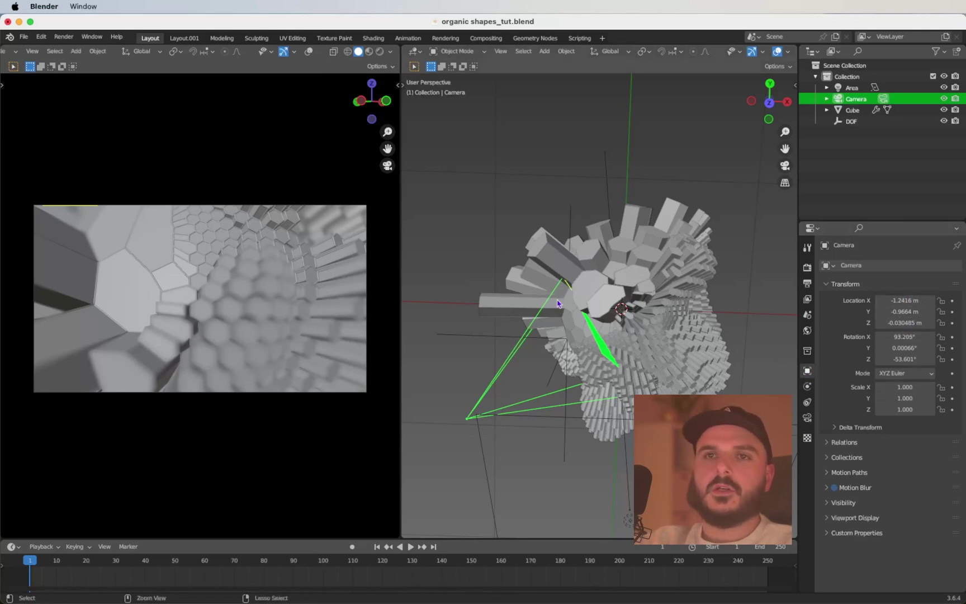
middle_drag(557, 303, 577, 278)
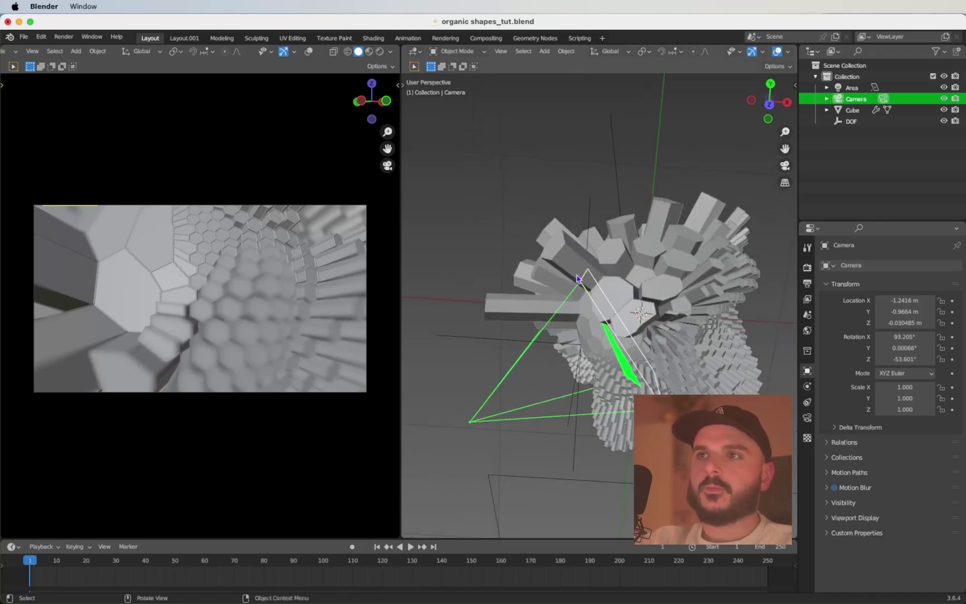
key(i)
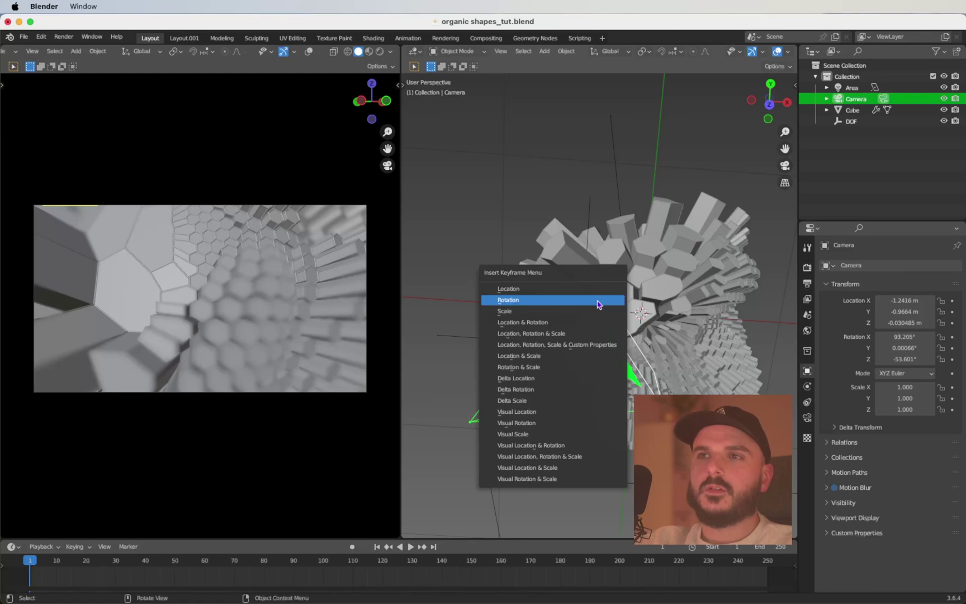
click(597, 305)
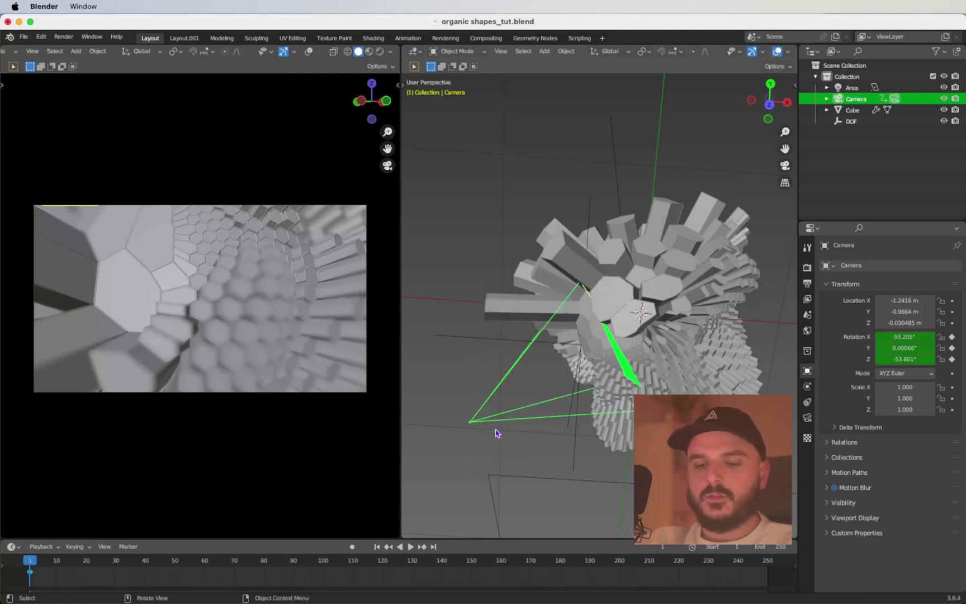
Step: Change the camera's Y rotation slightly at frame 250, keyframe the rotation and preview the animation
key(shift+Right)
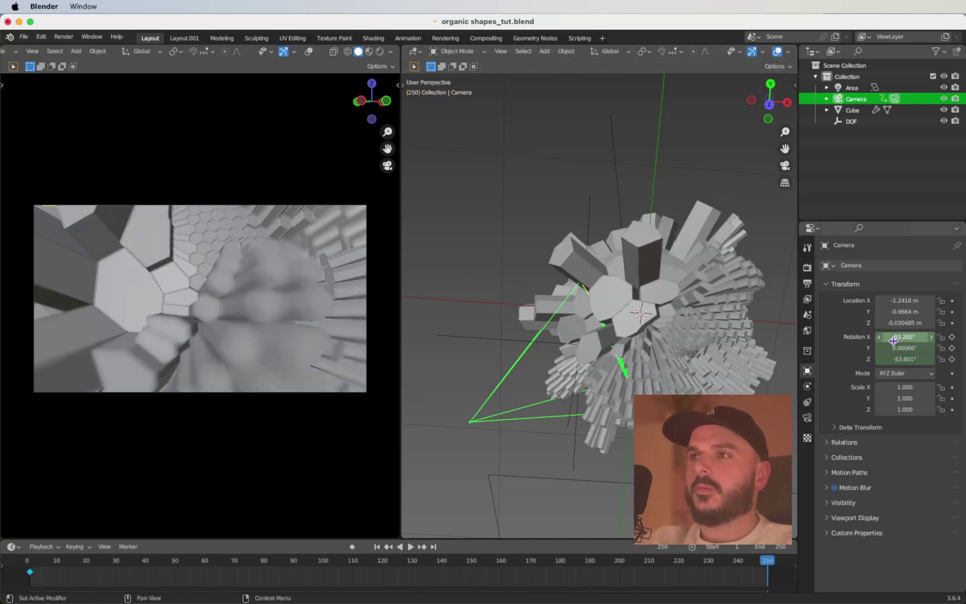
mouse_move(901, 336)
mouse_down()
mouse_move(929, 336)
mouse_move(903, 348)
mouse_move(932, 348)
mouse_move(896, 346)
mouse_up()
key(Escape)
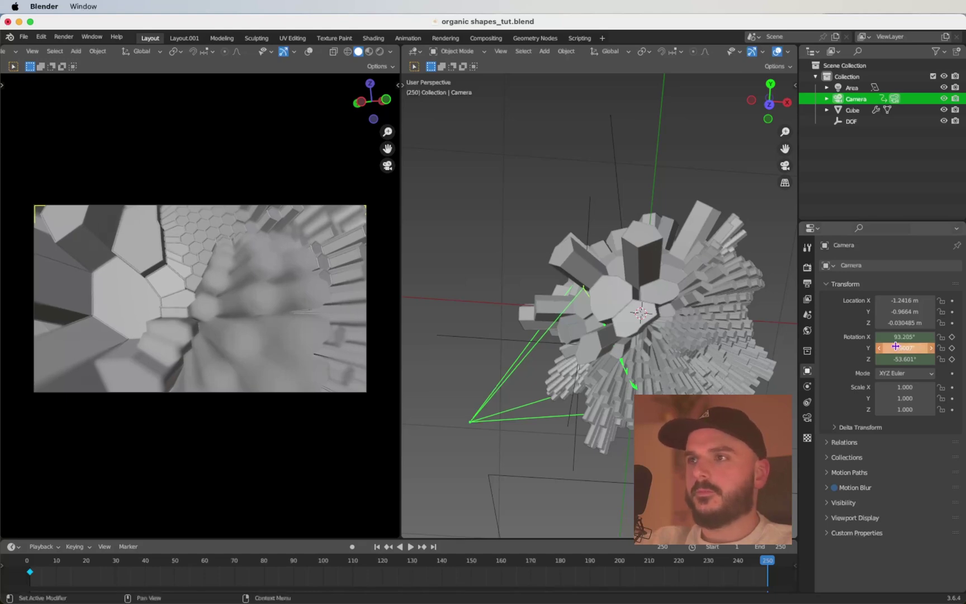
key(i)
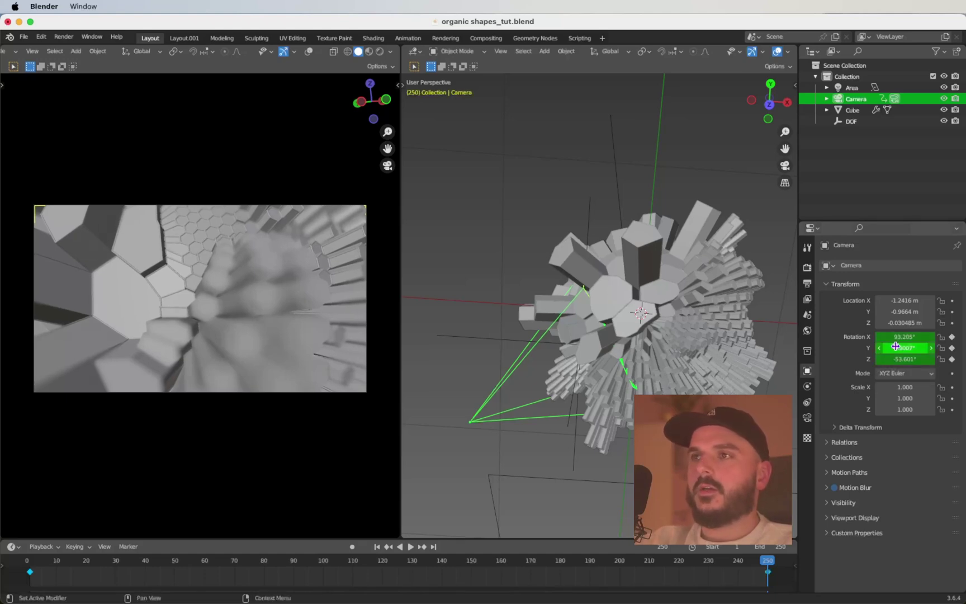
key(space)
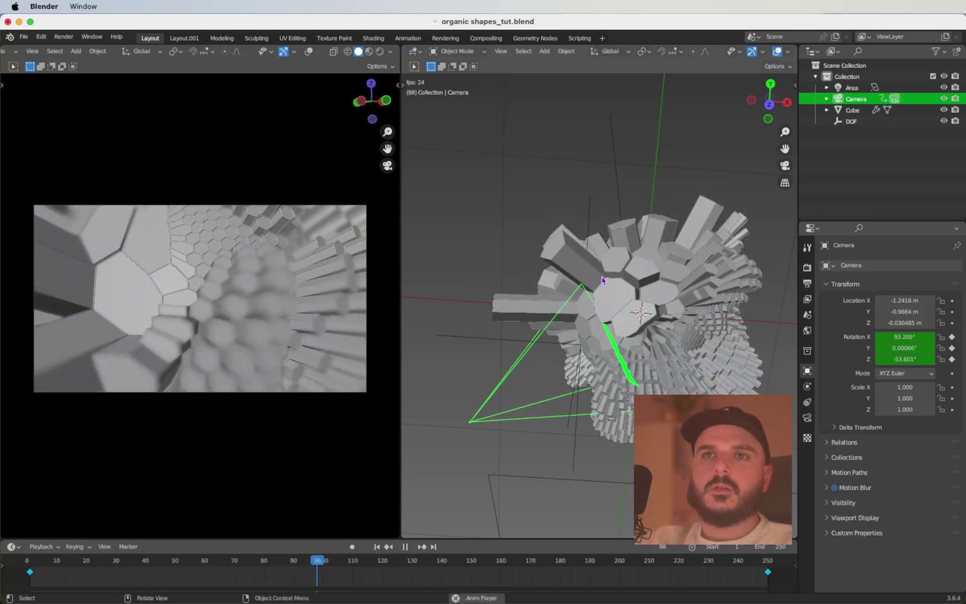
key(Escape)
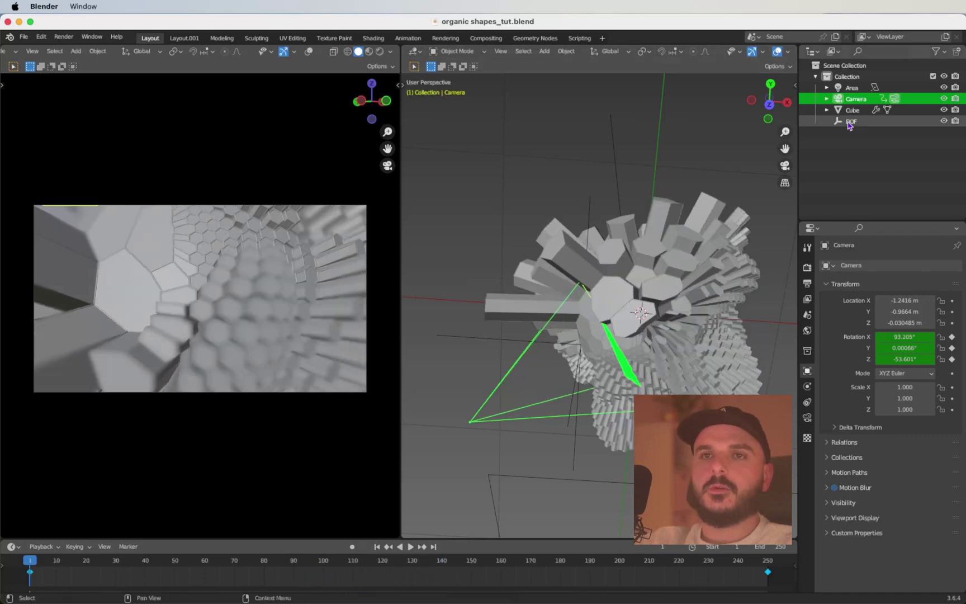
Step: Select the DOF empty and insert a Location keyframe for it at frame 1
click(849, 122)
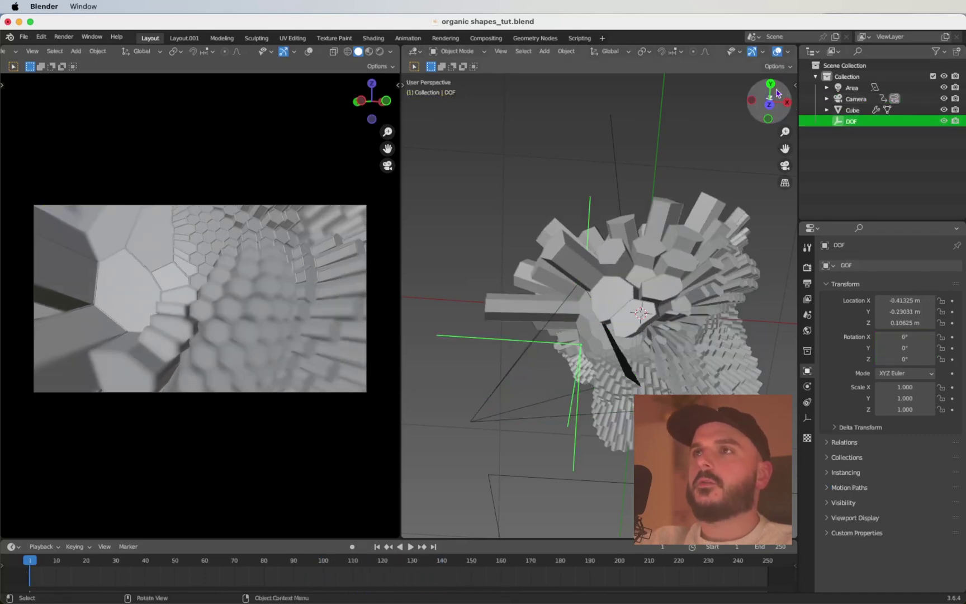
drag(772, 87, 666, 313)
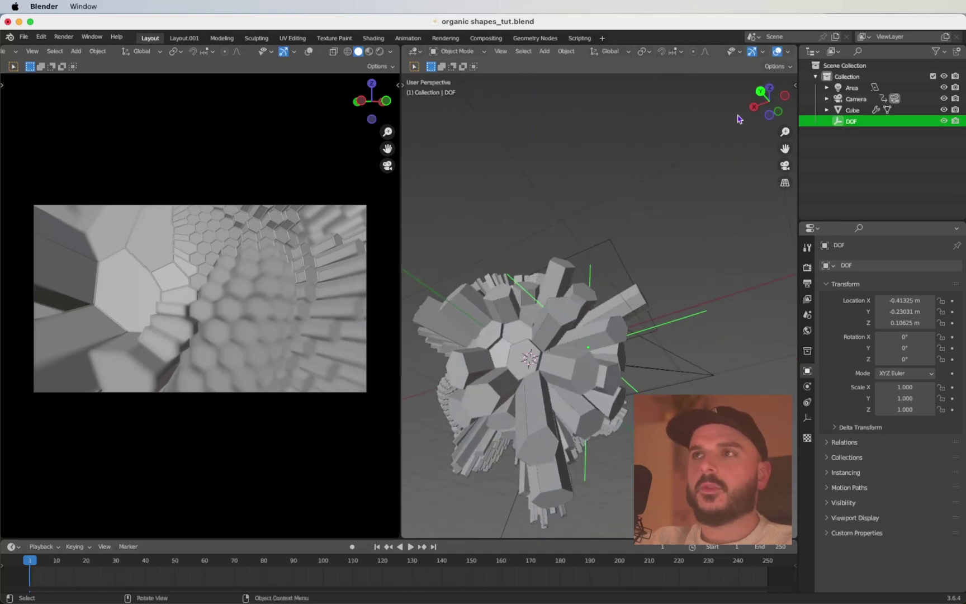
click(770, 89)
scroll(624, 312, up, 1)
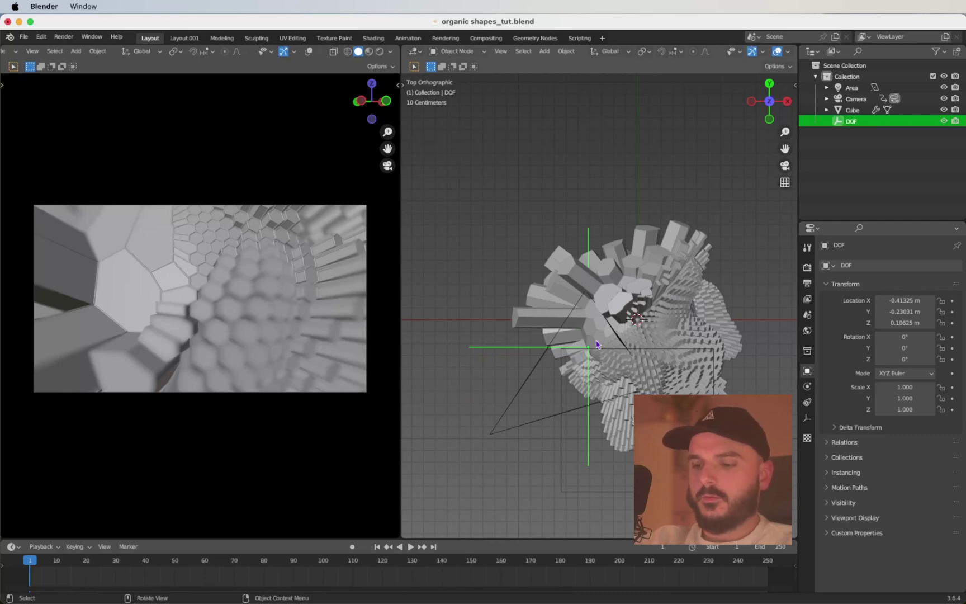
key(i)
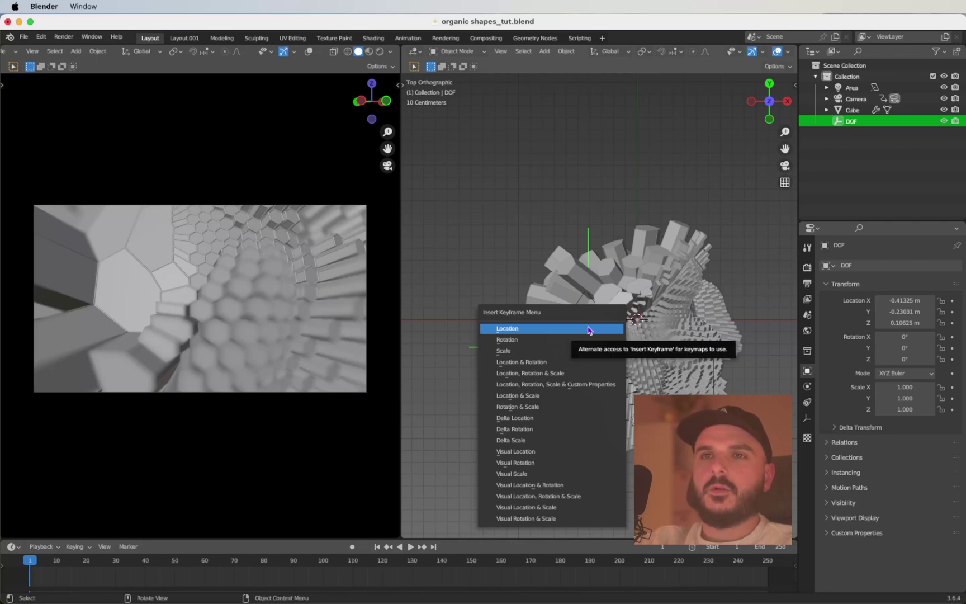
click(587, 330)
Step: Keyframe the DOF empty's location at frame 250, moved to about X -0.439 m and Z 0.180 m, and preview the animation from frame 1
key(shift+Right)
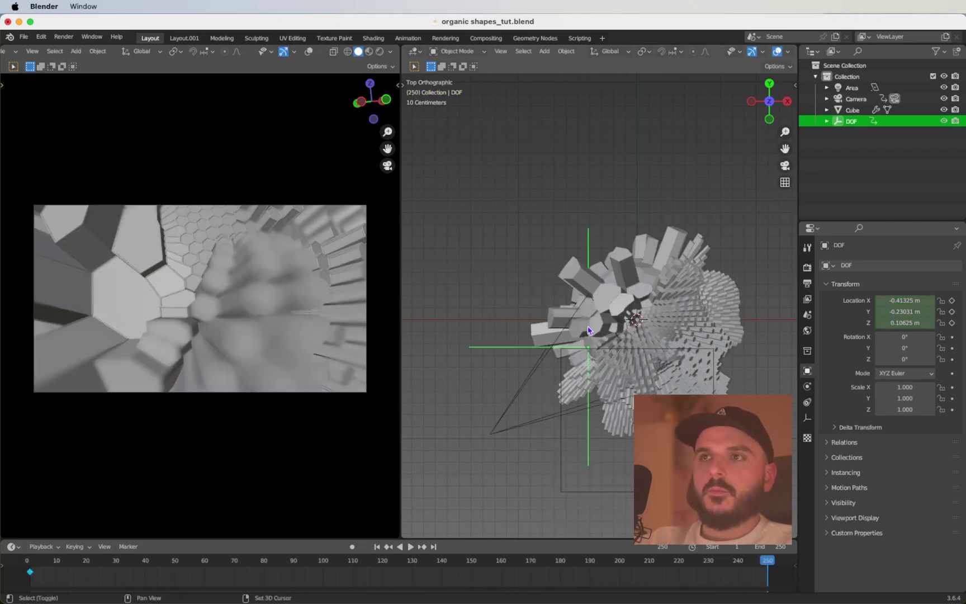
click(769, 83)
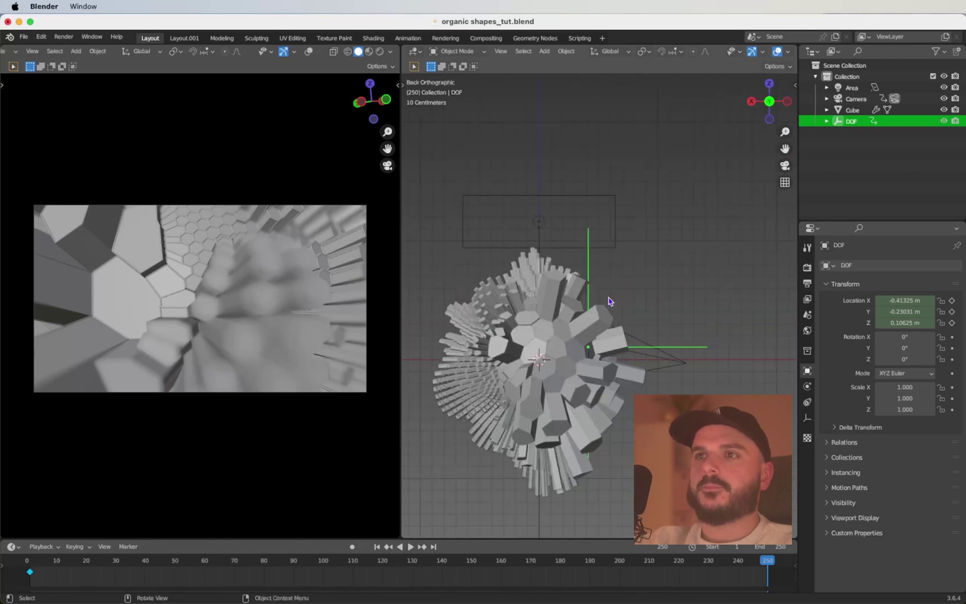
key(g)
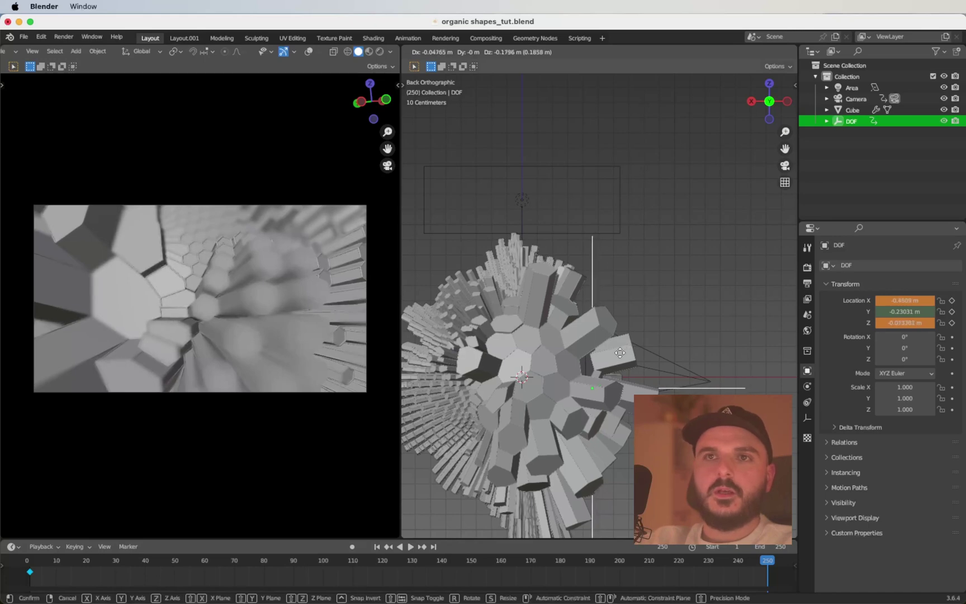
click(619, 319)
key(i)
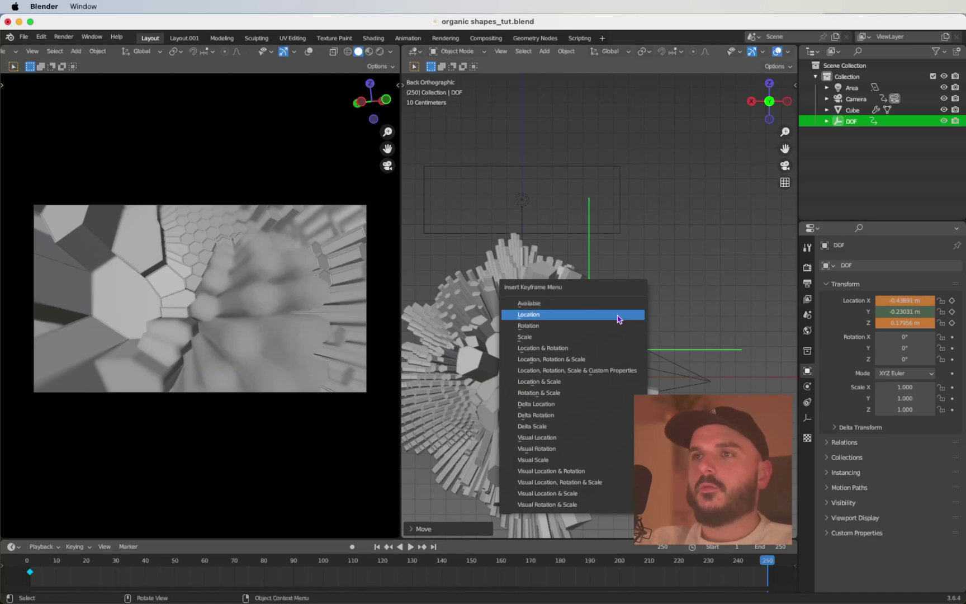
click(619, 319)
key(shift+Left)
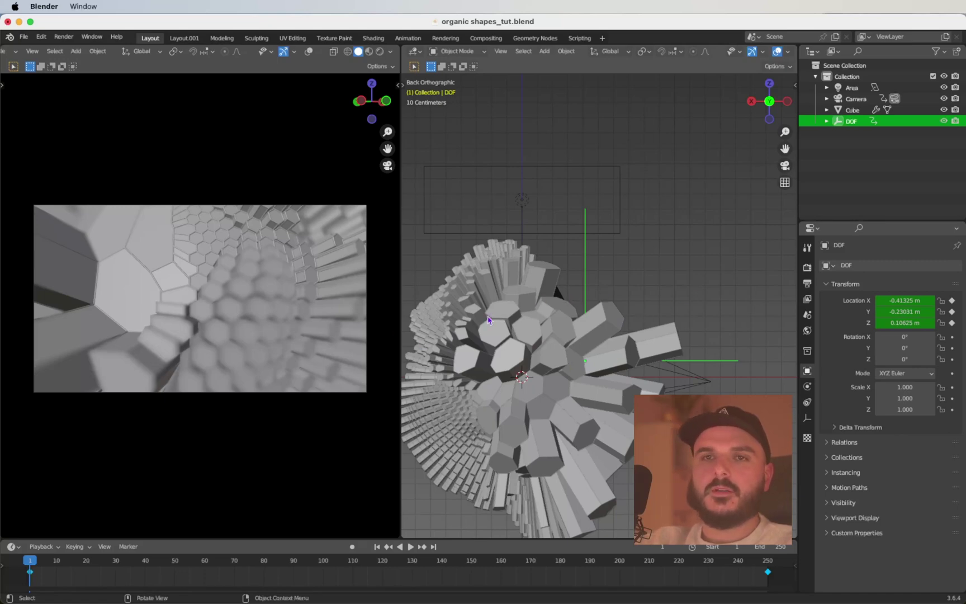
key(space)
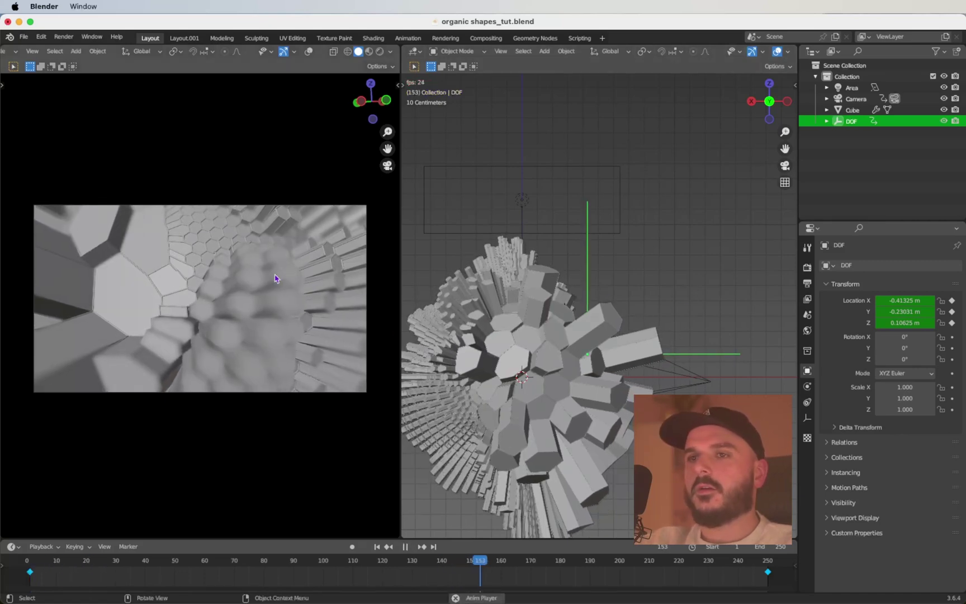